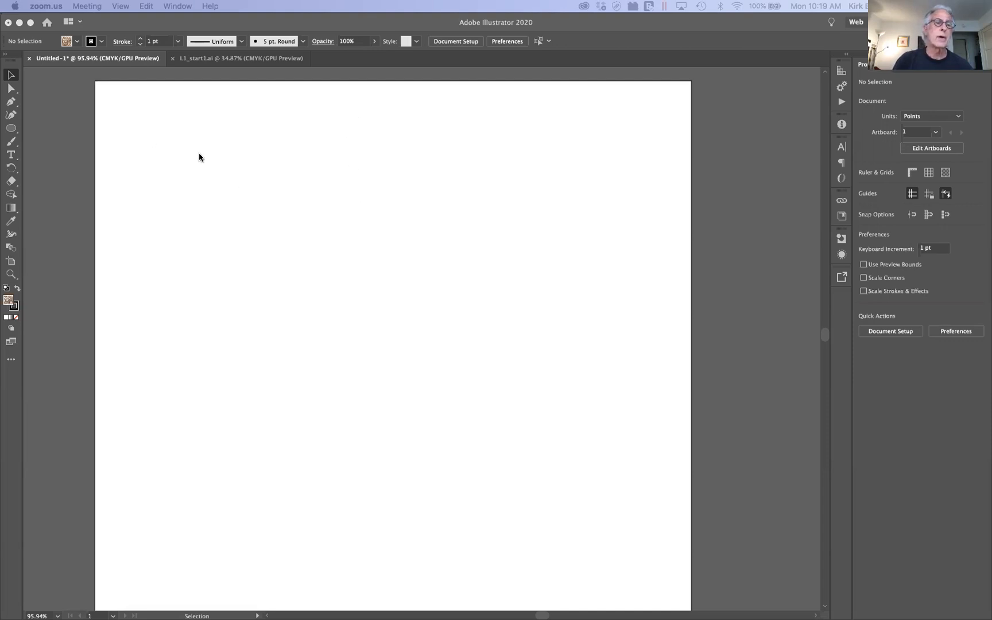
Close both open documents, L1_start1.ai and Untitled-1, without saving.
left_click(173, 60)
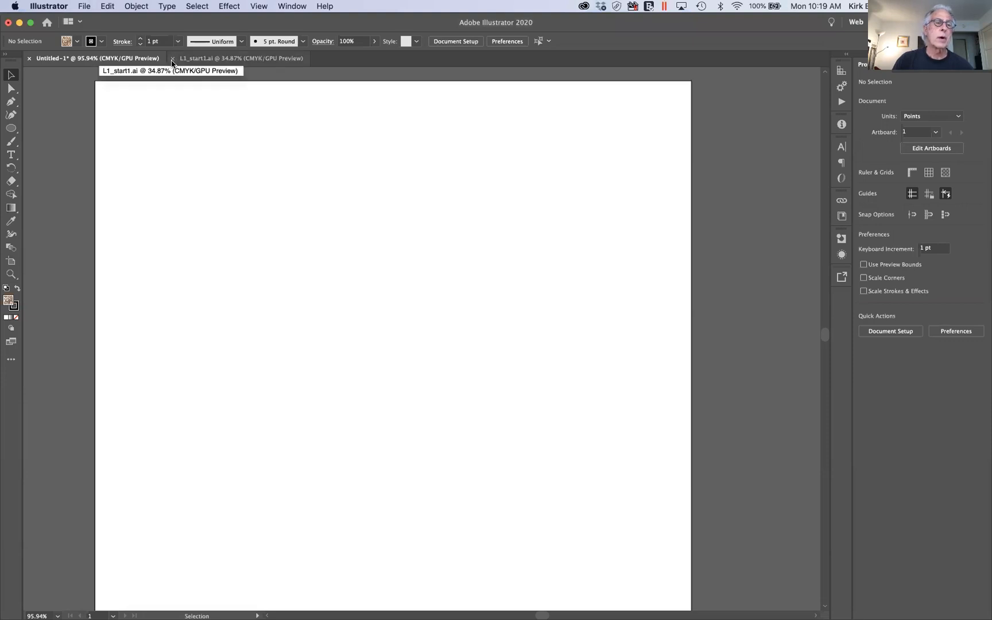
left_click(173, 59)
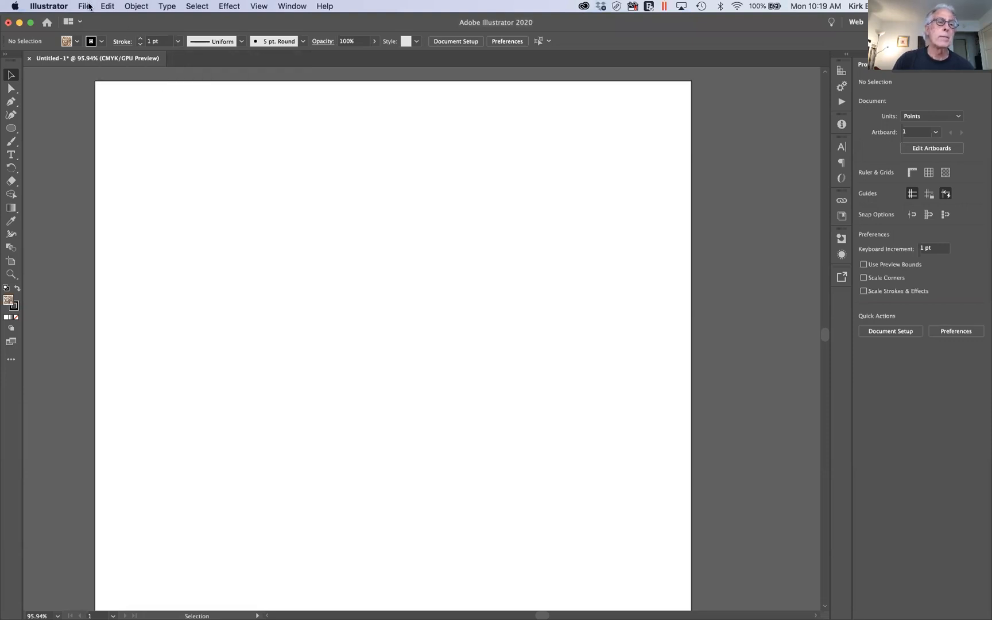
left_click(31, 59)
left_click(486, 343)
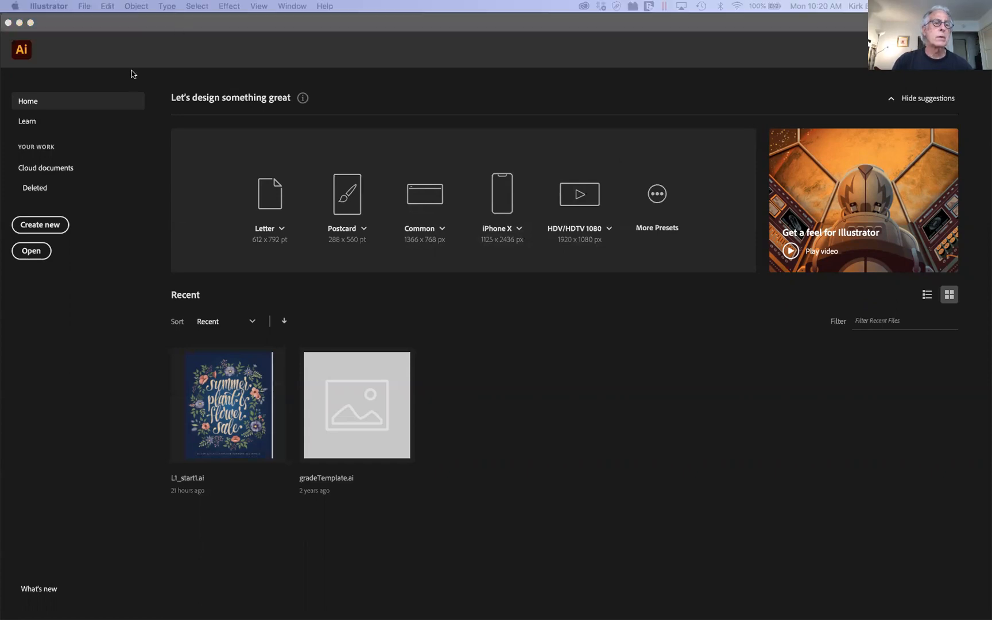
Create a new document from the Print category's Letter preset, 612 x 792 pt in CMYK Color.
left_click(90, 7)
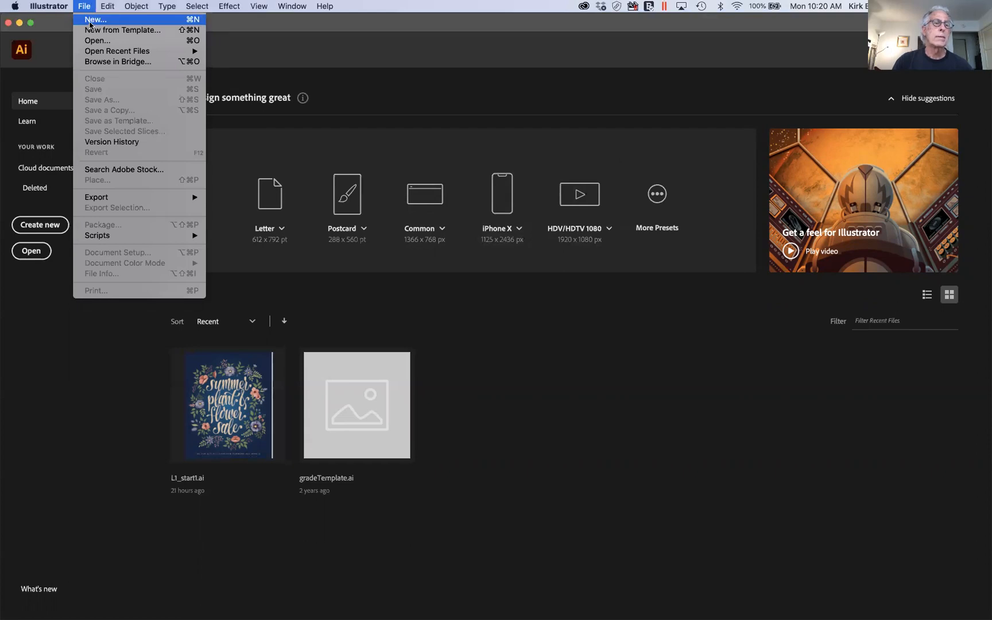
left_click(91, 22)
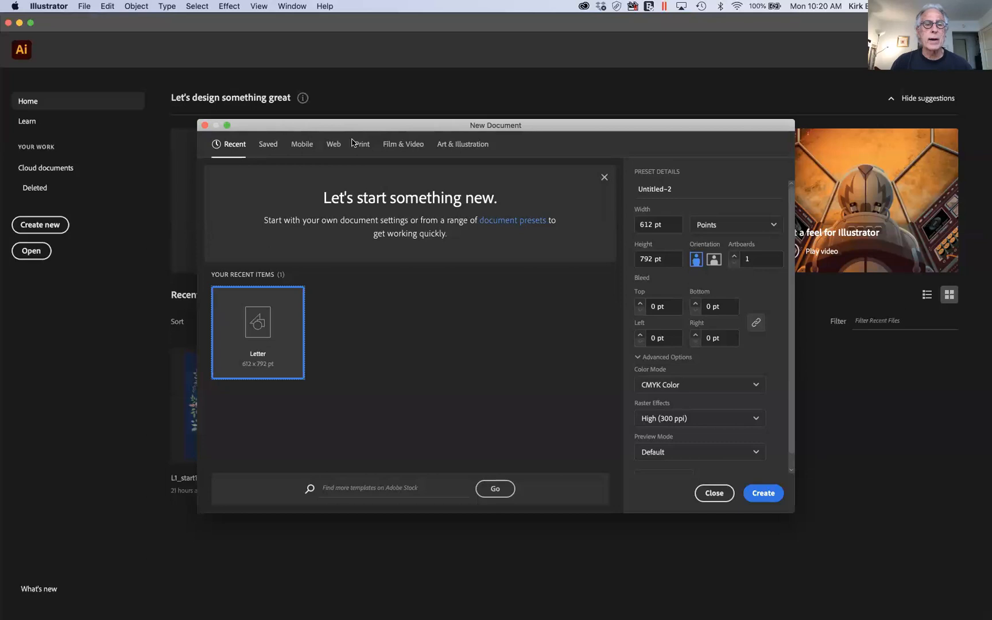
left_click(266, 146)
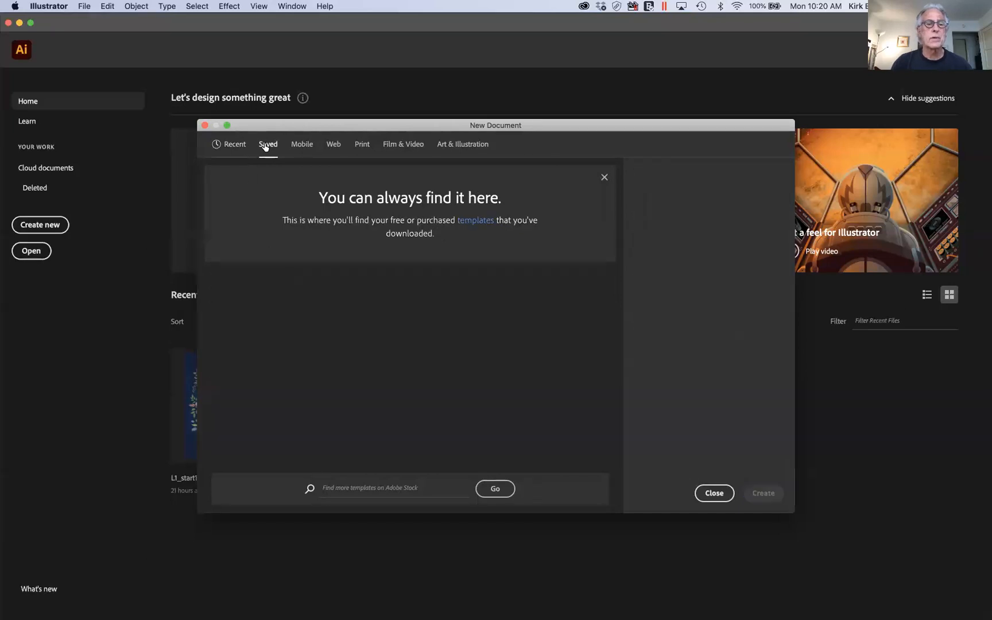
left_click(298, 151)
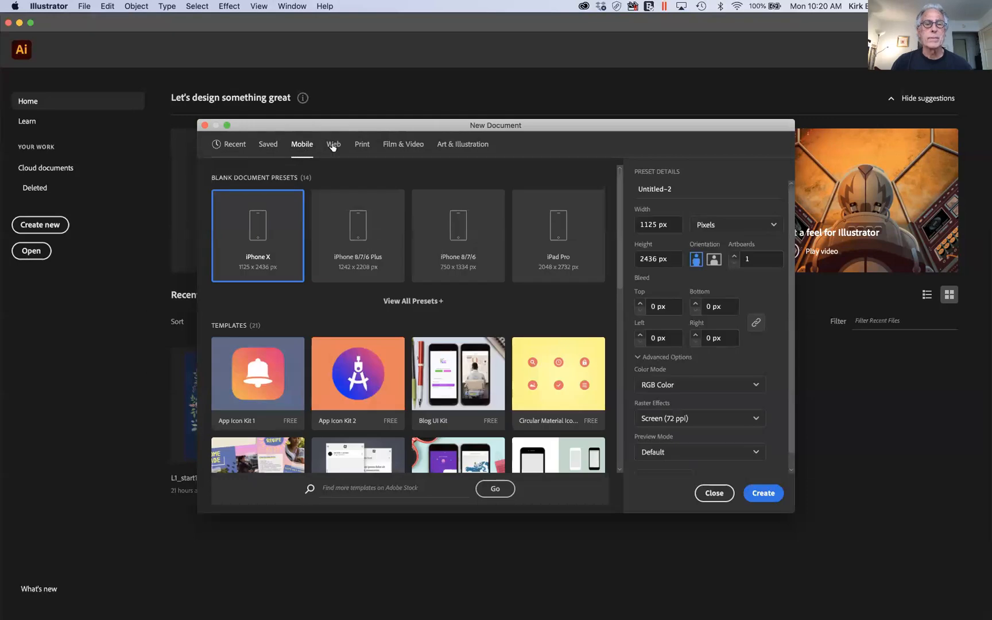
left_click(340, 147)
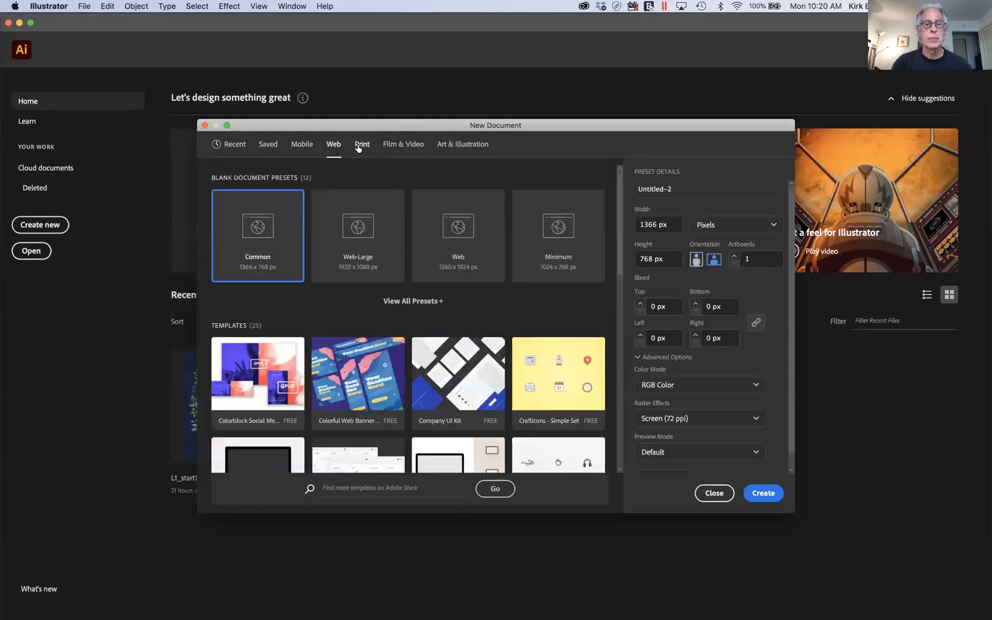
left_click(358, 148)
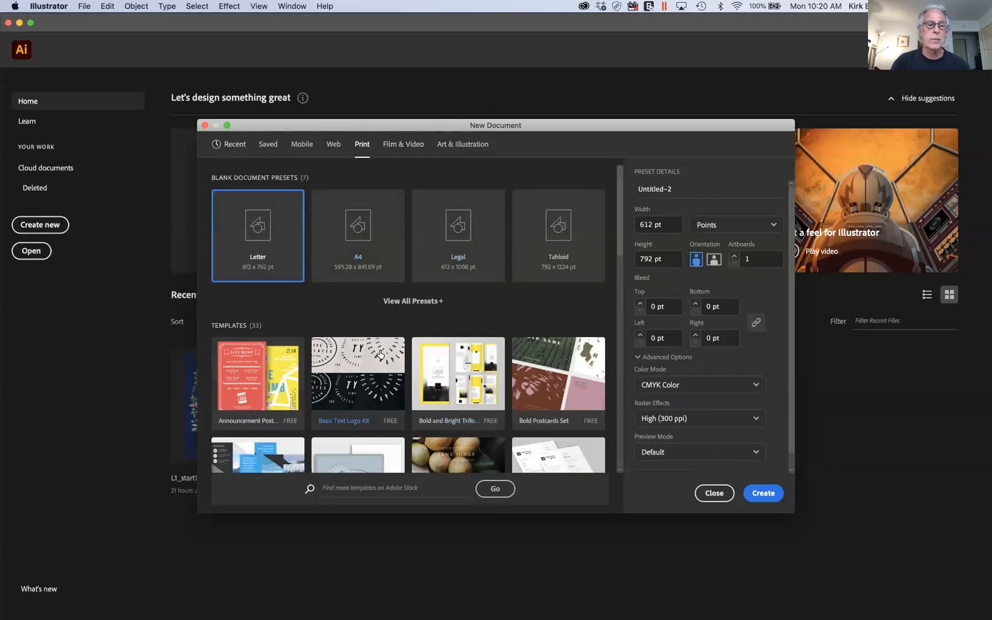
left_click(762, 494)
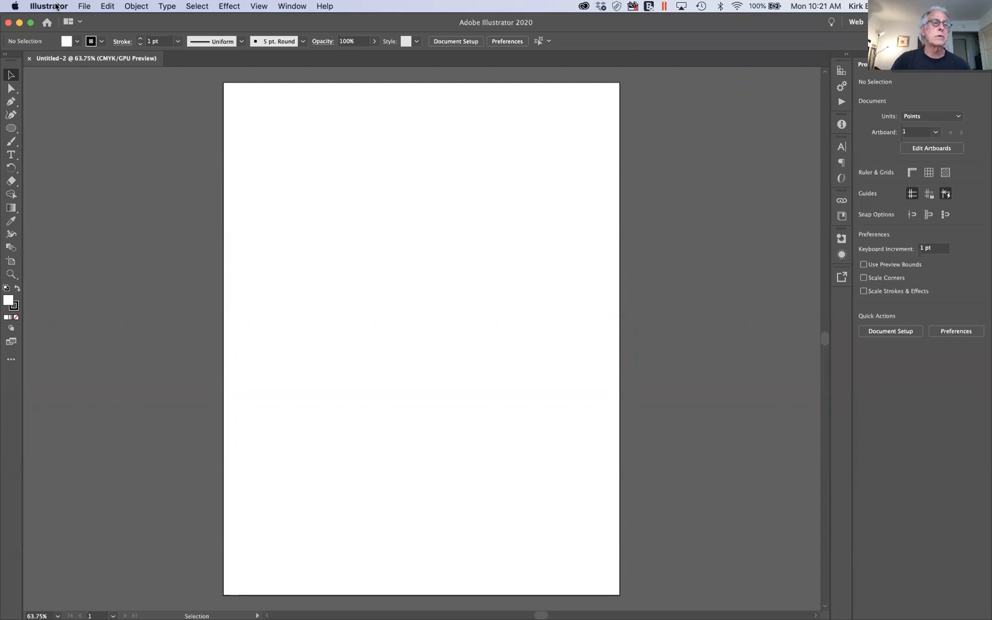
Switch to Adobe Bridge to browse for artwork files.
left_click(86, 7)
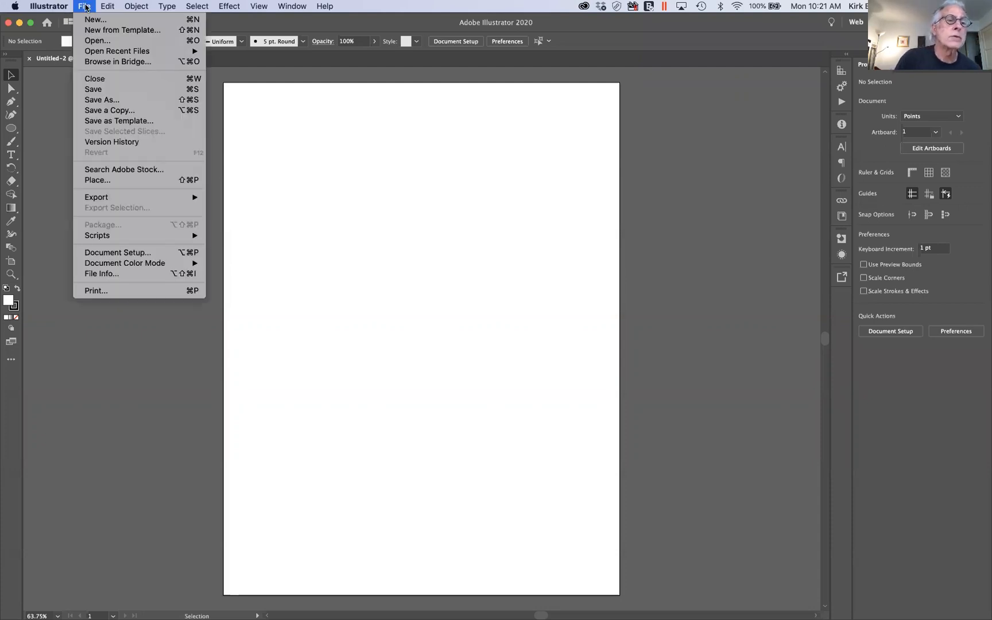
mouse_move(51, 6)
mouse_move(108, 6)
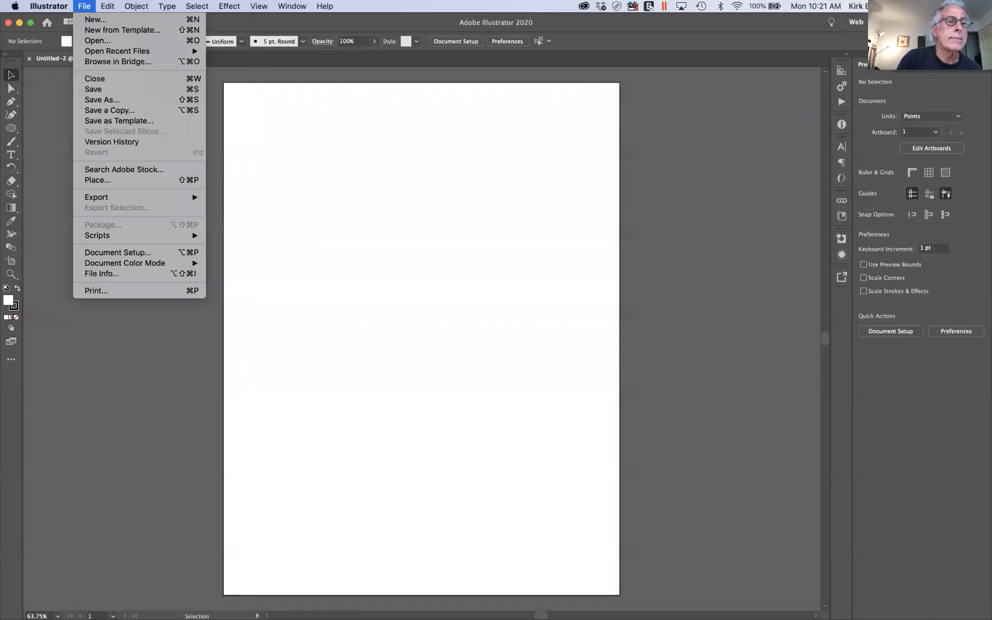
left_click(108, 61)
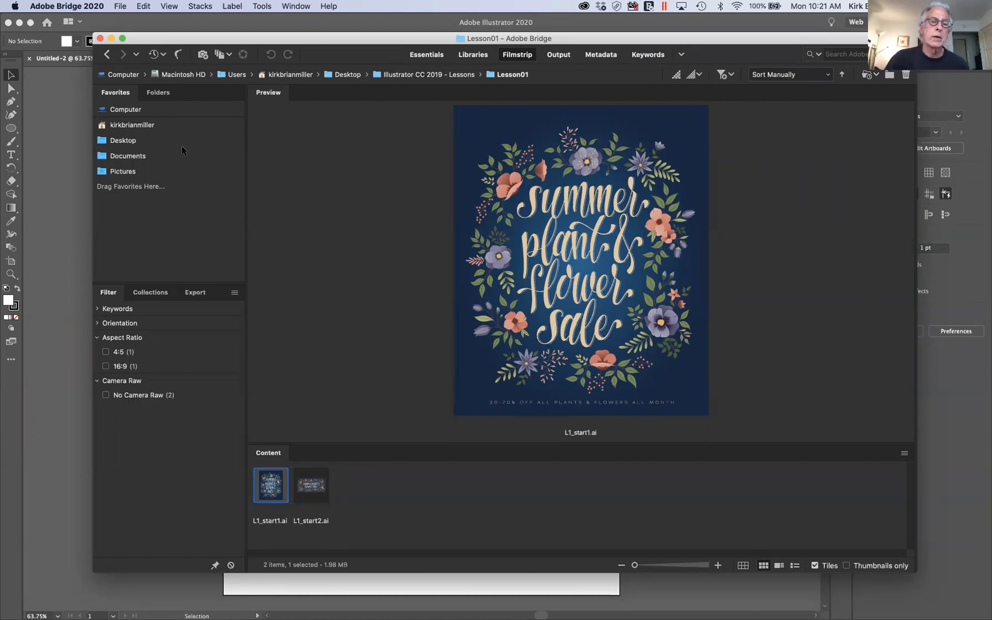
Browse the Computer and Desktop locations and open the Lesson01 folder inside Illustrator CC 2019 - Lessons.
left_click(125, 112)
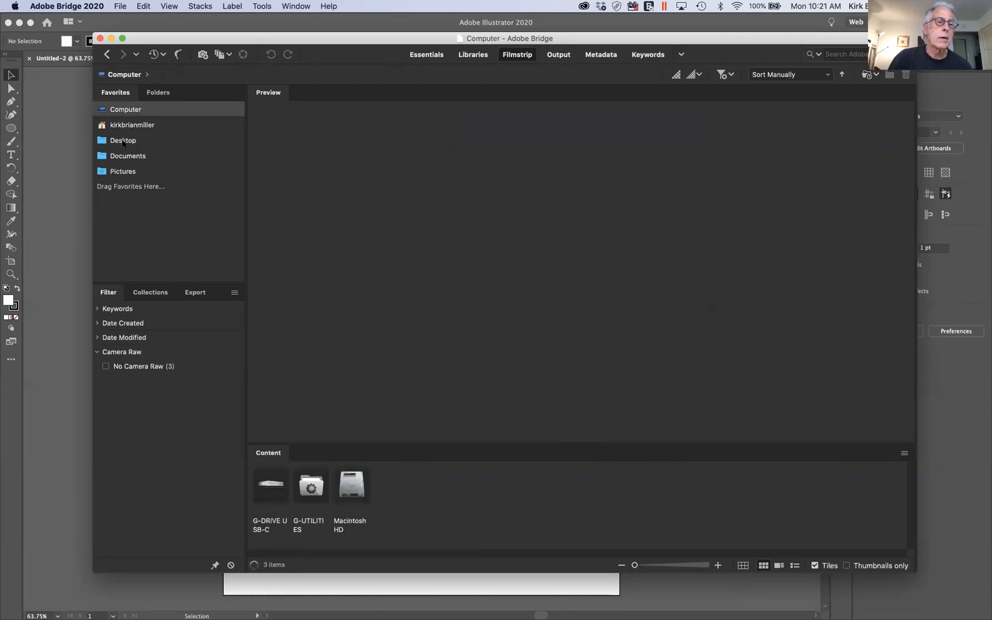
left_click(123, 142)
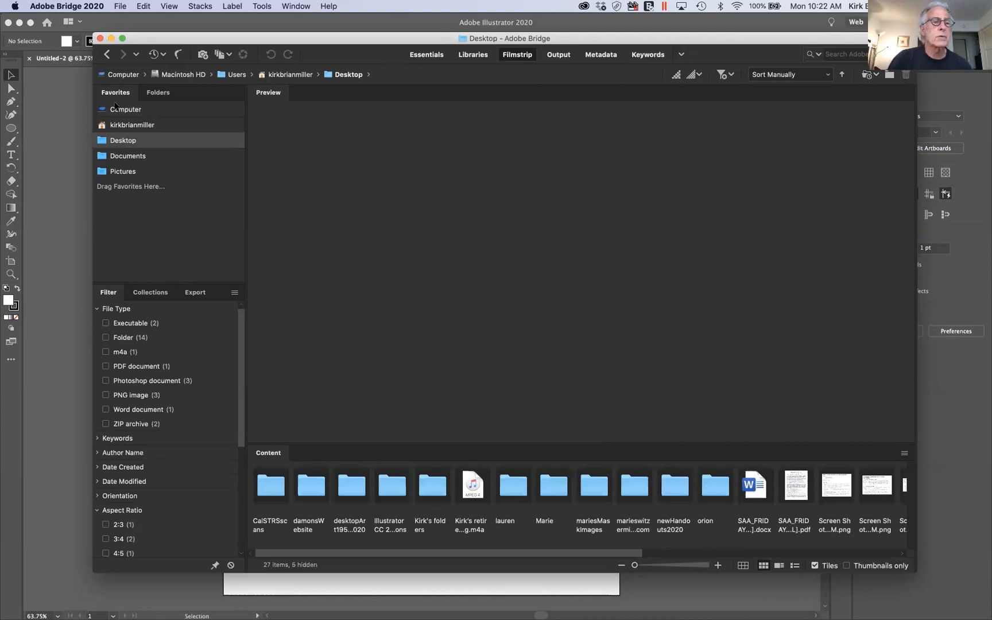
left_click(121, 112)
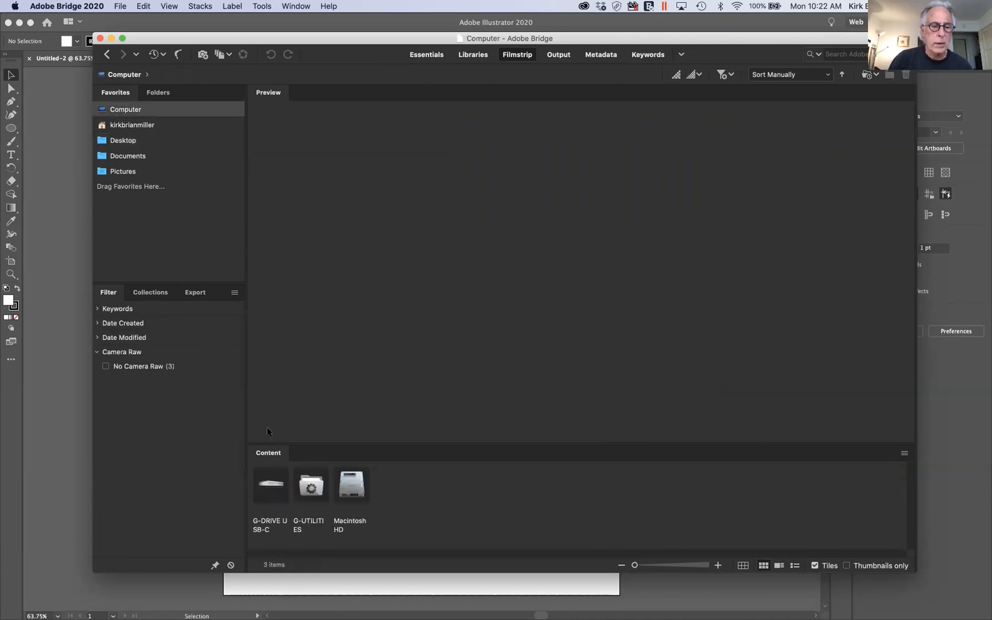
left_click(123, 141)
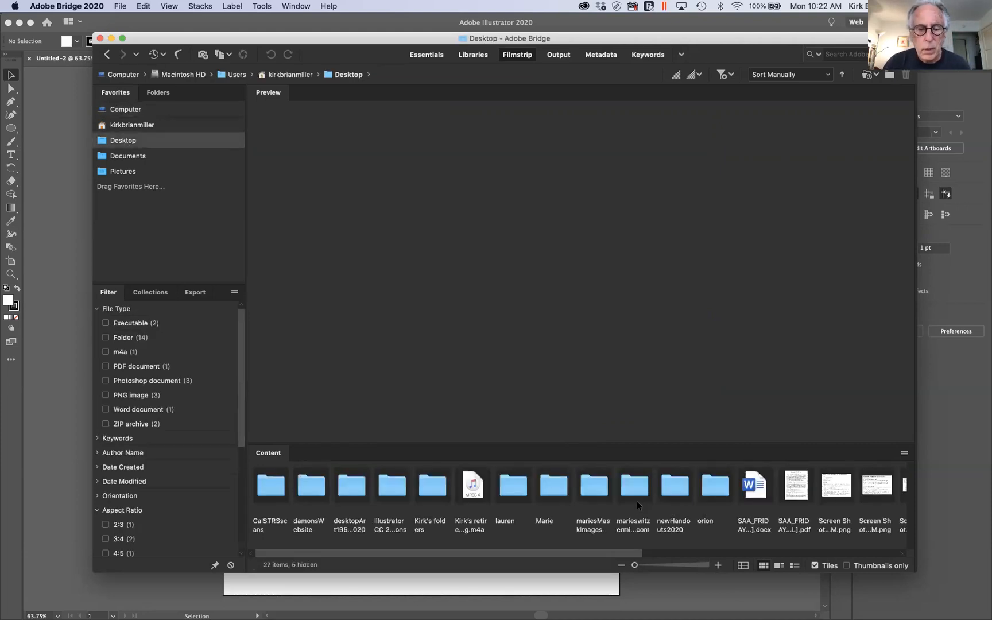
scroll(601, 513, "right", 2)
scroll(601, 513, "left", 2)
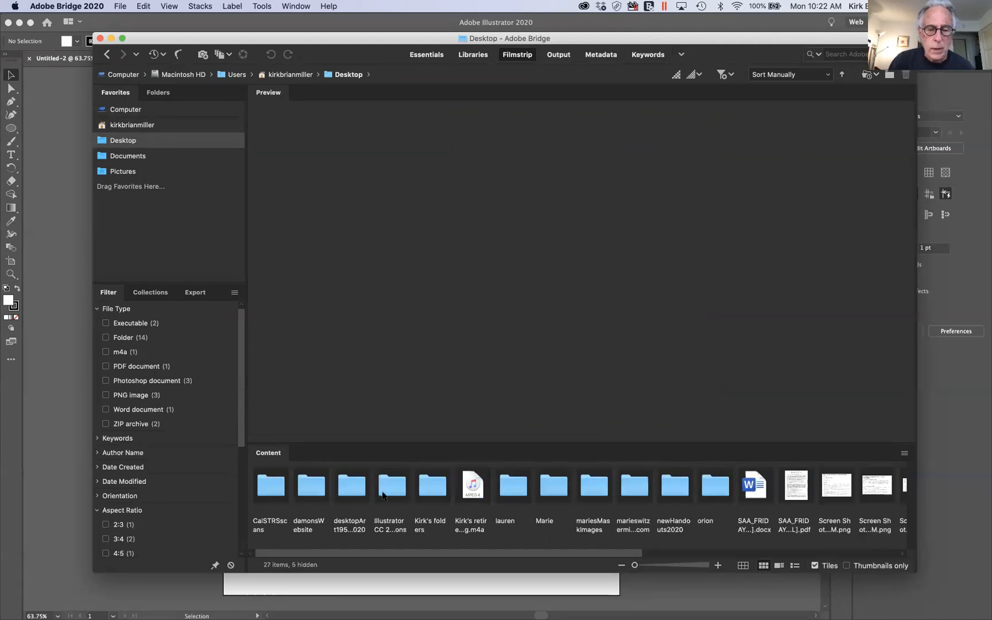
scroll(594, 493, "right", 10)
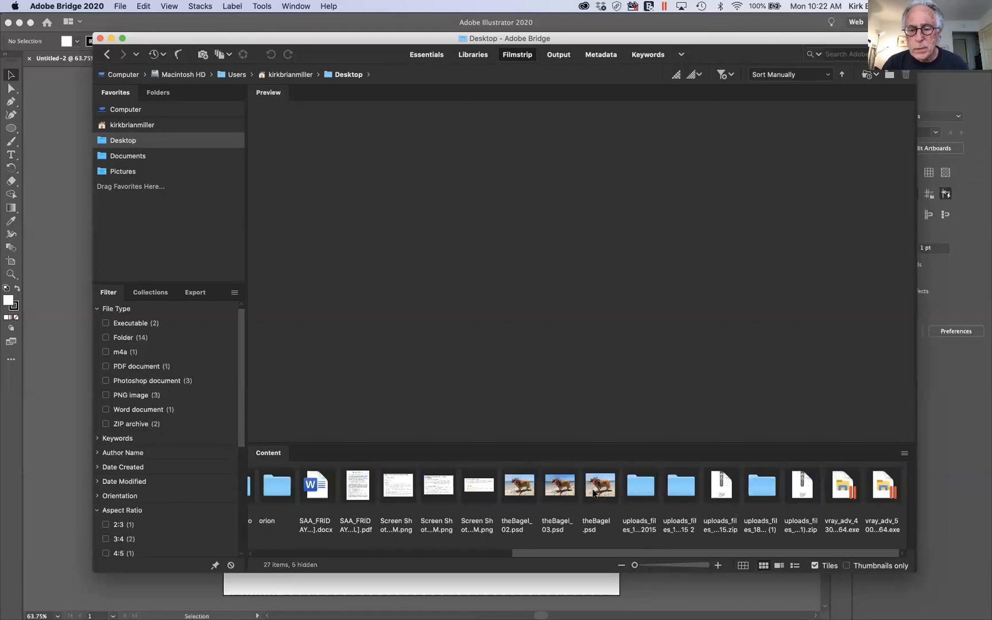
scroll(594, 493, "left", 7)
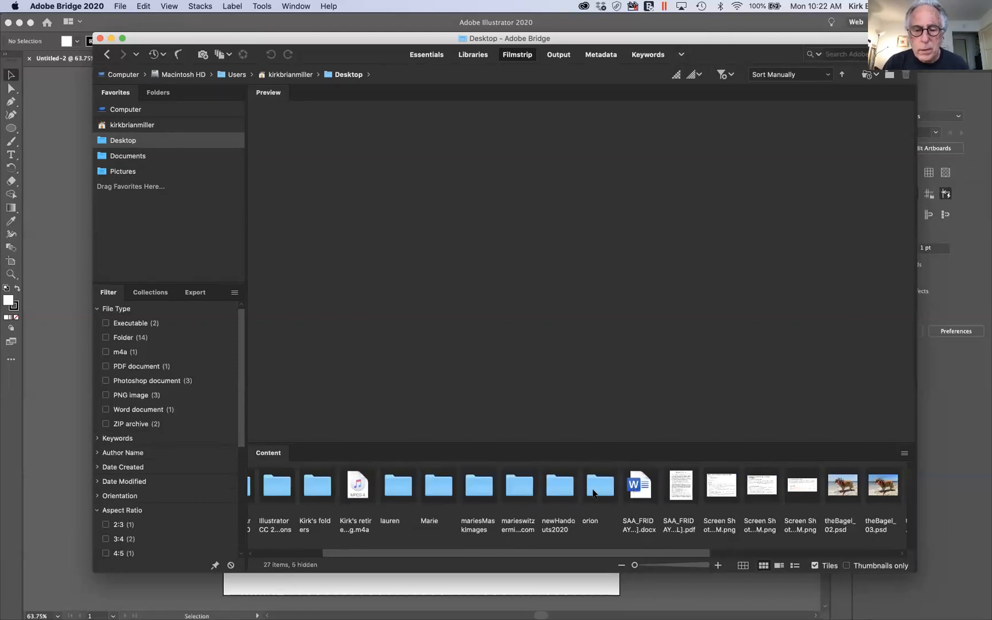
scroll(594, 493, "left", 3)
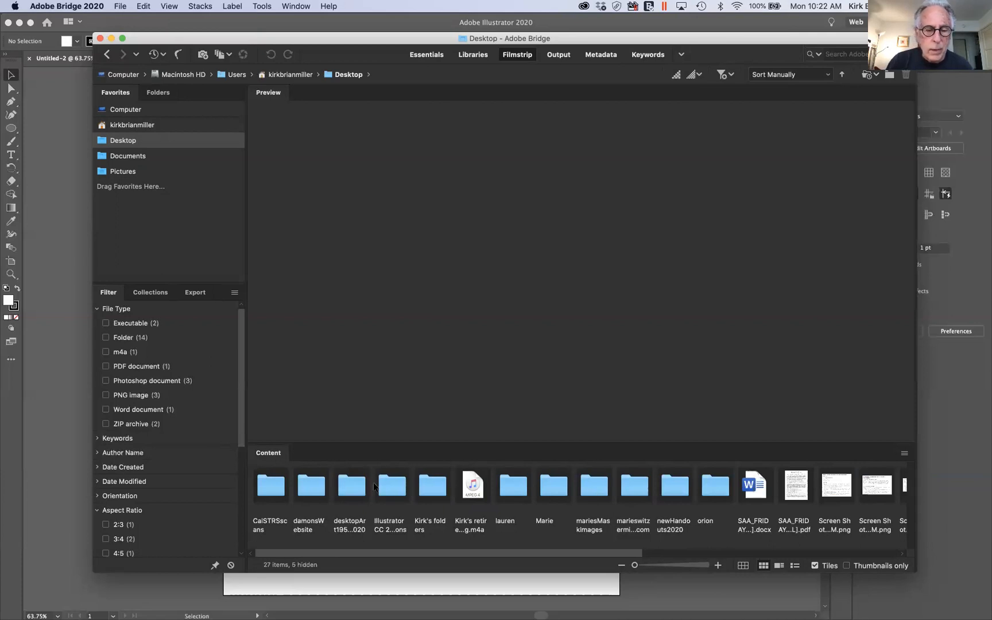
double_click(390, 486)
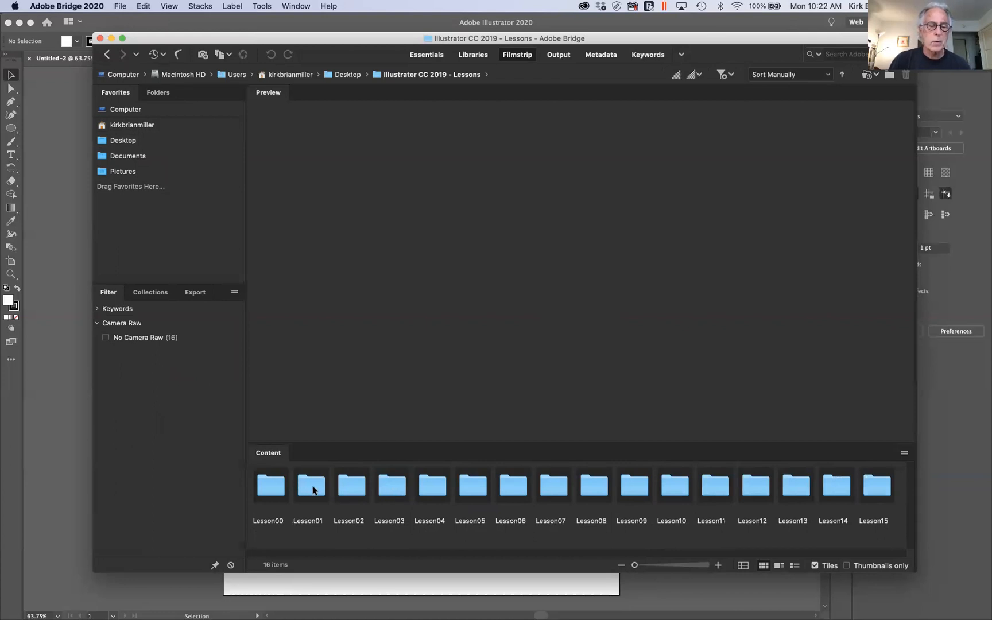
double_click(313, 490)
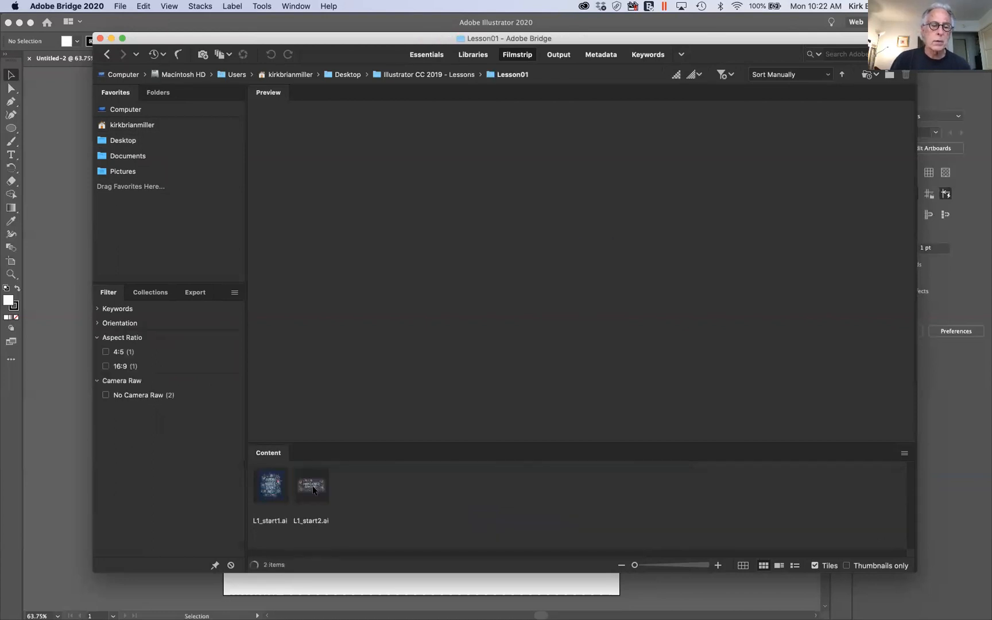
Preview L1_start1.ai and L1_start2.ai, and open L1_start1.ai in Illustrator.
left_click(262, 480)
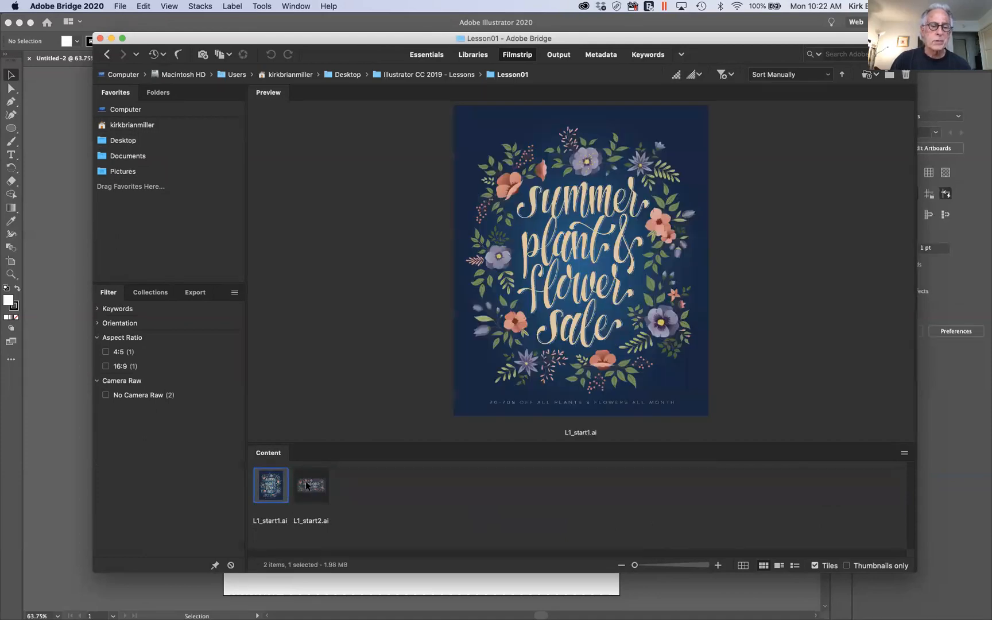
left_click(307, 486)
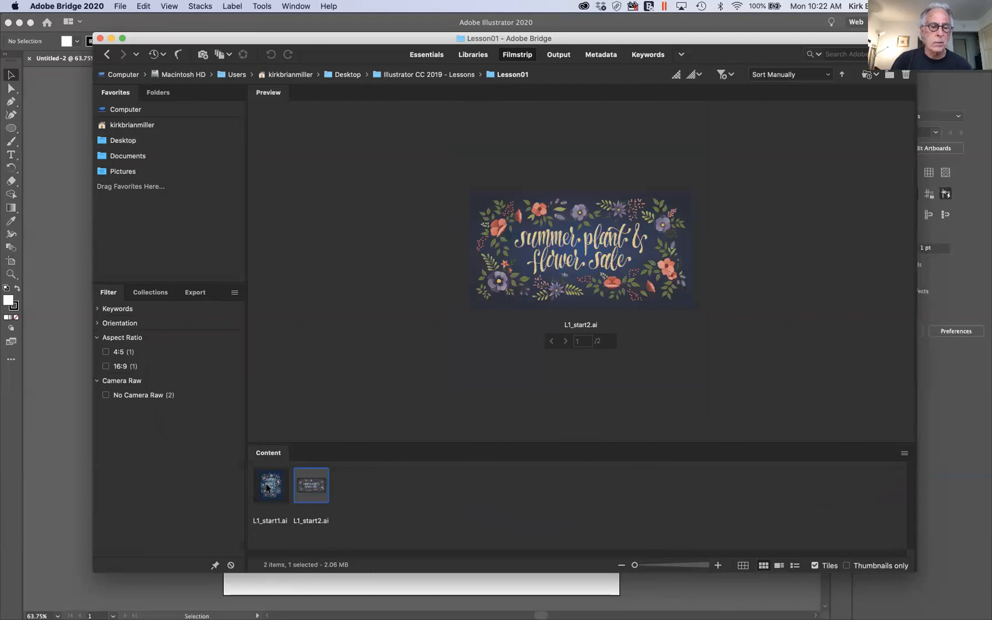
left_click(267, 488)
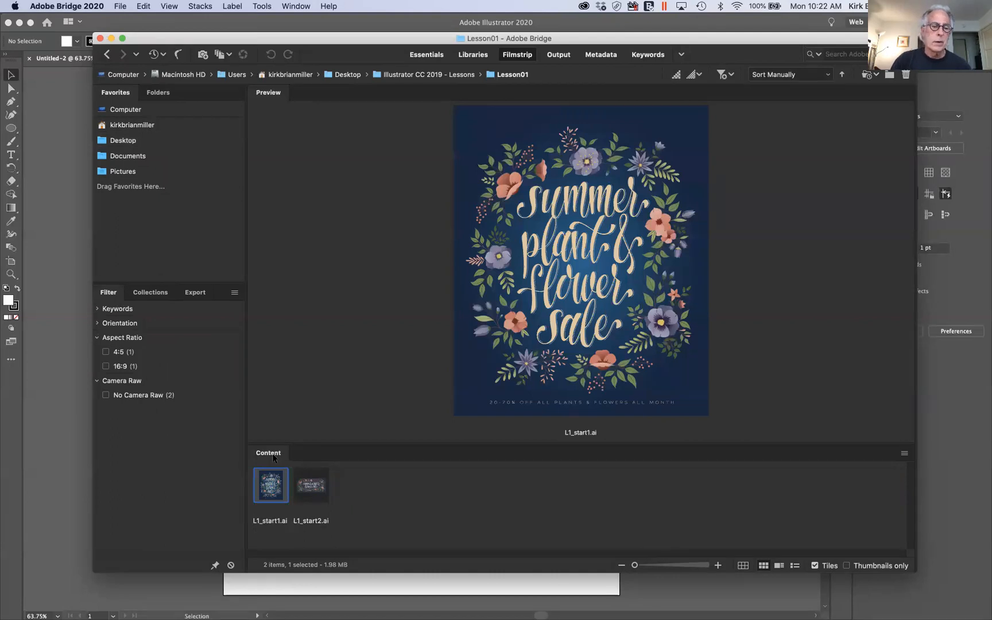
double_click(270, 490)
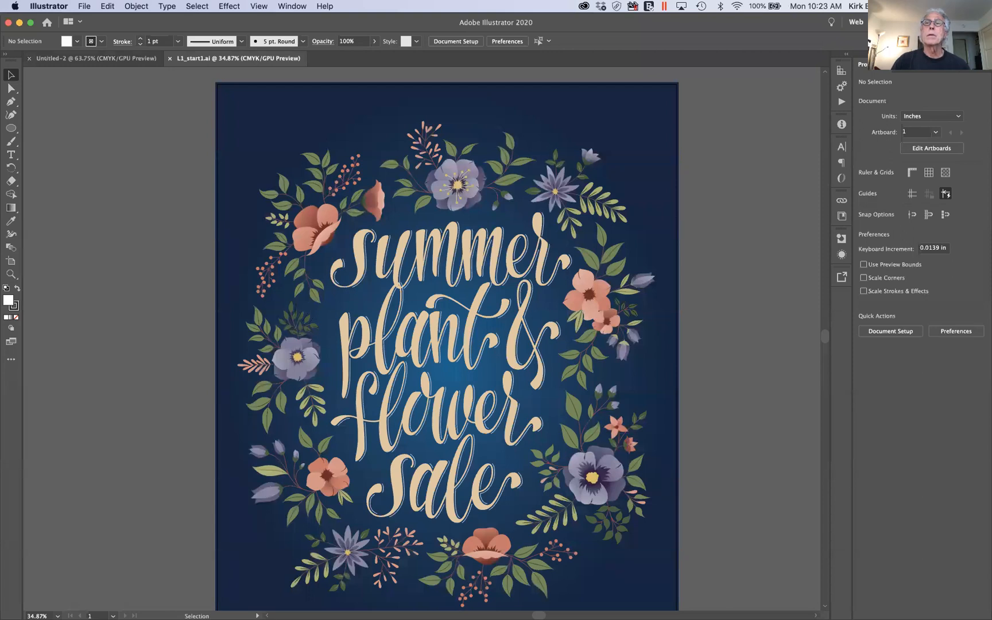
Place L1_start2.ai from the Finder's Lesson01 folder into the poster as a linked file and move it over the lettering.
left_click_drag(942, 0, 519, 268)
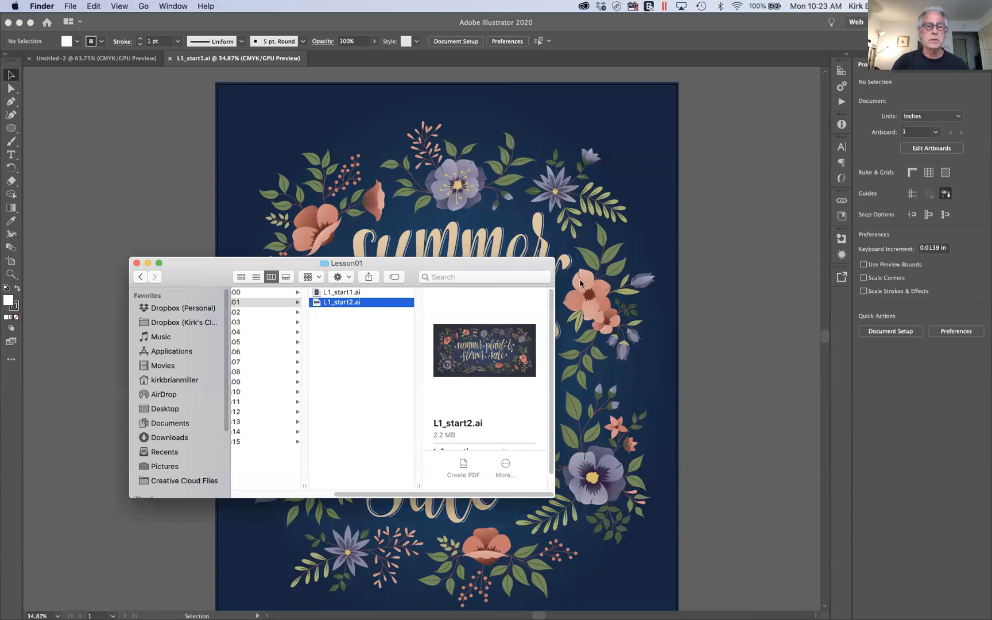
mouse_move(496, 376)
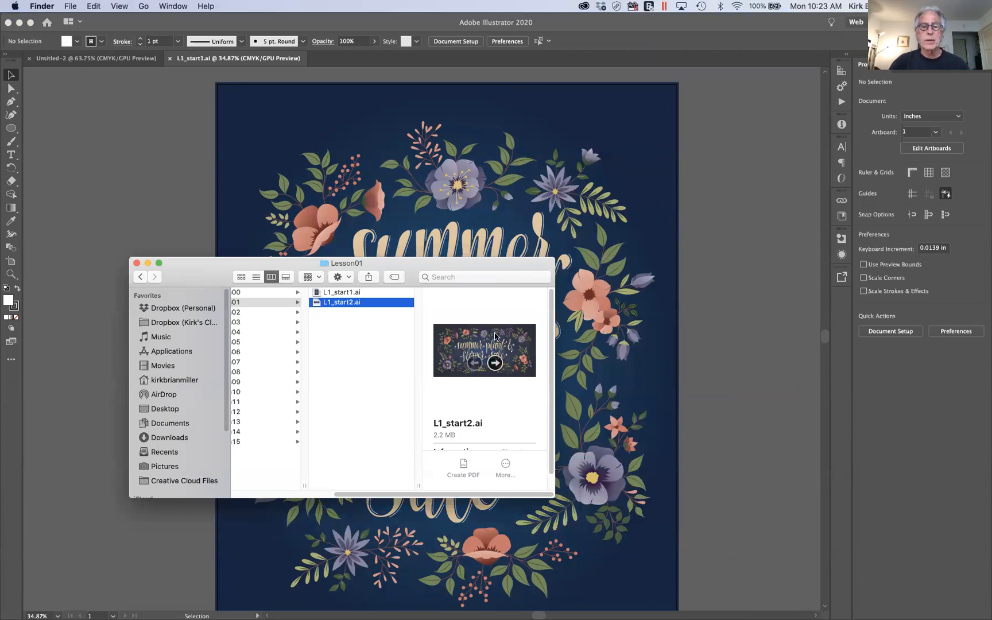
left_click_drag(491, 341, 742, 227)
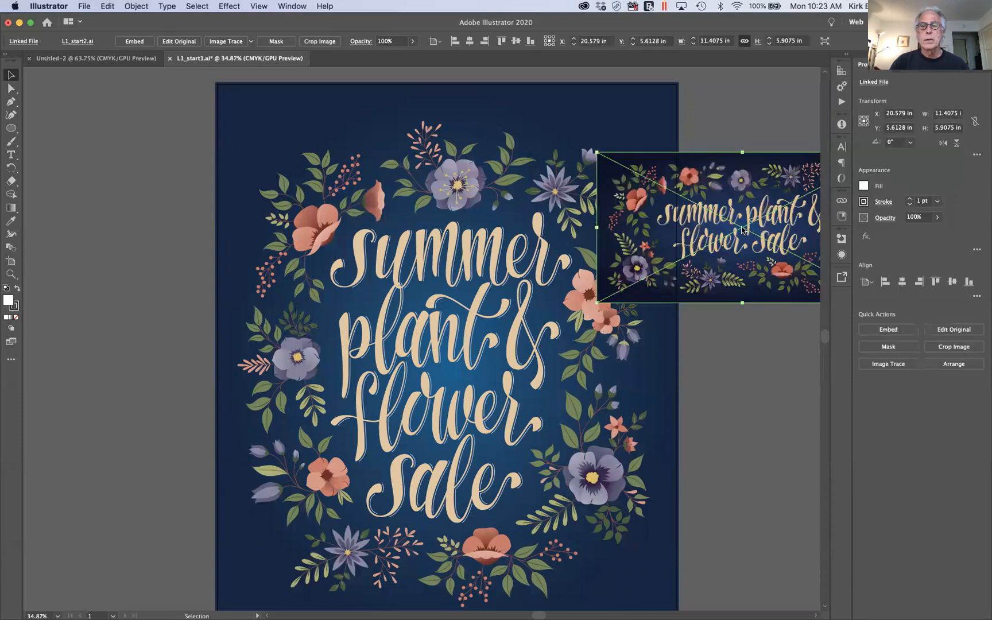
left_click_drag(743, 253, 568, 287)
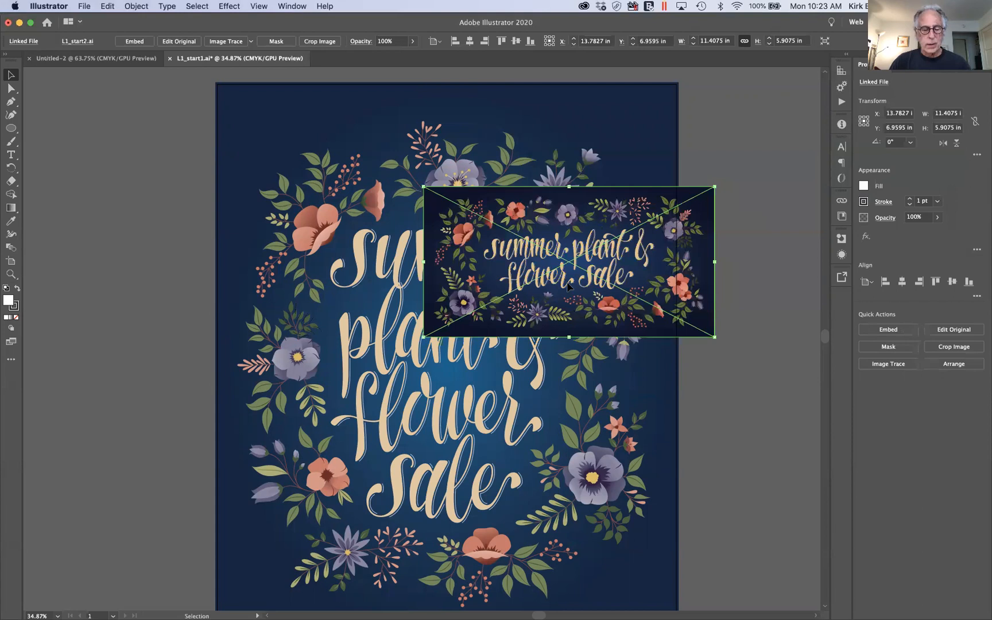
Undo the move and the placement of the linked L1_start2.ai artwork.
key("a")
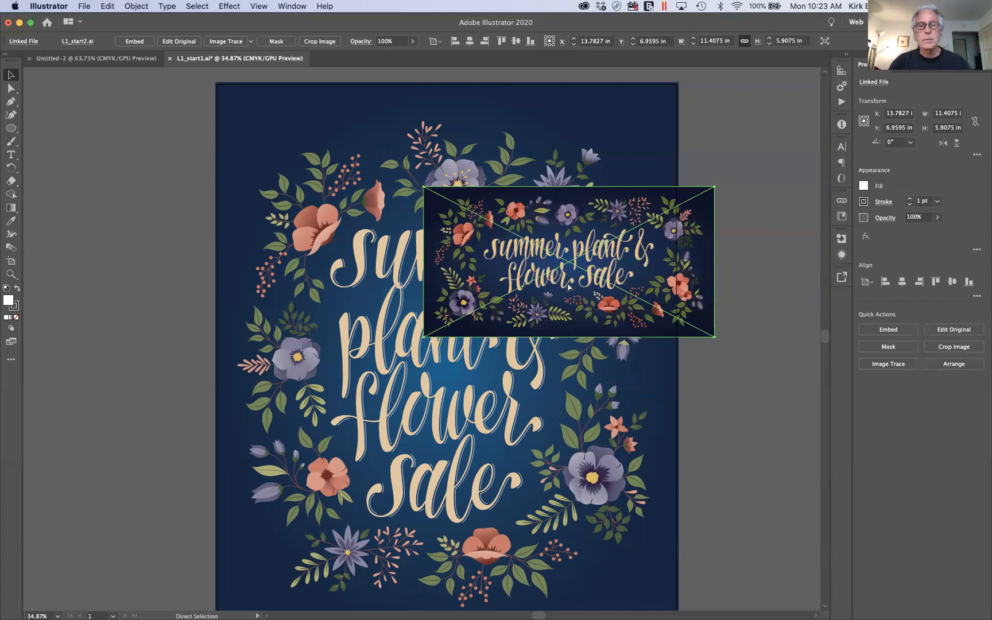
key("super+z")
key("v")
key("super+z")
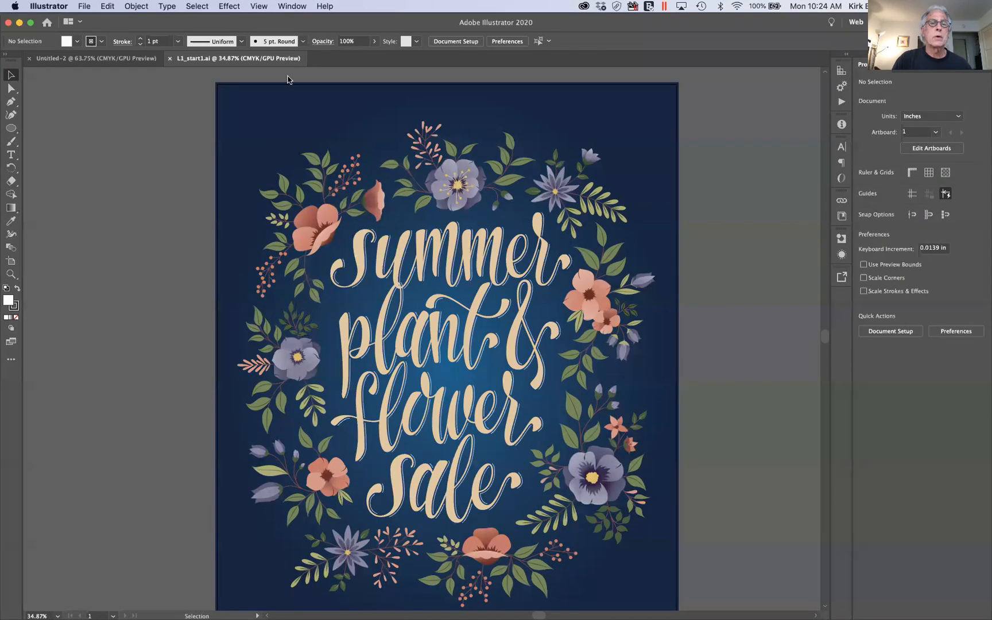
Activate the Type tool and switch to the blank Untitled-2 document.
left_click(12, 154)
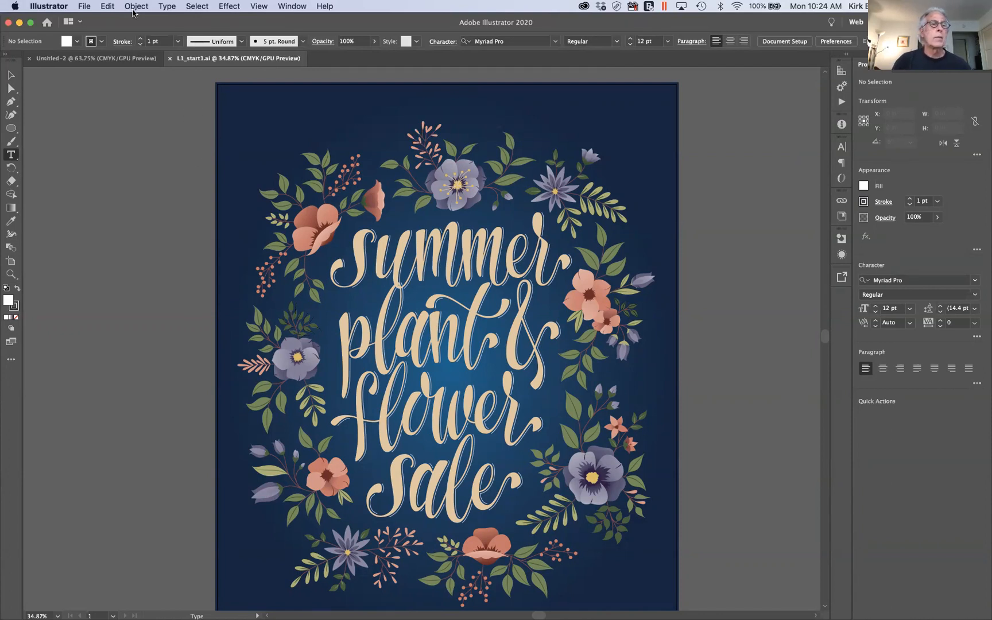
left_click(110, 60)
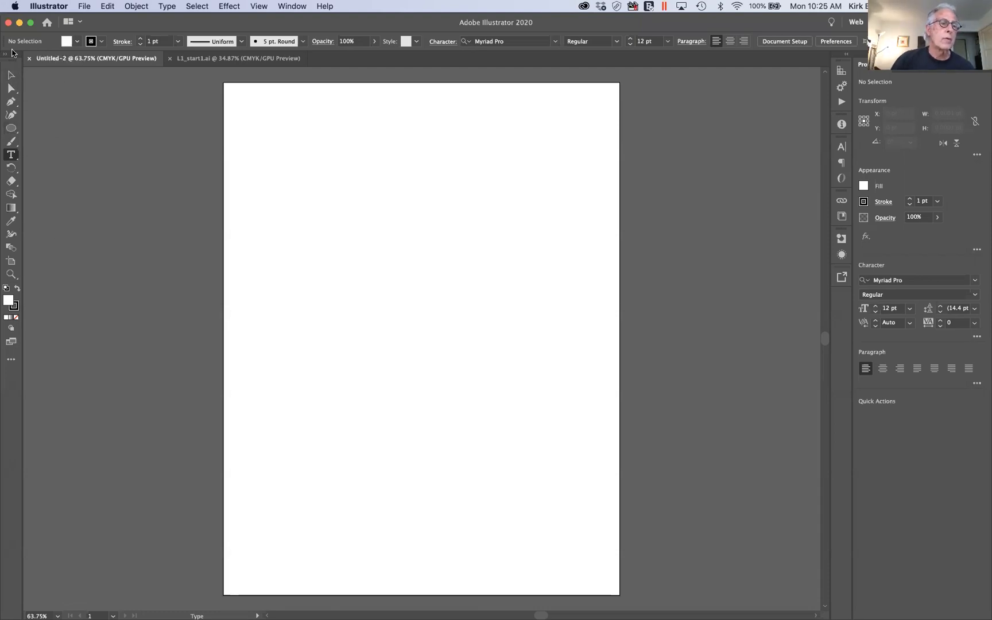
Draw a circle about 267 pt in diameter in the artboard's upper left area and fill it with the brown swirl pattern swatch.
left_click(10, 127)
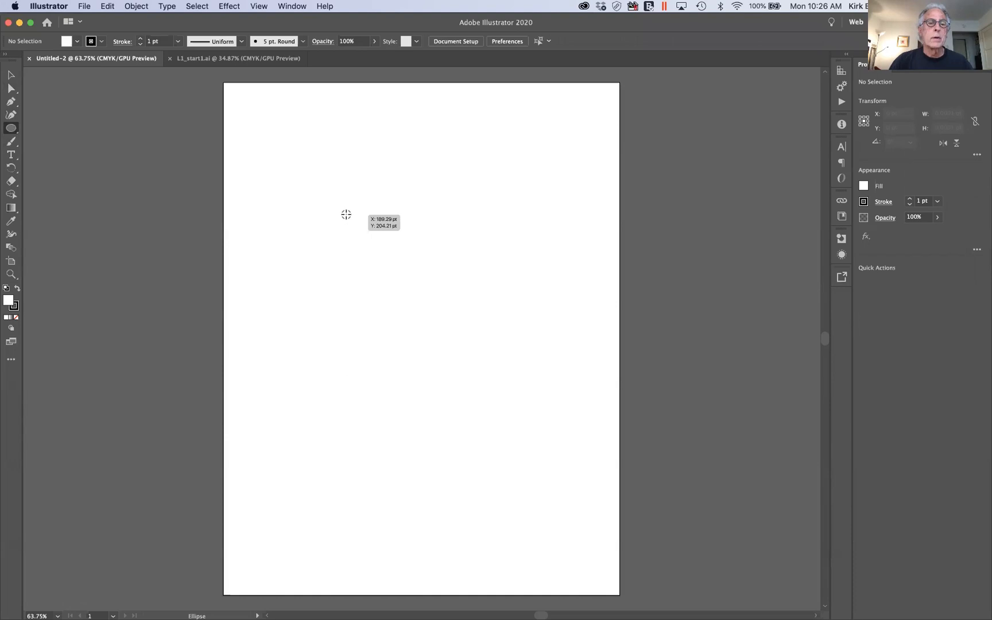
left_click_drag(337, 214, 393, 301)
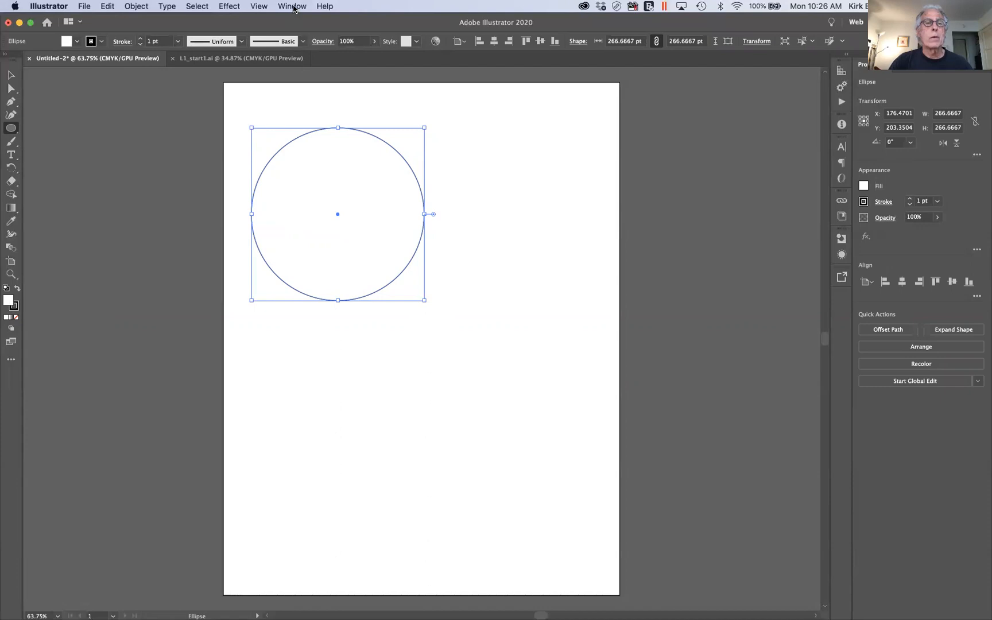
left_click(293, 8)
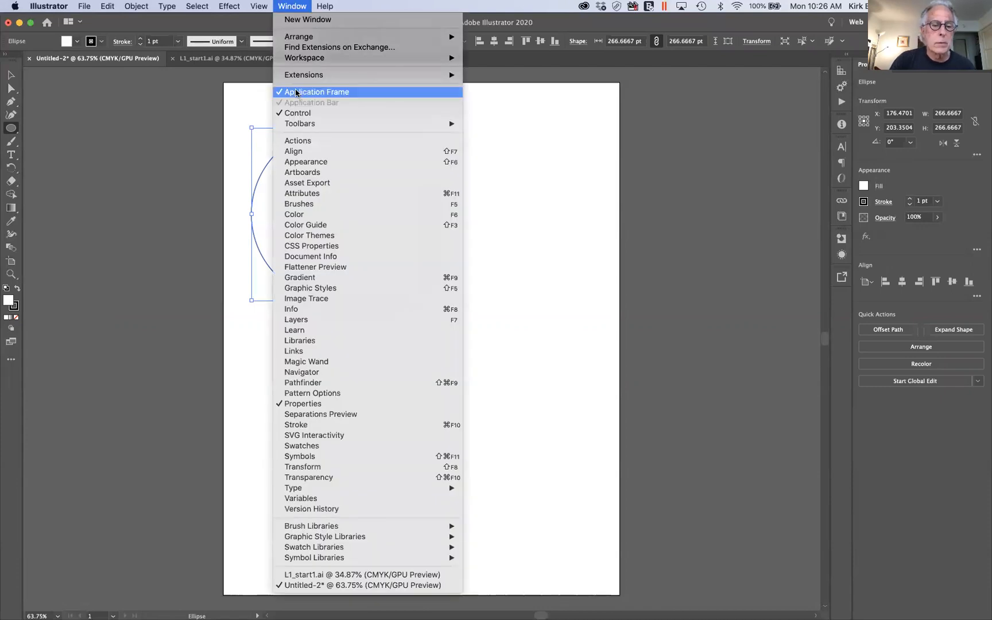
left_click(336, 445)
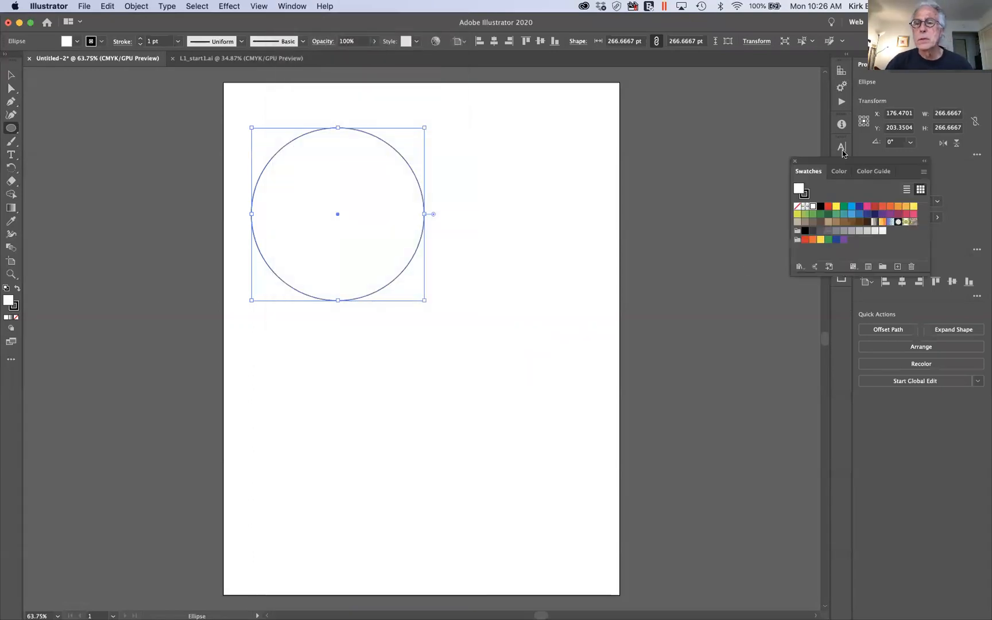
left_click_drag(834, 162, 701, 92)
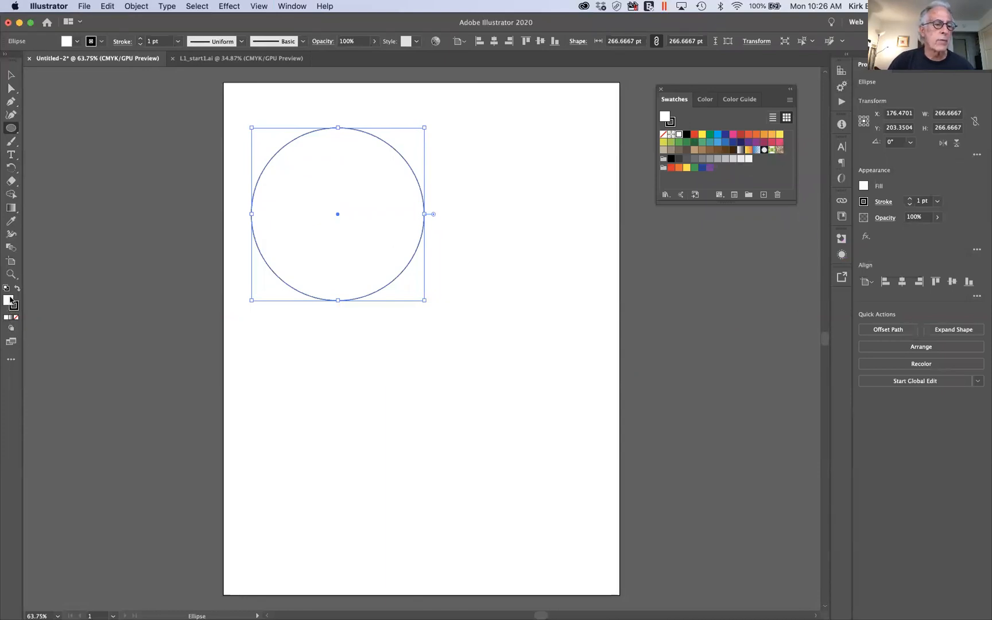
left_click(781, 151)
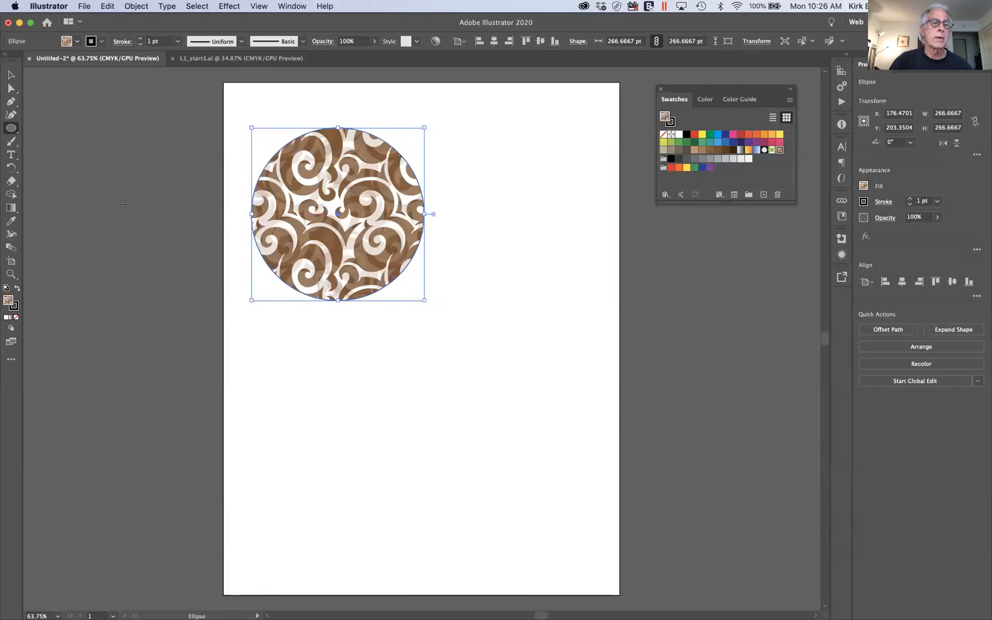
left_click(11, 75)
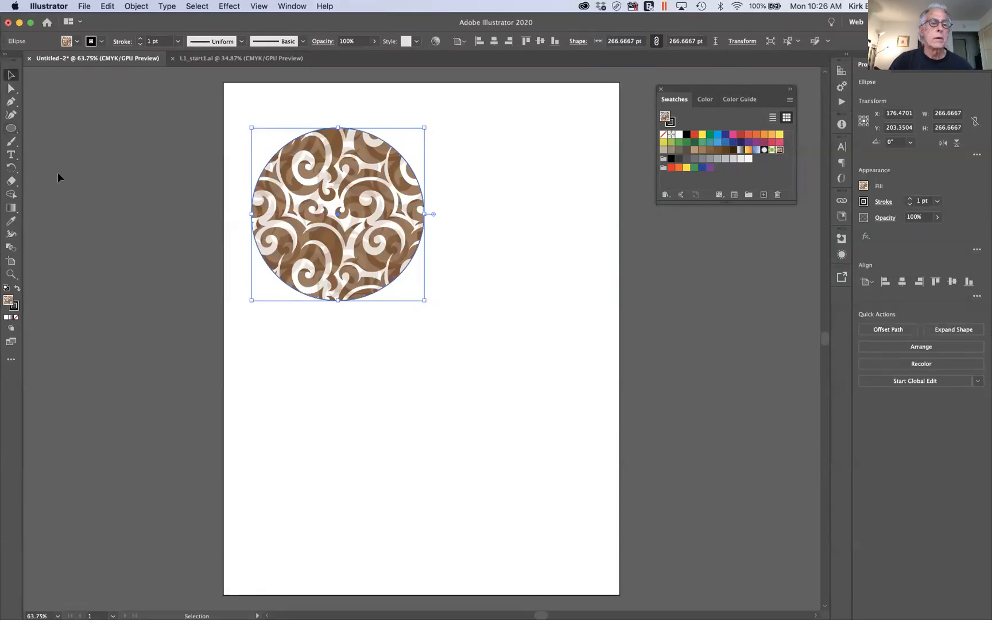
left_click(320, 372)
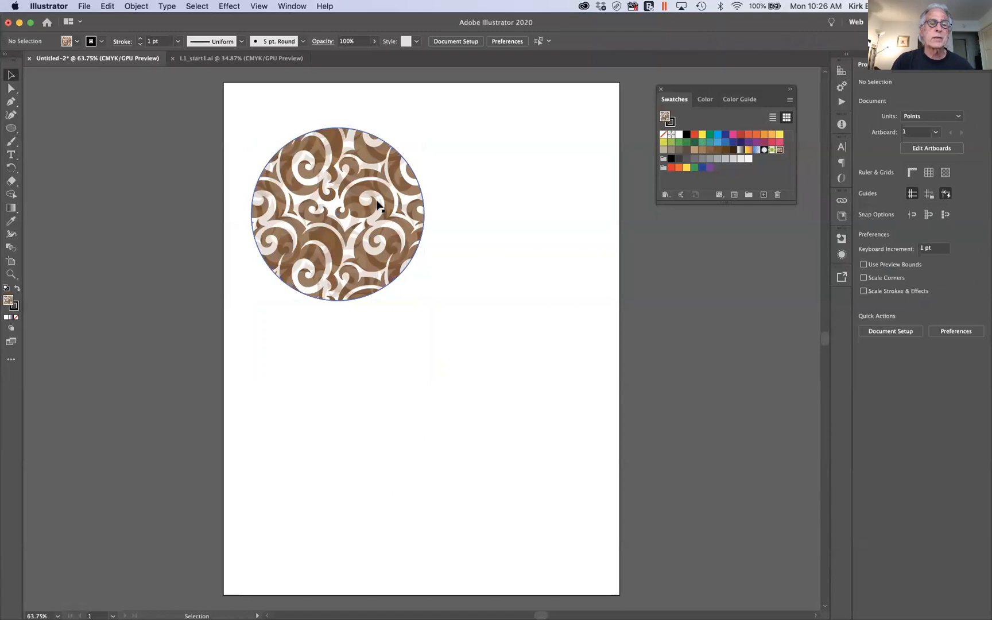
Examine the circle's vector outline and swirl pattern edges at magnifications up to about 2300%.
scroll(405, 339, "up", 5)
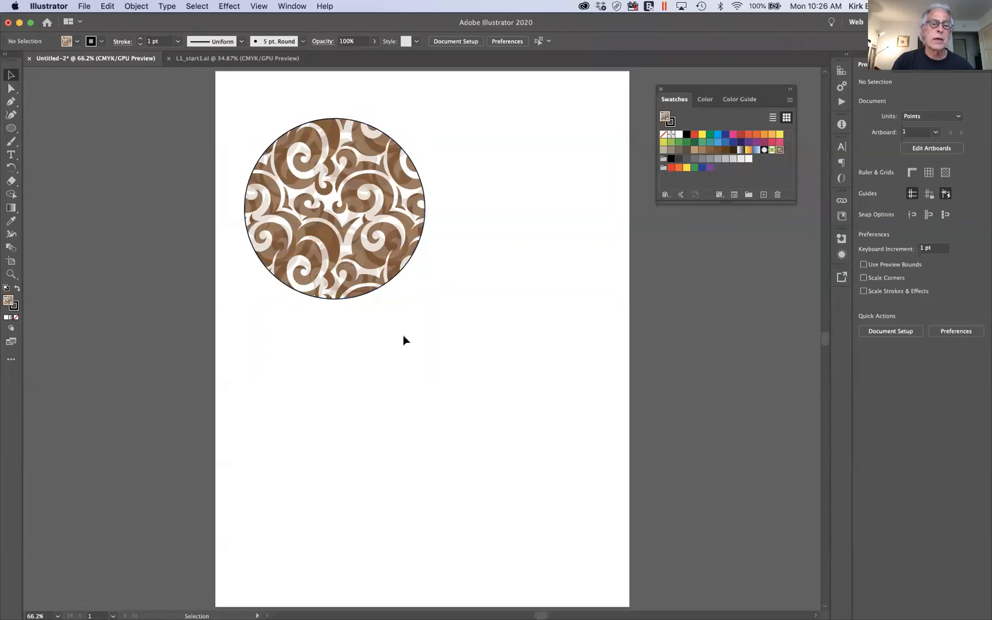
scroll(410, 315, "up", 2)
scroll(410, 315, "left", 1)
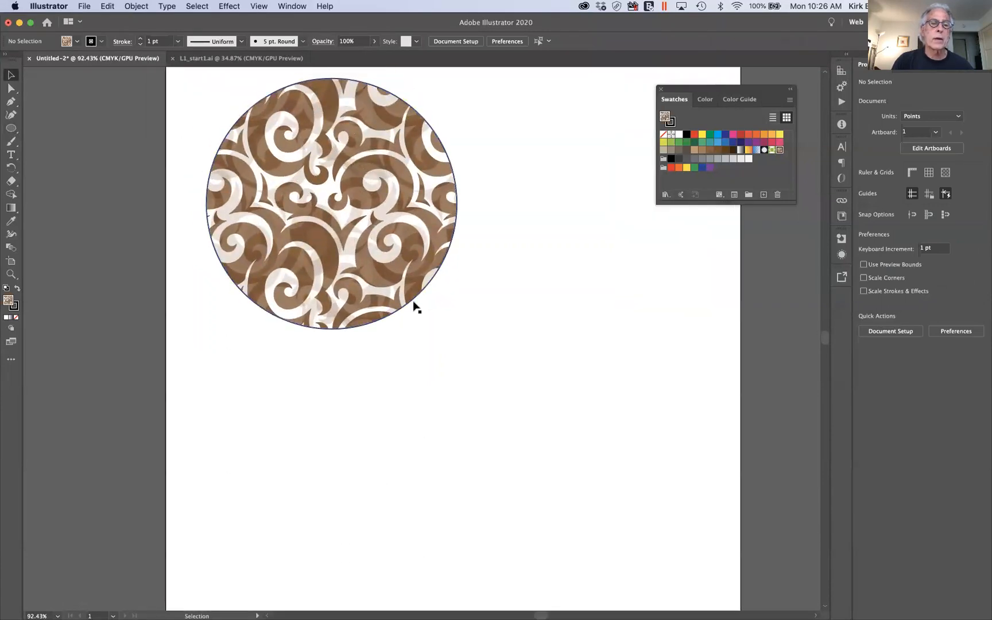
scroll(428, 283, "up", 10)
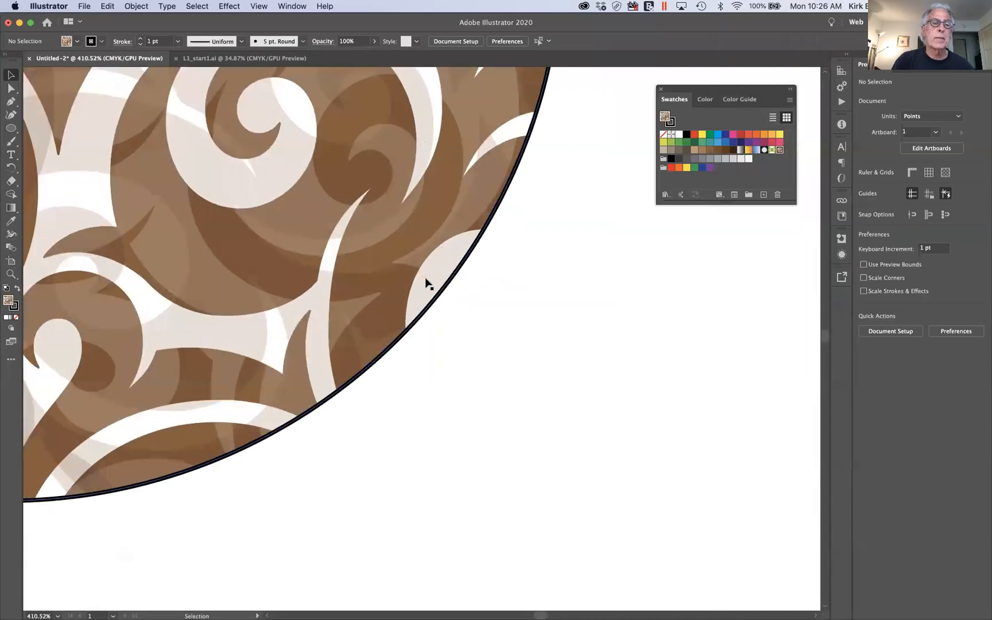
scroll(438, 267, "up", 10)
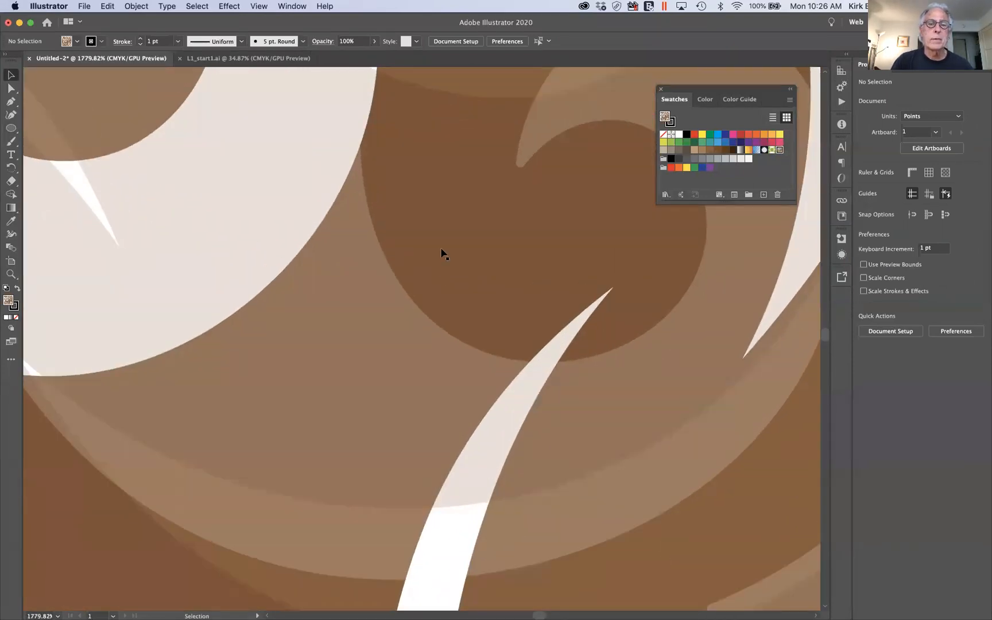
scroll(443, 255, "up", 2)
scroll(443, 253, "up", 2)
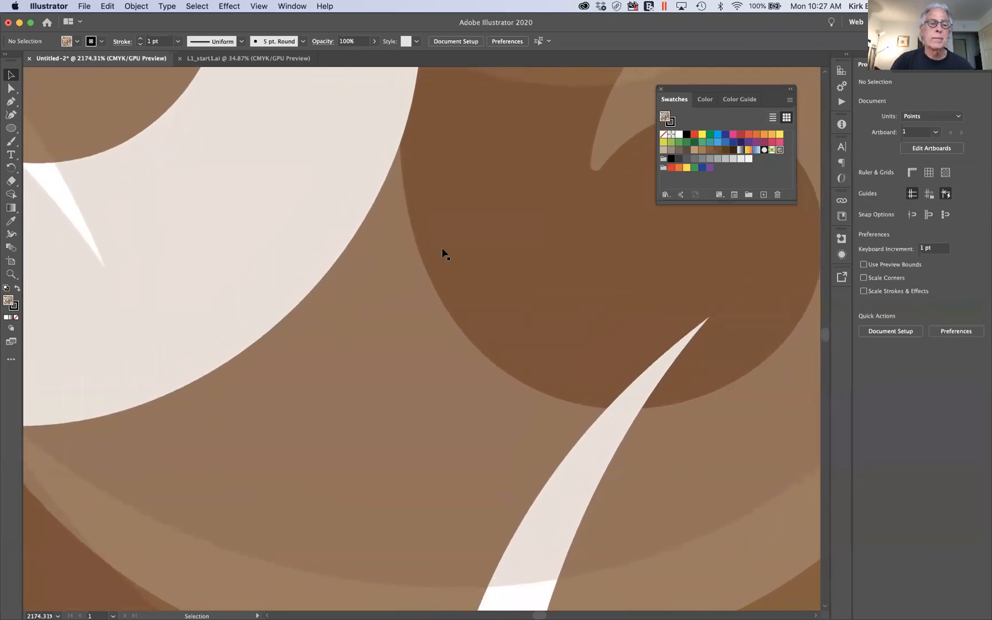
scroll(446, 251, "up", 1)
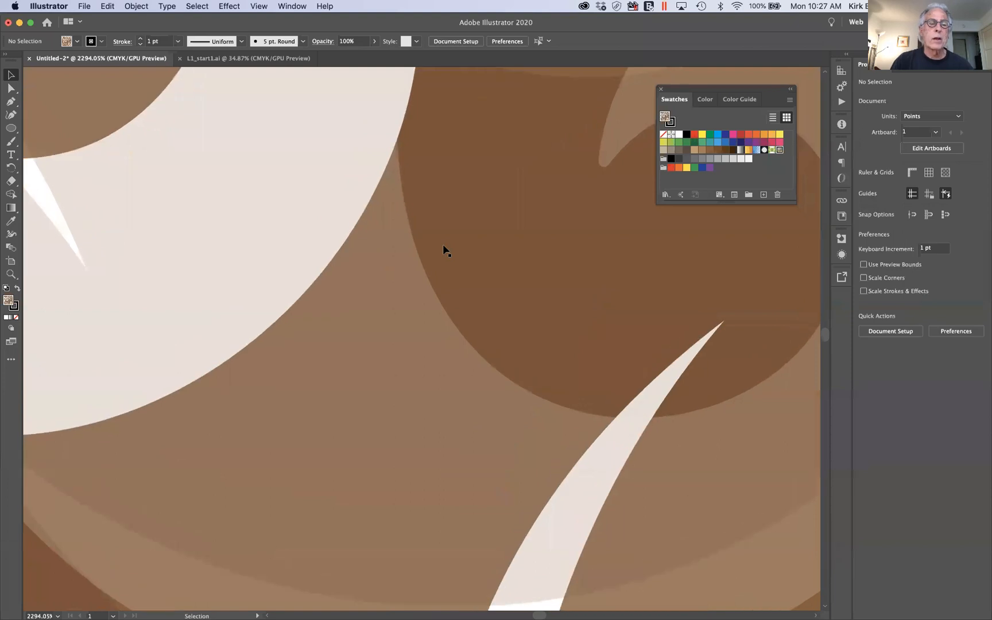
scroll(443, 251, "down", 3)
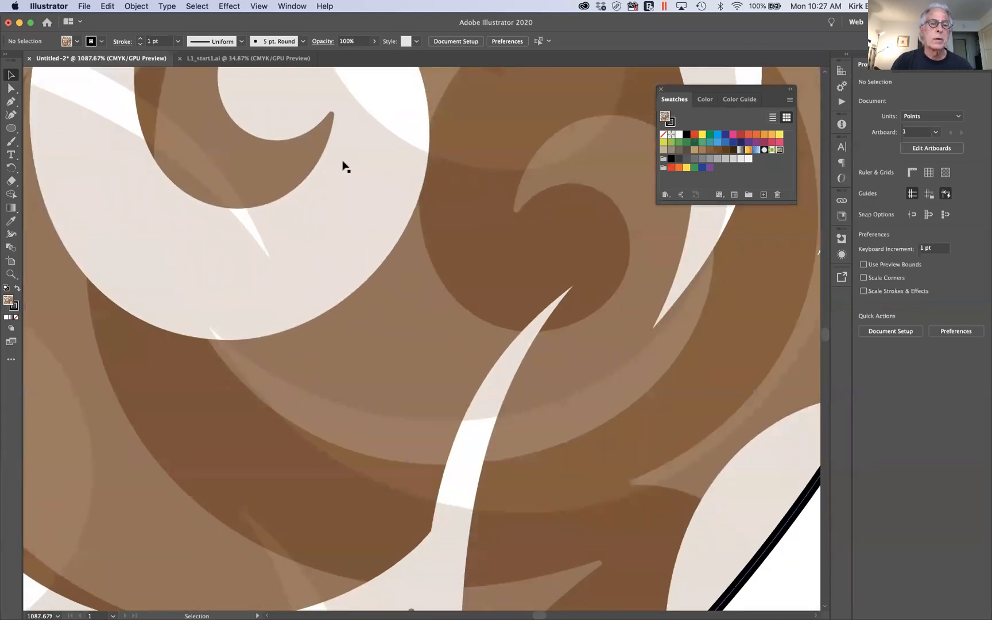
scroll(259, 253, "down", 10)
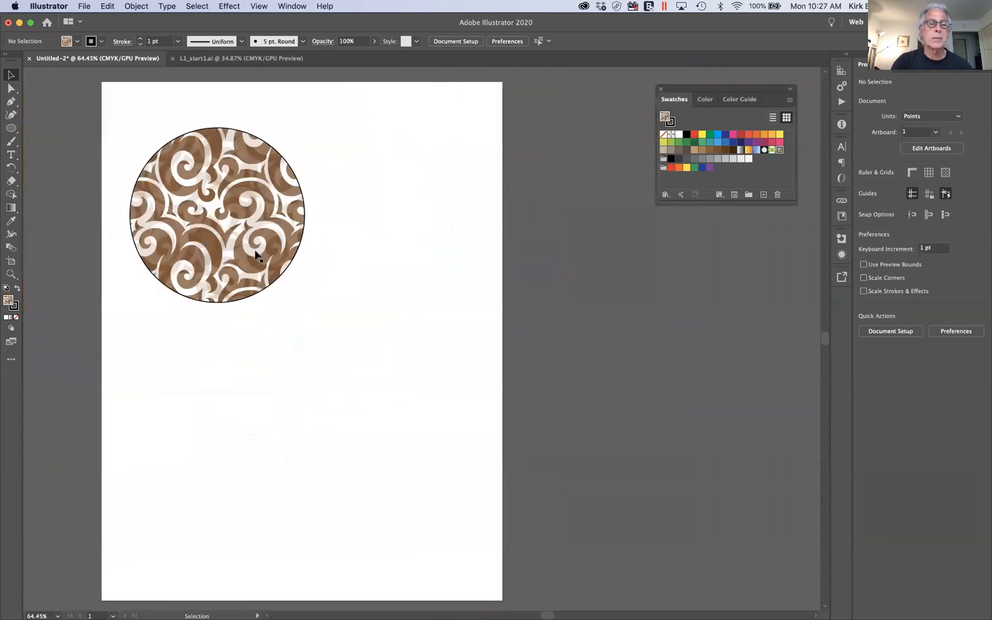
scroll(256, 252, "up", 1)
Duplicate the patterned circle so the copy partly overlaps the original, centering the copy at about X 332 pt, Y 209 pt.
left_click(256, 254)
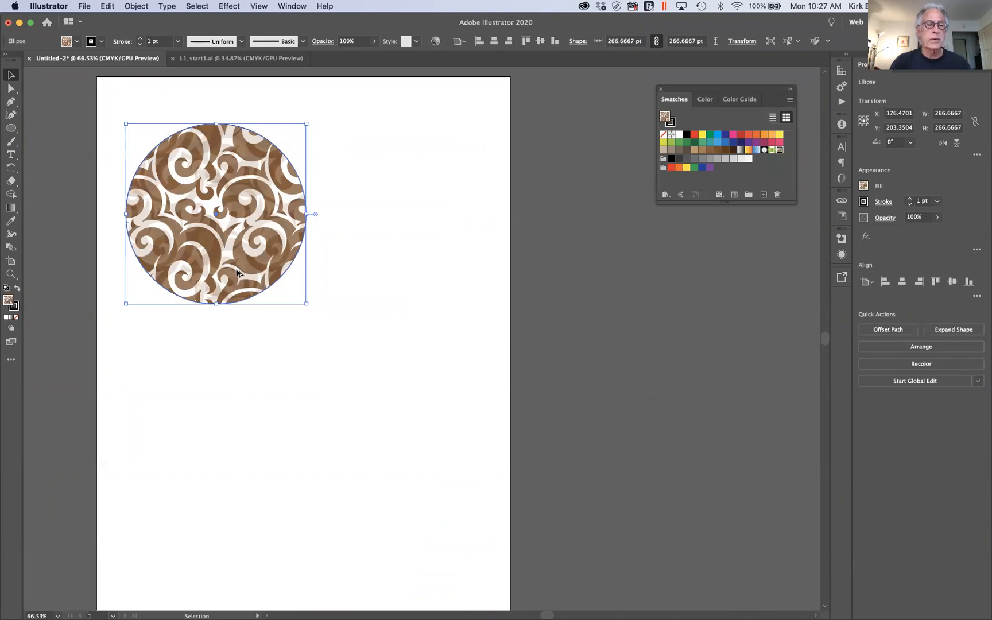
left_click_drag(237, 272, 367, 238)
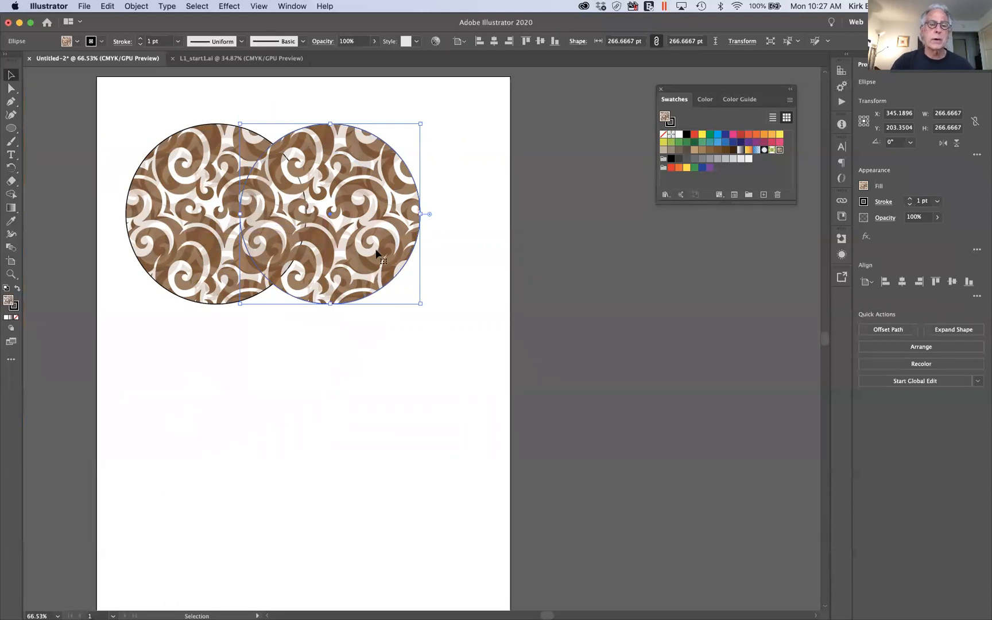
left_click_drag(385, 244, 354, 262)
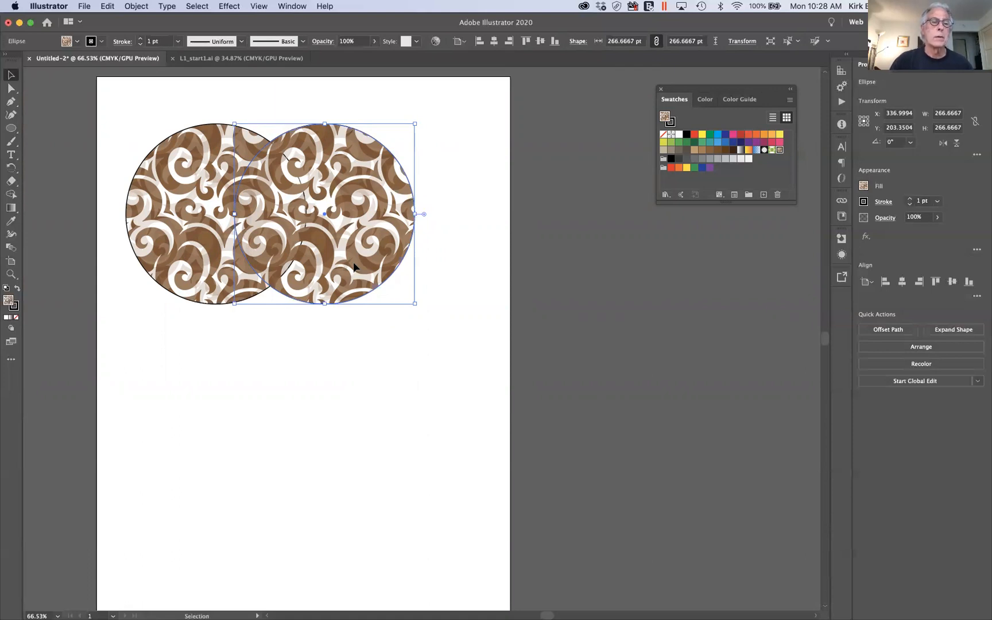
mouse_move(360, 156)
left_mouse_down()
mouse_move(367, 167)
mouse_move(356, 159)
left_mouse_up()
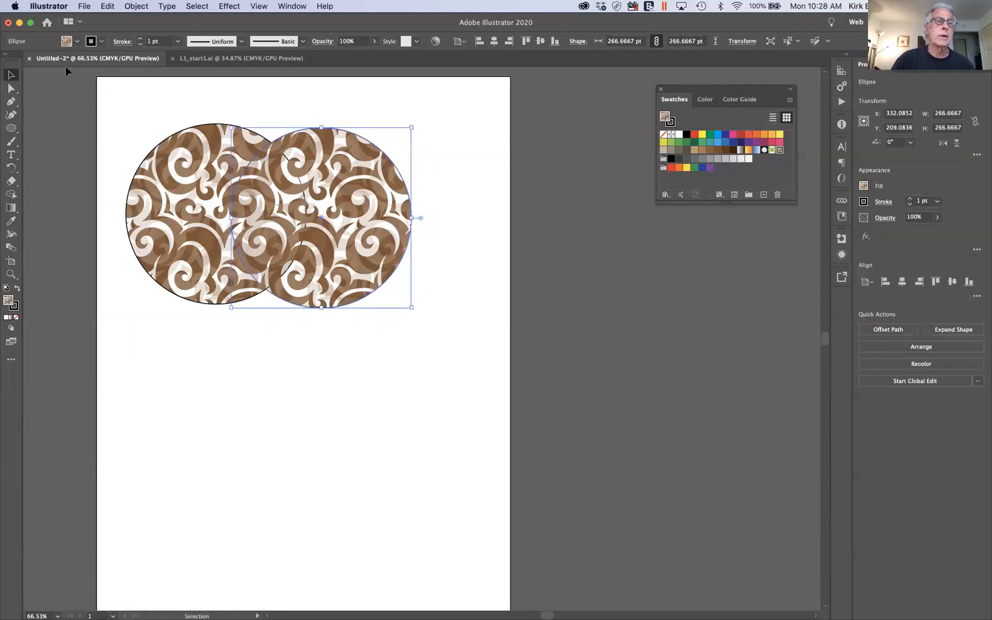
Rasterize the copied circle using the CMYK color model, Screen (72 ppi) resolution and a white background.
left_click(132, 6)
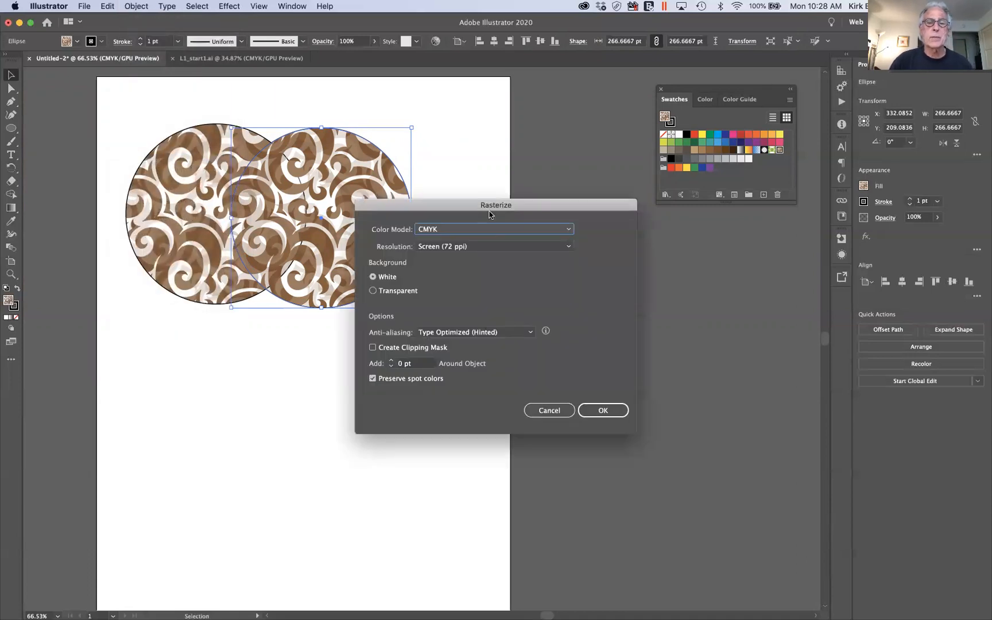
left_click_drag(486, 205, 374, 116)
left_click(366, 157)
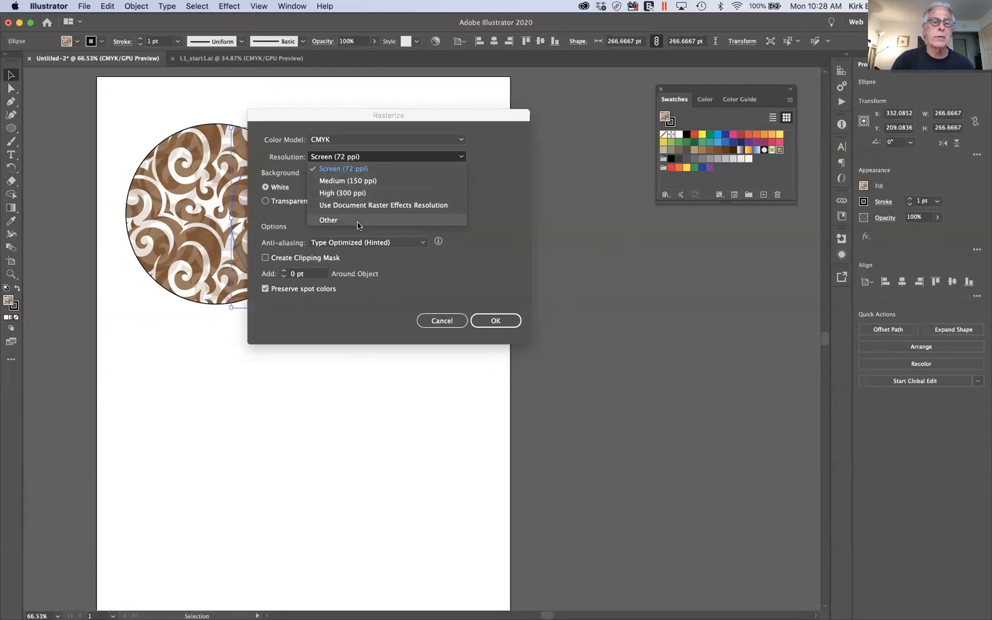
left_click(370, 159)
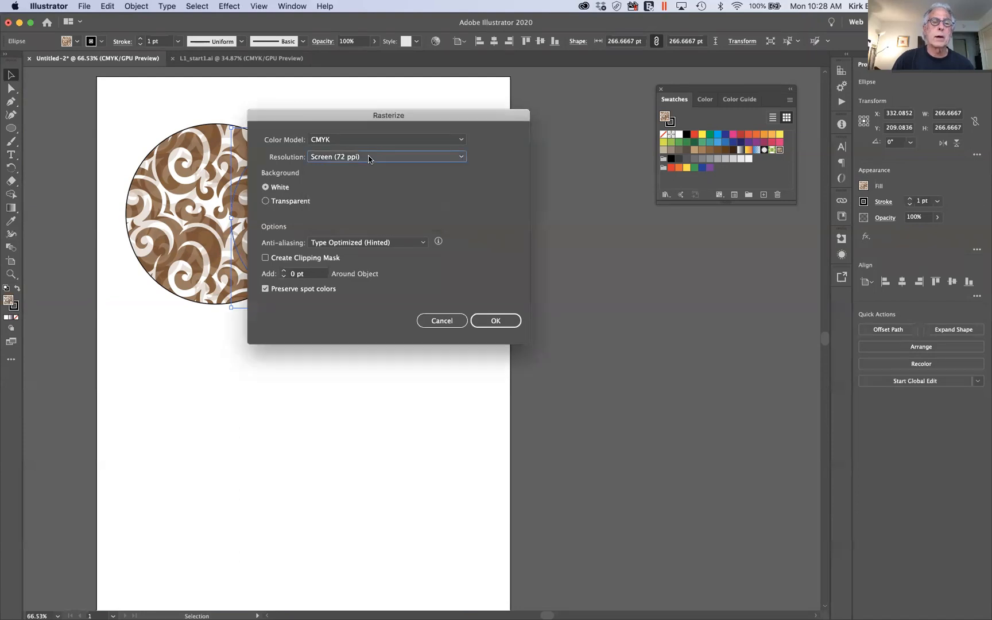
left_click(503, 320)
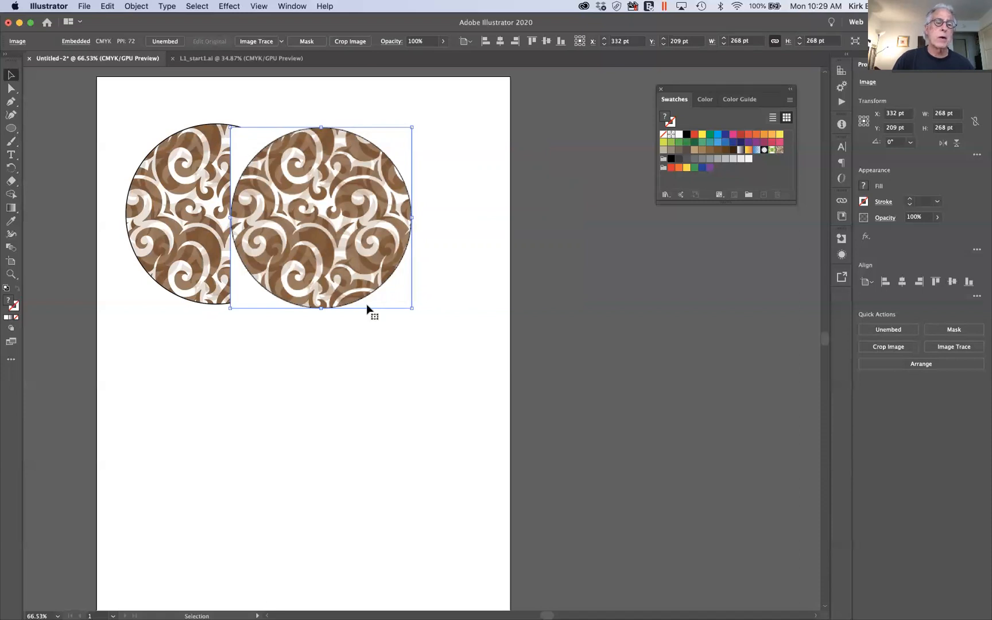
Compare the rasterized copy's edges with the original vector circle at up to about 309% magnification.
scroll(380, 216, "up", 3)
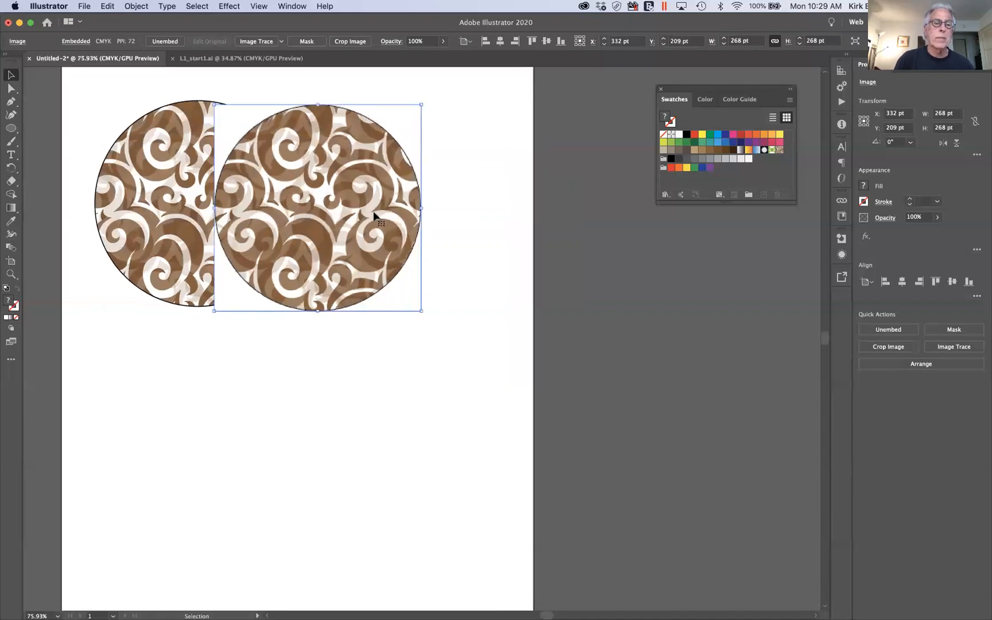
scroll(416, 121, "up", 8)
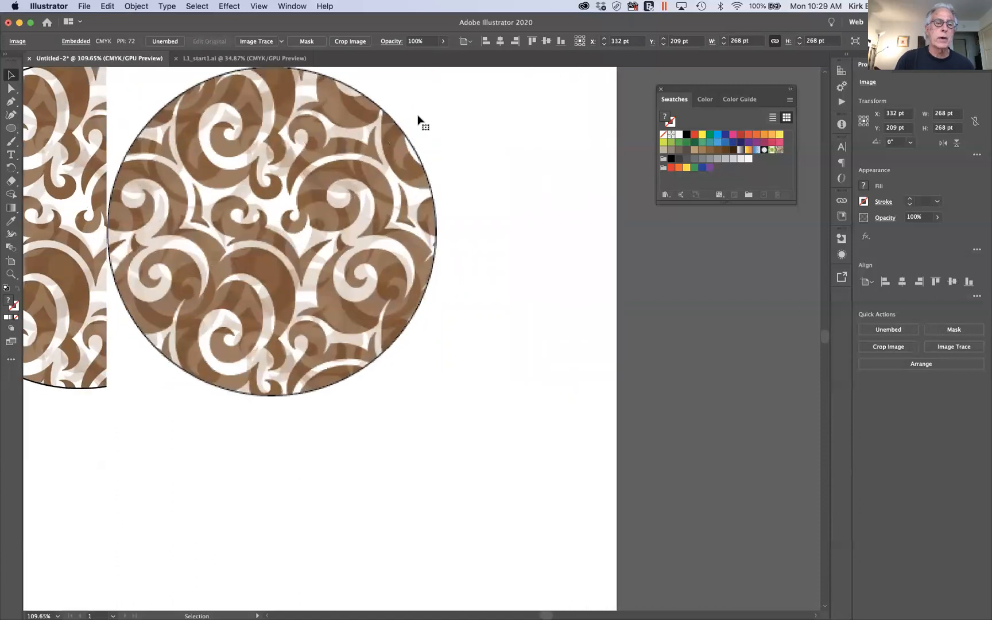
scroll(418, 121, "left", 10)
scroll(418, 120, "down", 3)
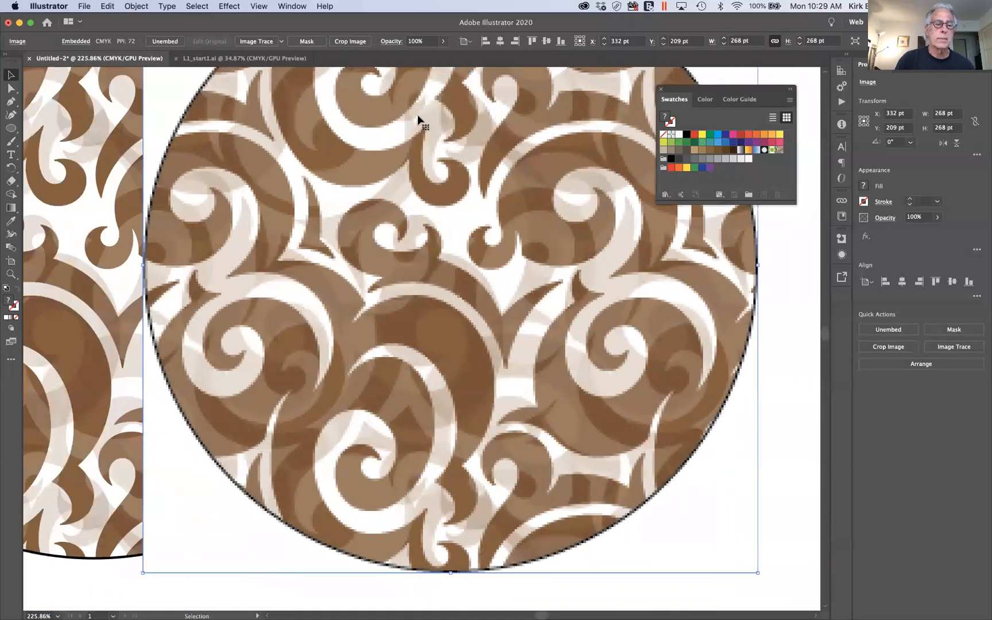
scroll(417, 121, "left", 8)
scroll(417, 121, "up", 3)
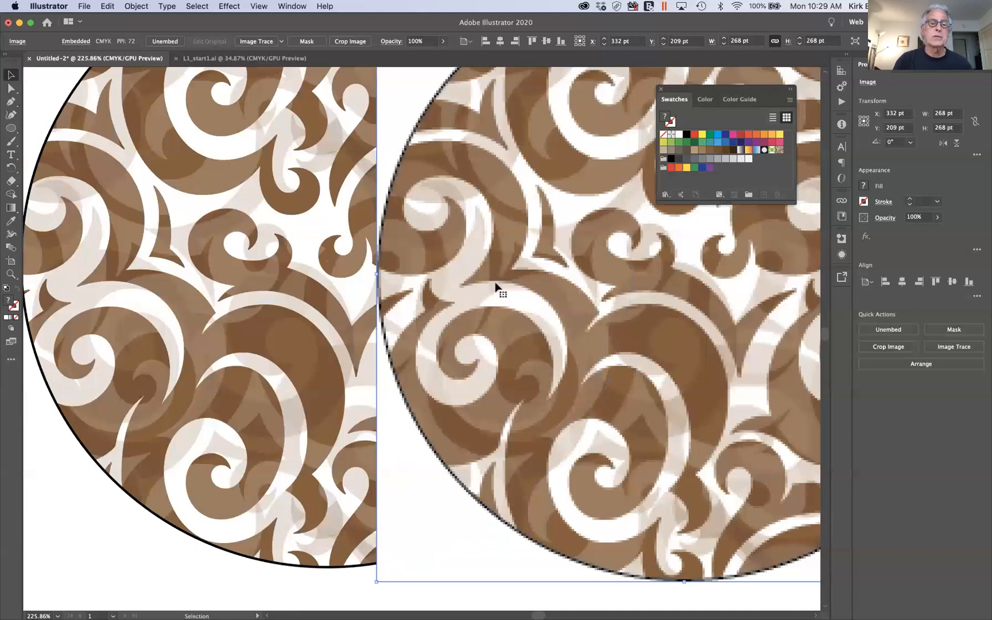
scroll(495, 283, "up", 2)
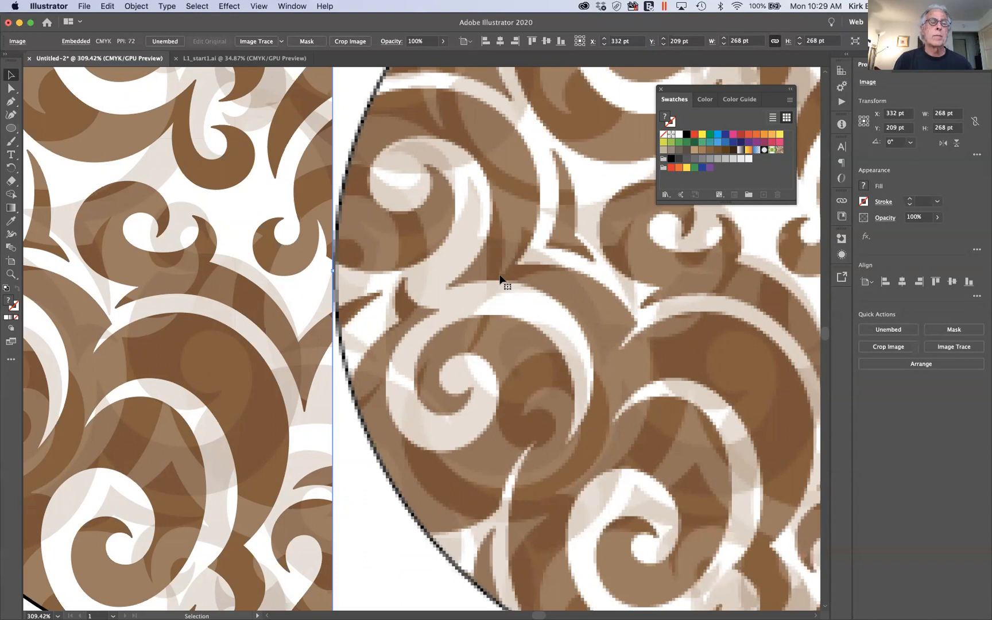
scroll(500, 280, "down", 10)
scroll(499, 279, "right", 4)
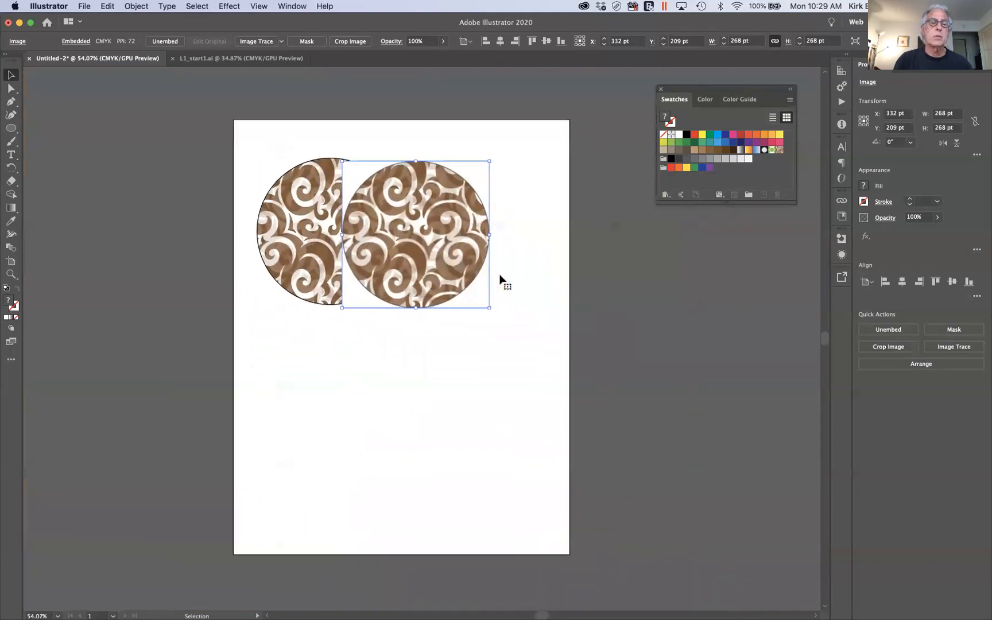
scroll(500, 280, "right", 2)
scroll(500, 280, "down", 1)
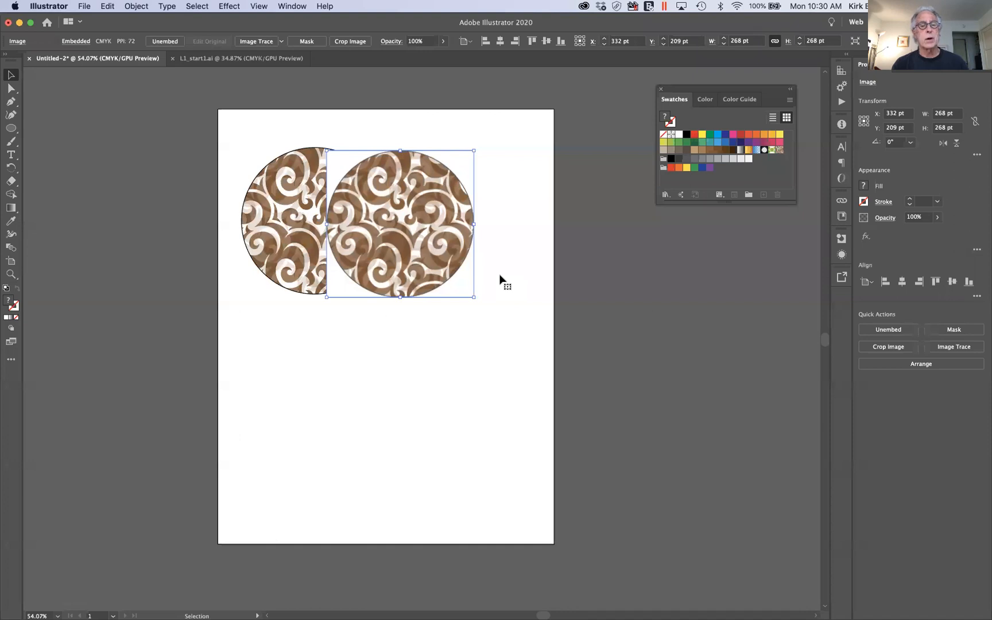
Deselect the rasterized circle and inspect the pixels along its lower edge at about 262% magnification.
left_click(500, 279)
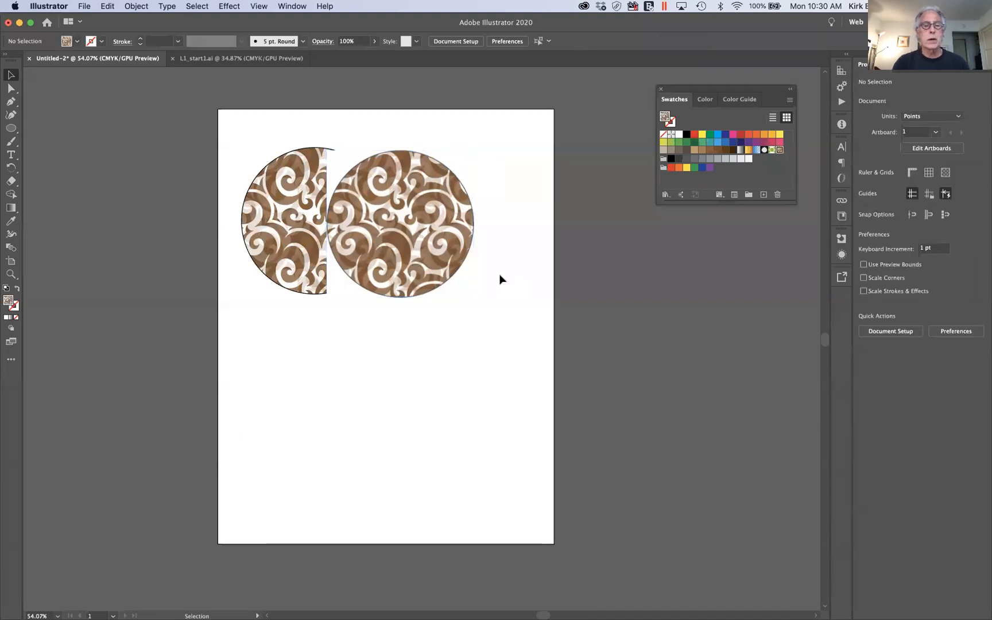
scroll(500, 276, "up", 5)
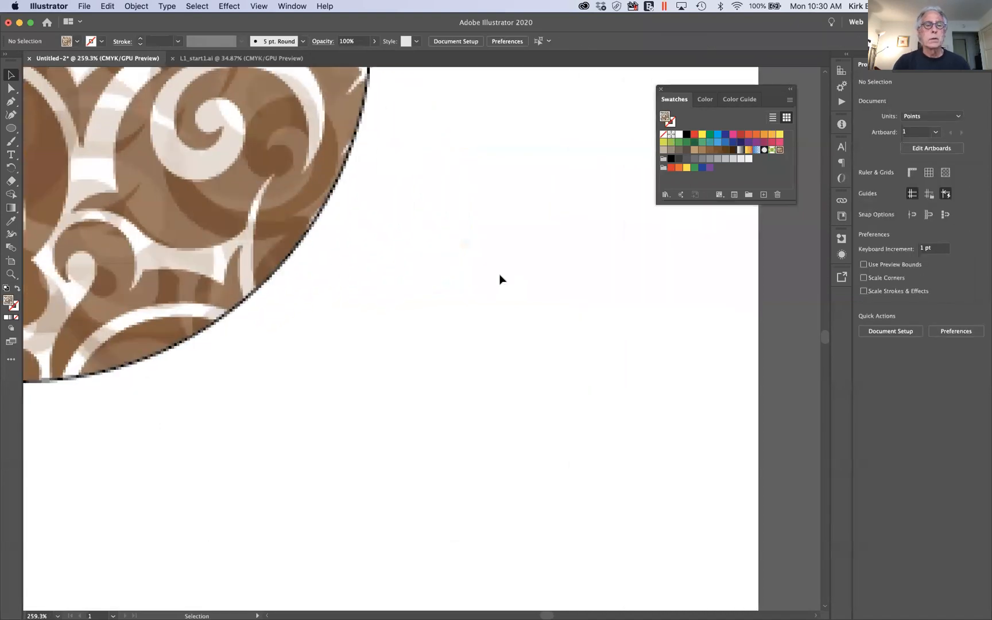
scroll(499, 276, "left", 10)
scroll(499, 276, "up", 3)
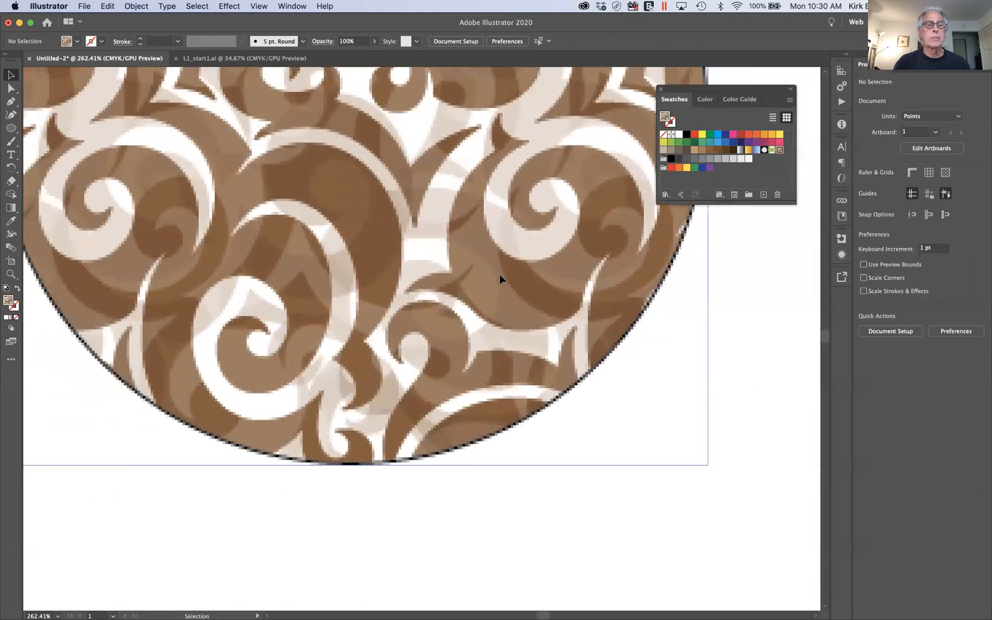
scroll(500, 279, "left", 2)
scroll(500, 279, "up", 1)
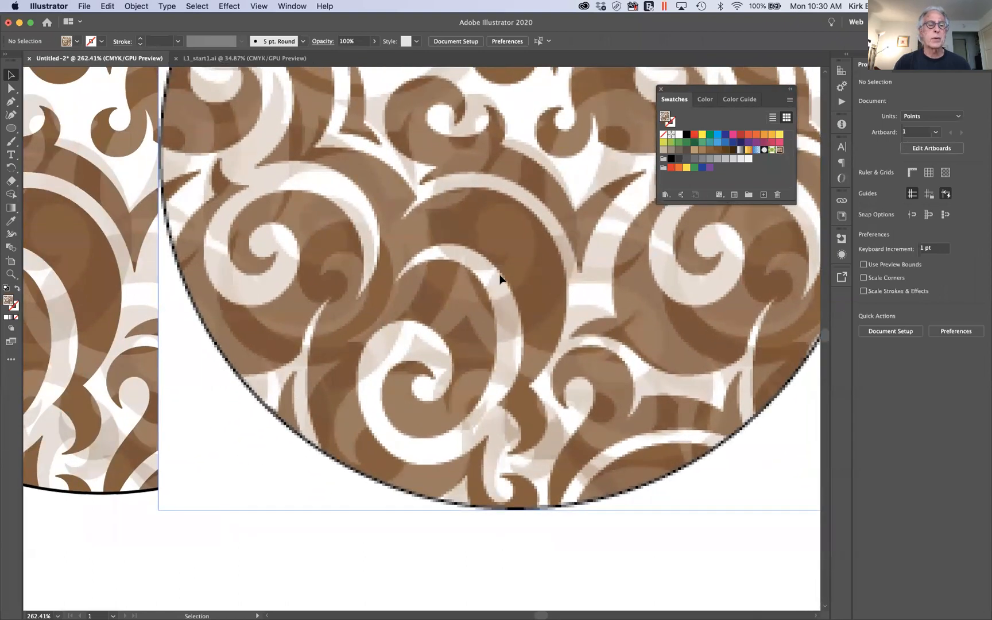
Zoom out to see both circles on the whole page, and view the L1_start1.ai poster at about 32% magnification.
scroll(499, 279, "down", 5)
scroll(501, 279, "right", 4)
scroll(501, 279, "down", 2)
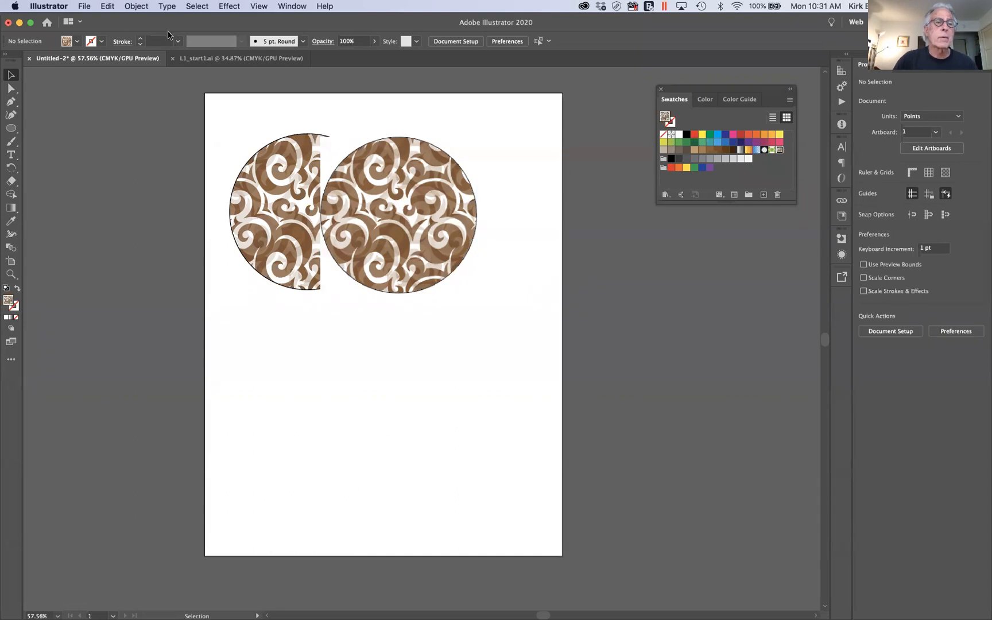
left_click(204, 59)
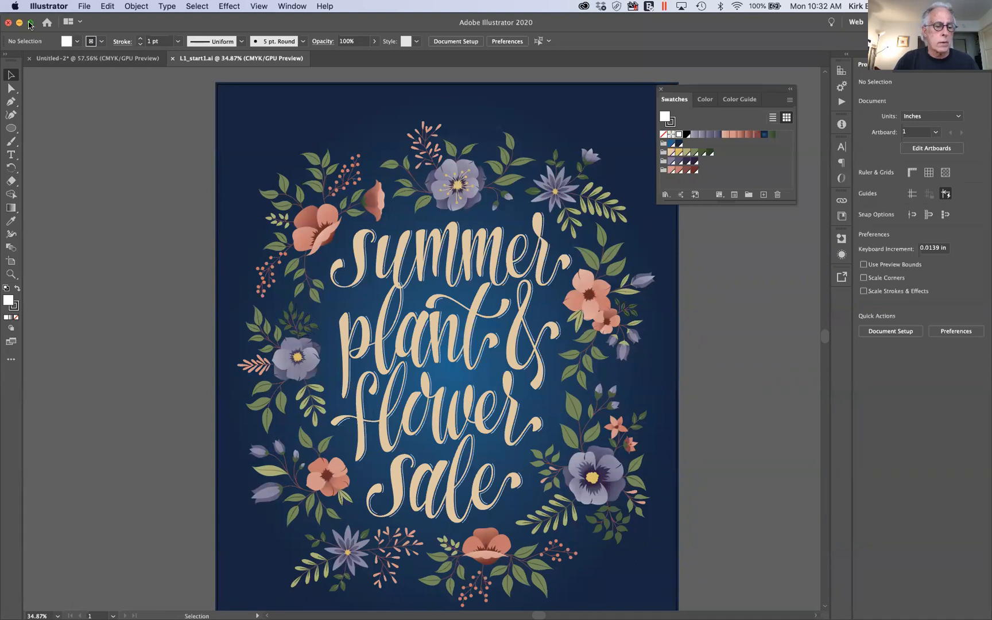
mouse_move(848, 613)
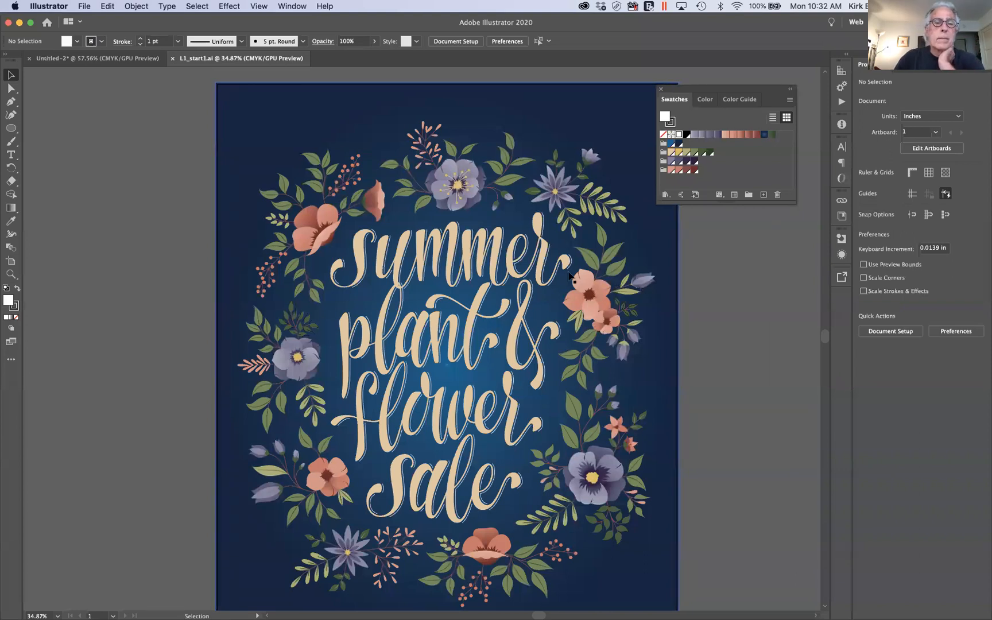
scroll(568, 278, "down", 5)
scroll(566, 281, "up", 3)
scroll(565, 281, "up", 1)
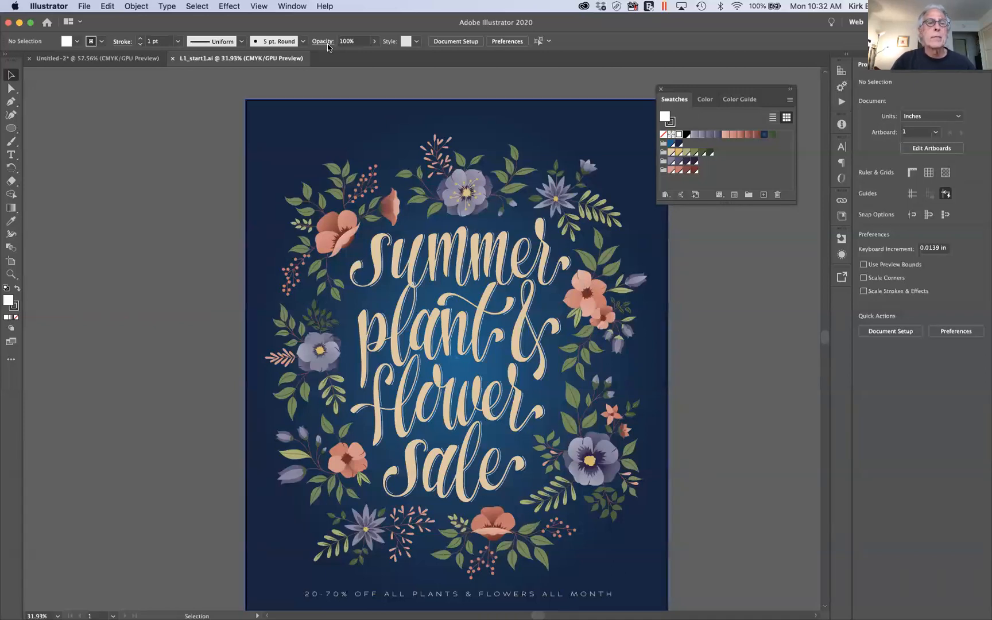
Toggle the poster between Outline and Preview display several times, ending in the full-color Preview.
left_click(262, 6)
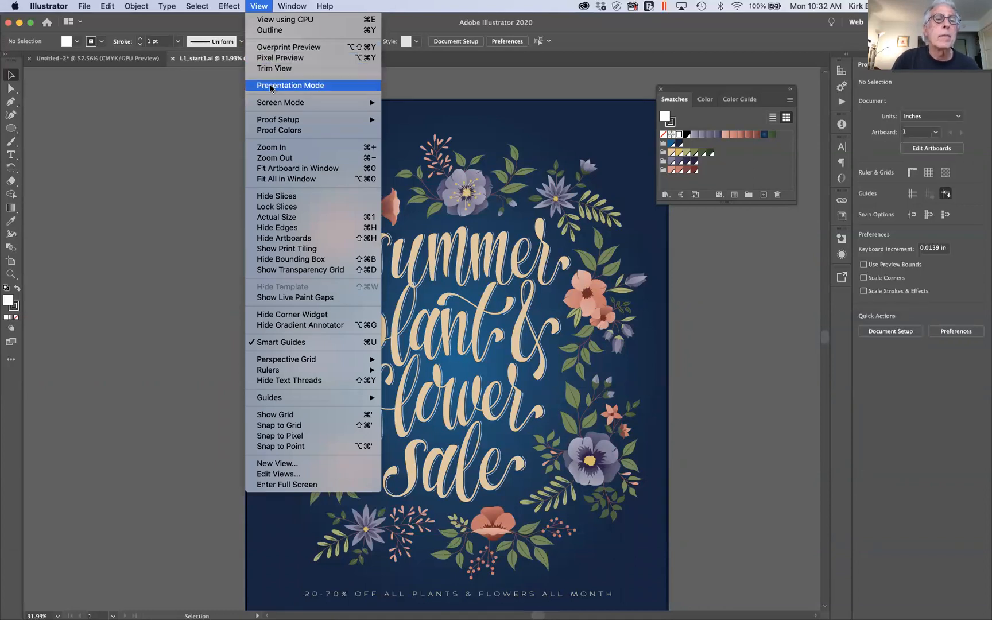
left_click(270, 31)
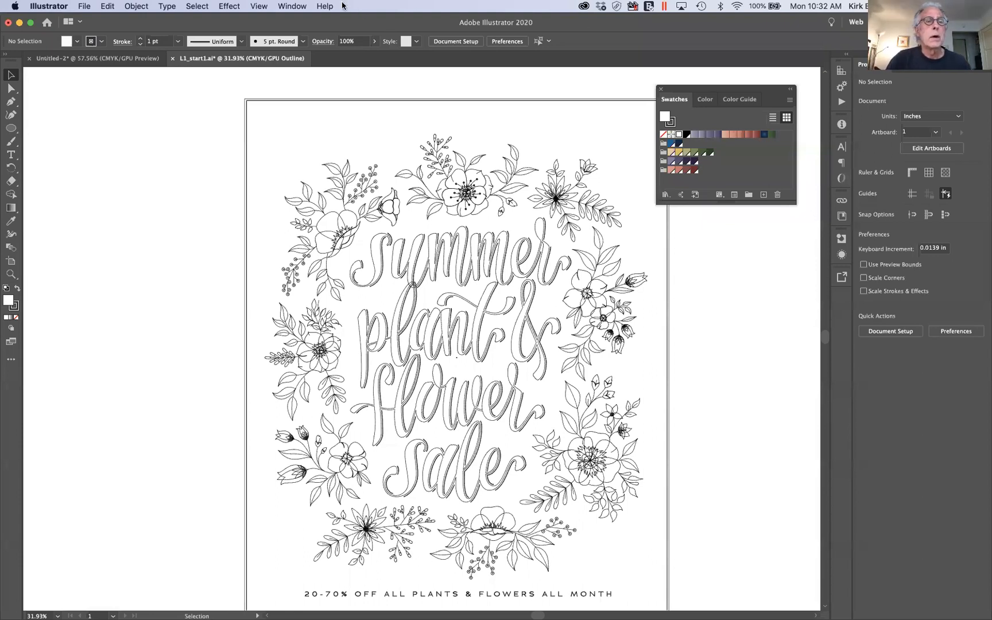
left_click(256, 6)
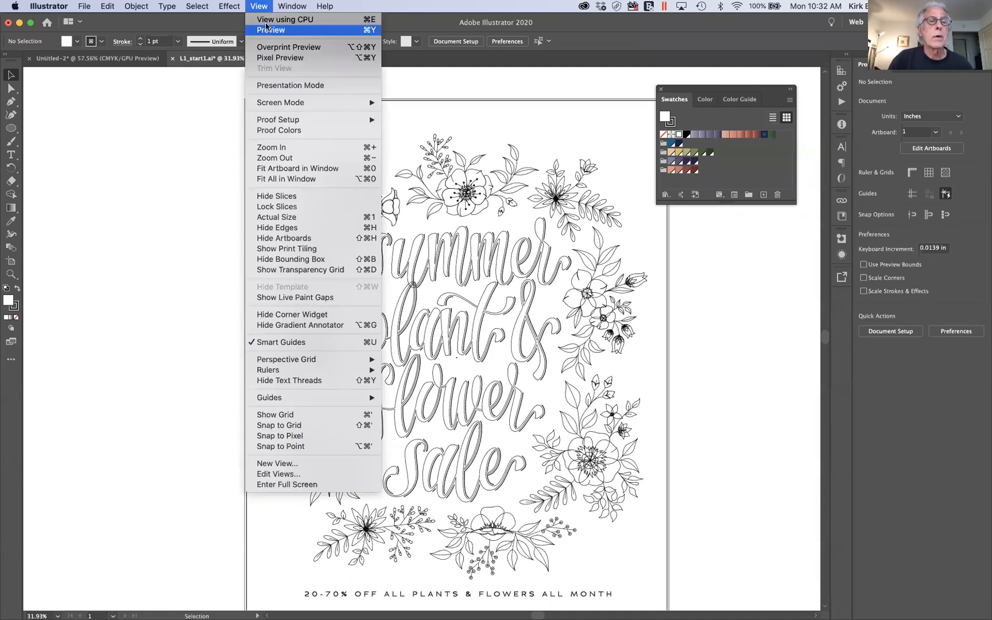
left_click(267, 31)
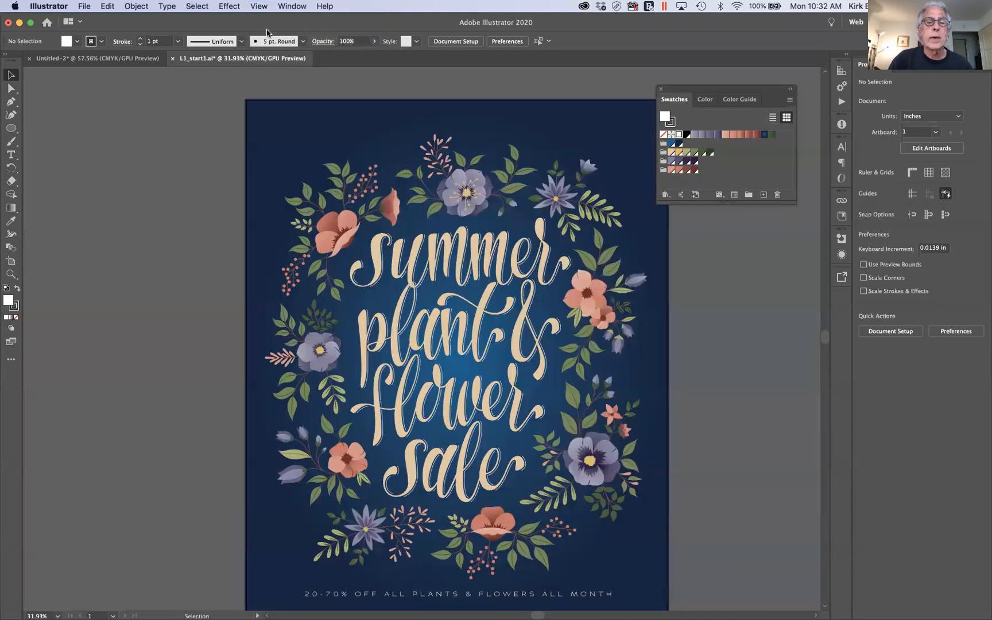
key("super+y")
key("super+y")
key("super+y")
key("super+y")
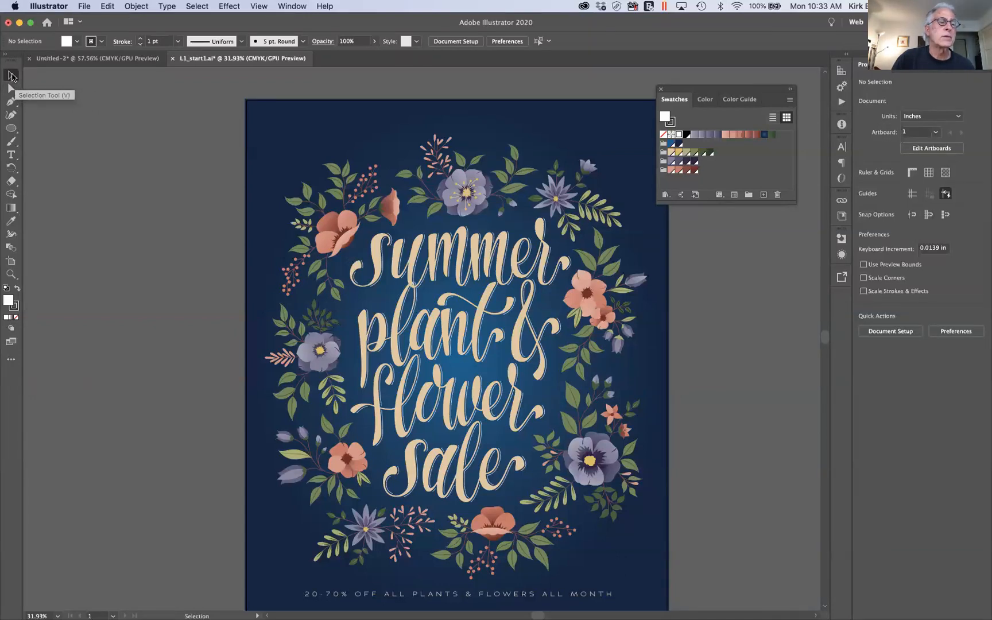
In the Untitled-2 document, move the rasterized circle to the page's lower half and the vector circle to about X 265 pt, Y 187 pt.
left_click(119, 59)
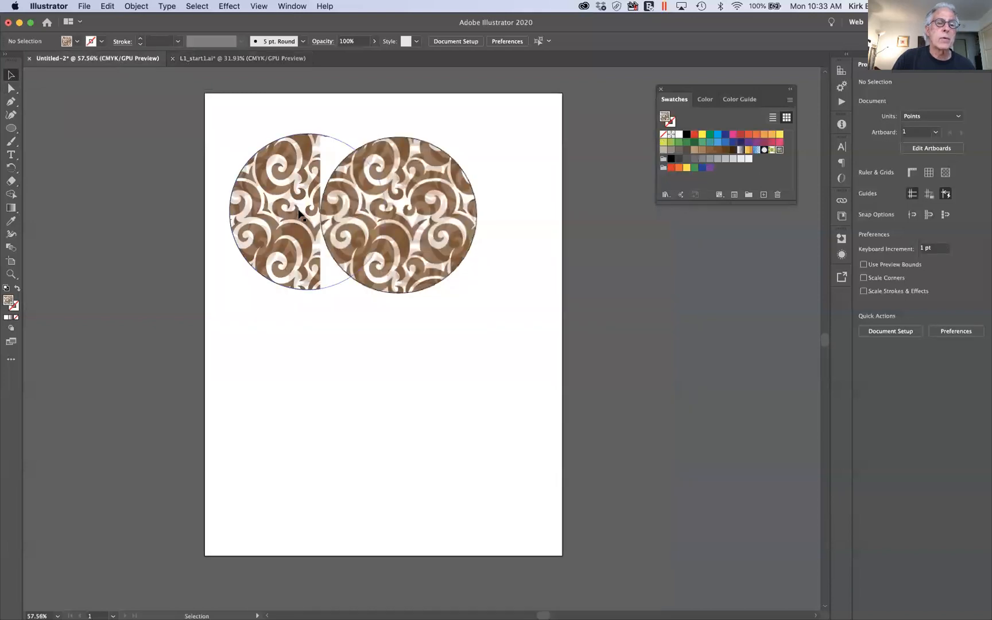
left_click_drag(398, 238, 397, 425)
left_click_drag(313, 241, 398, 218)
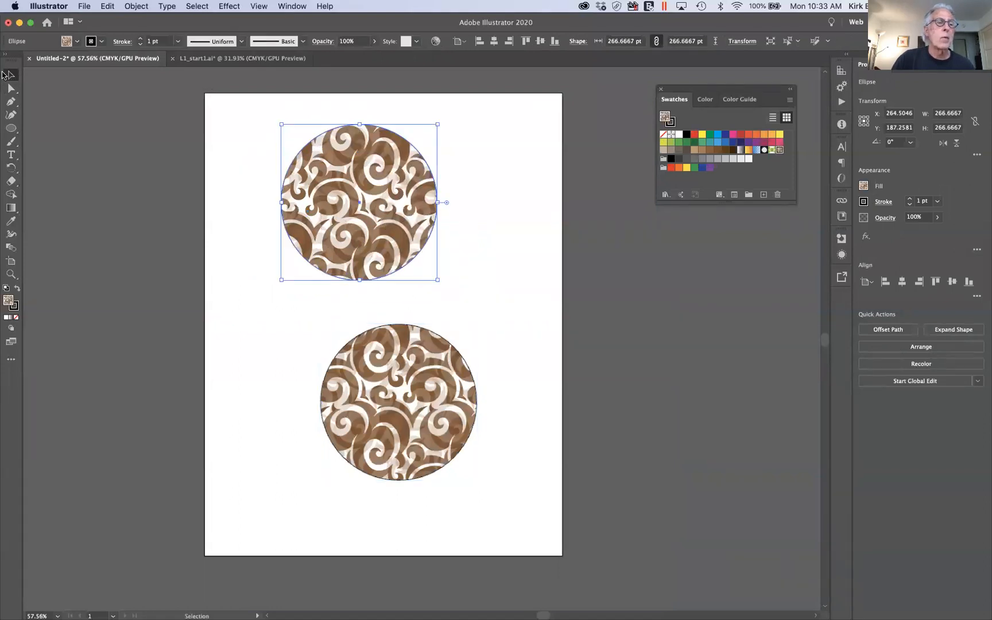
left_click(214, 197)
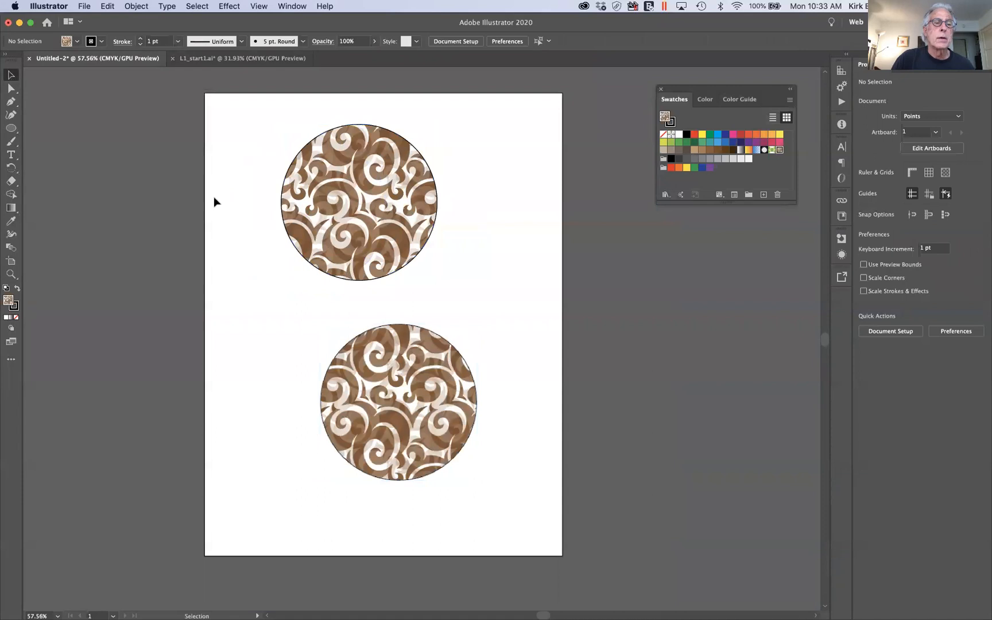
Move the whole vector circle around with the Selection tool, leaving it at about X 313 pt, Y 177 pt.
left_click(16, 153)
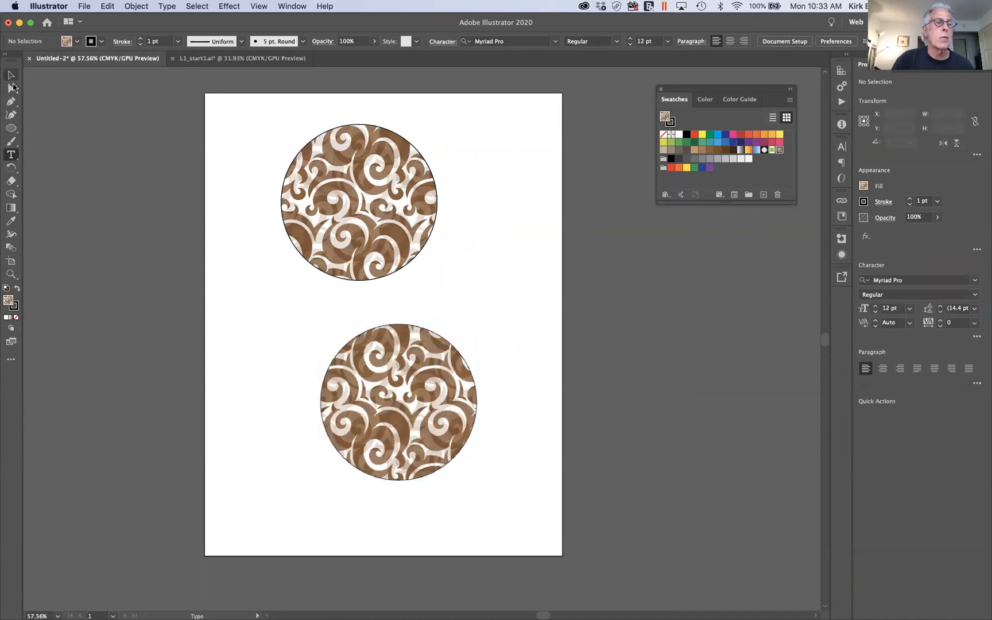
left_click(10, 74)
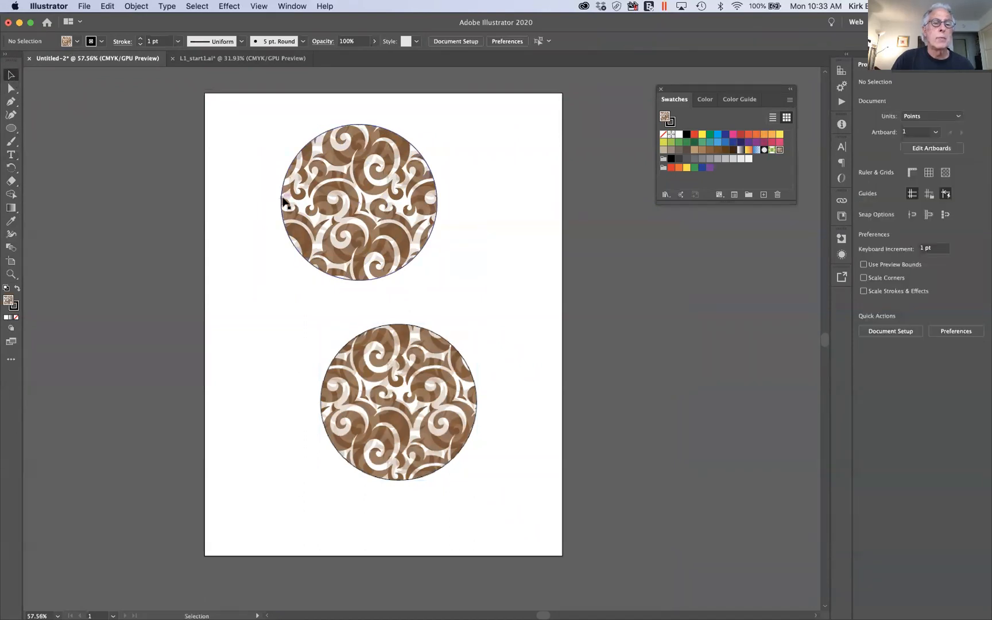
left_click_drag(375, 216, 336, 212)
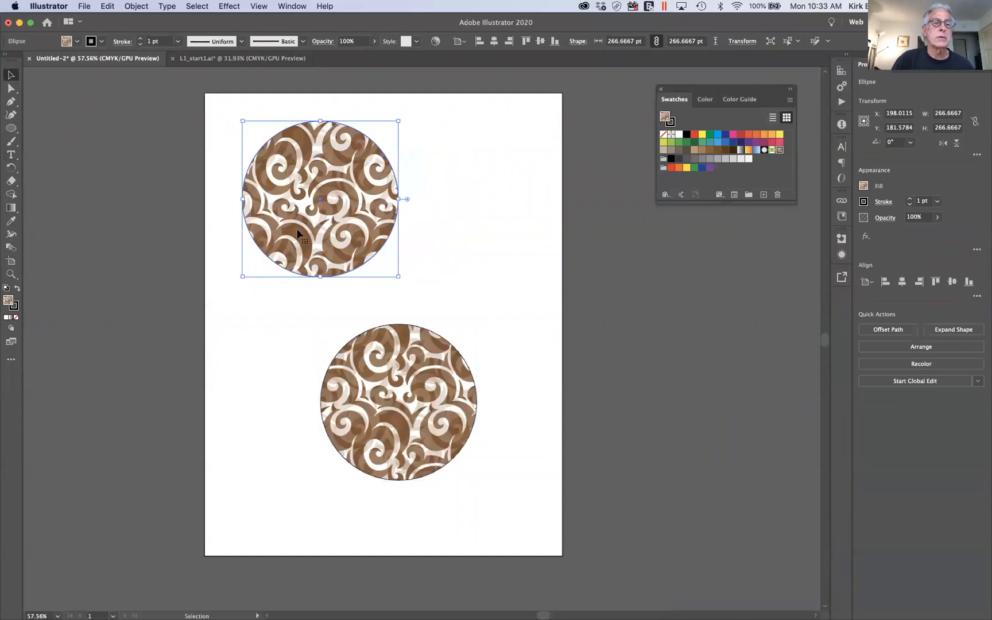
left_click_drag(310, 230, 465, 177)
left_click_drag(426, 240, 358, 234)
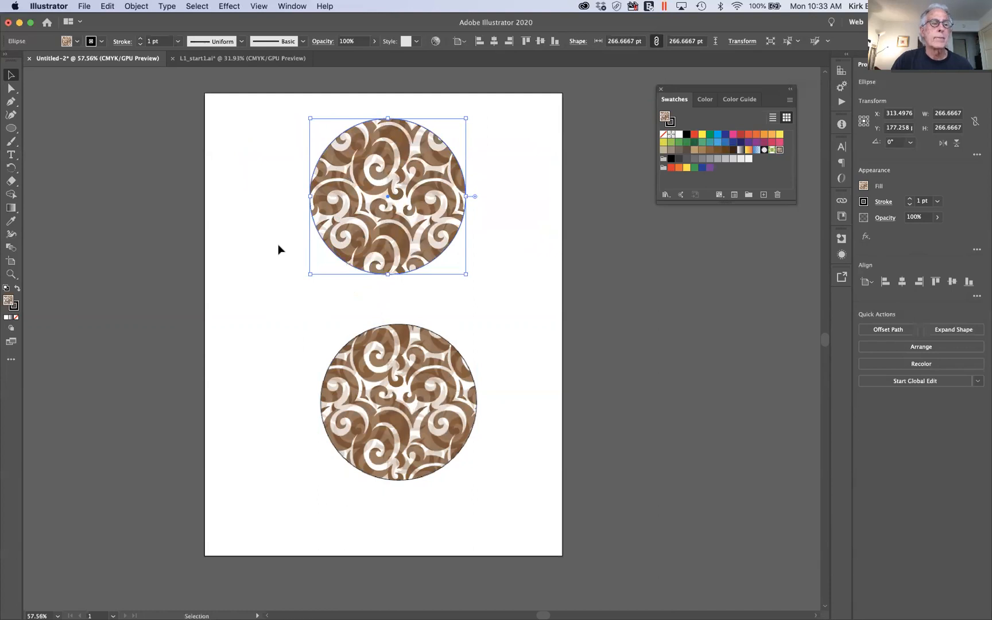
With the Direct Selection tool, stretch the vector circle's right anchor point outward until the shape is about 361 pt wide.
left_click(12, 90)
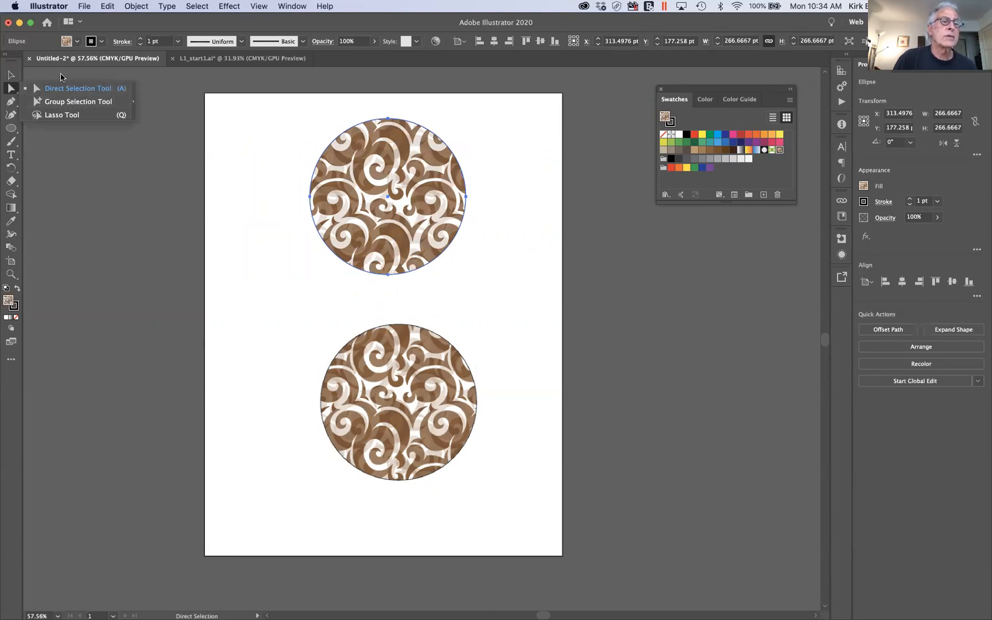
left_click(60, 91)
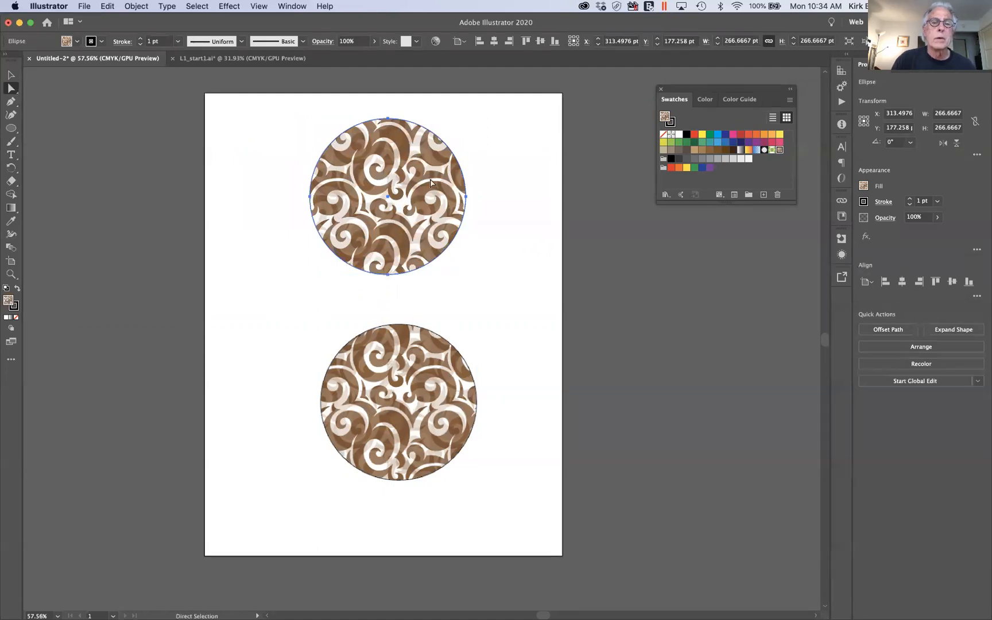
left_click(388, 119)
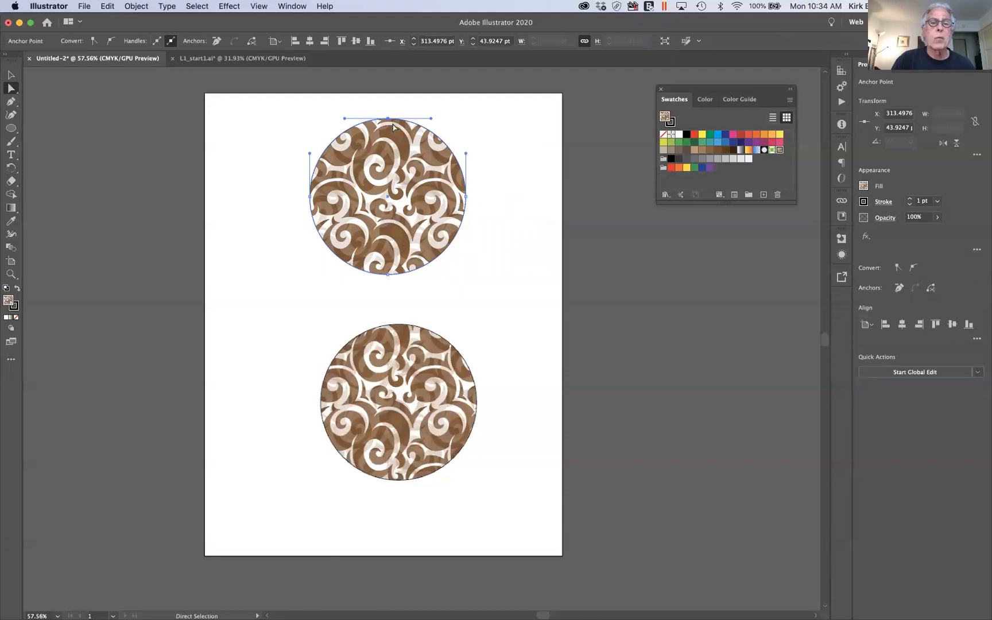
left_click(466, 197)
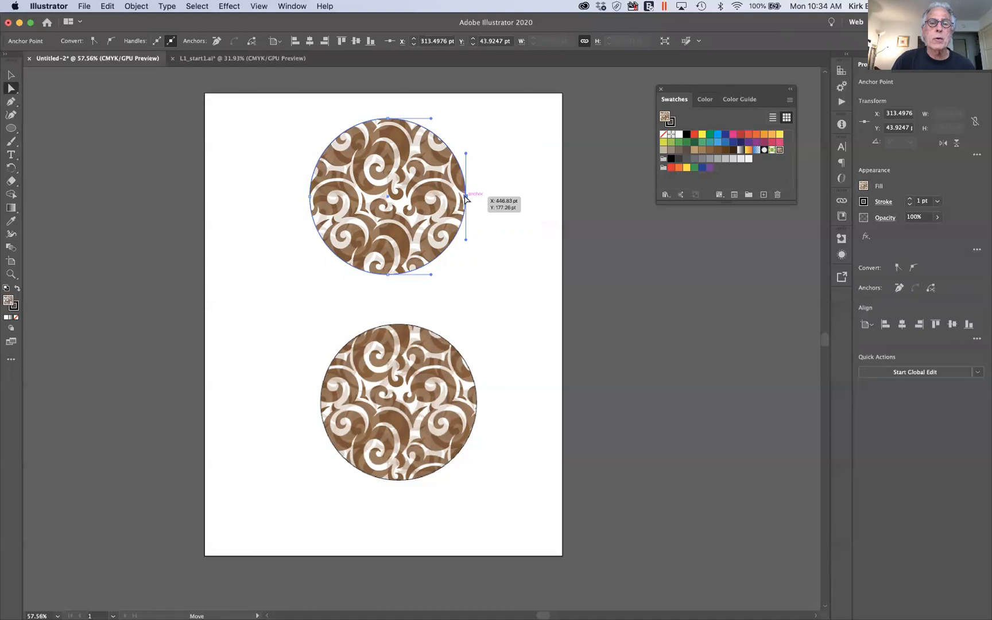
left_click_drag(466, 197, 521, 196)
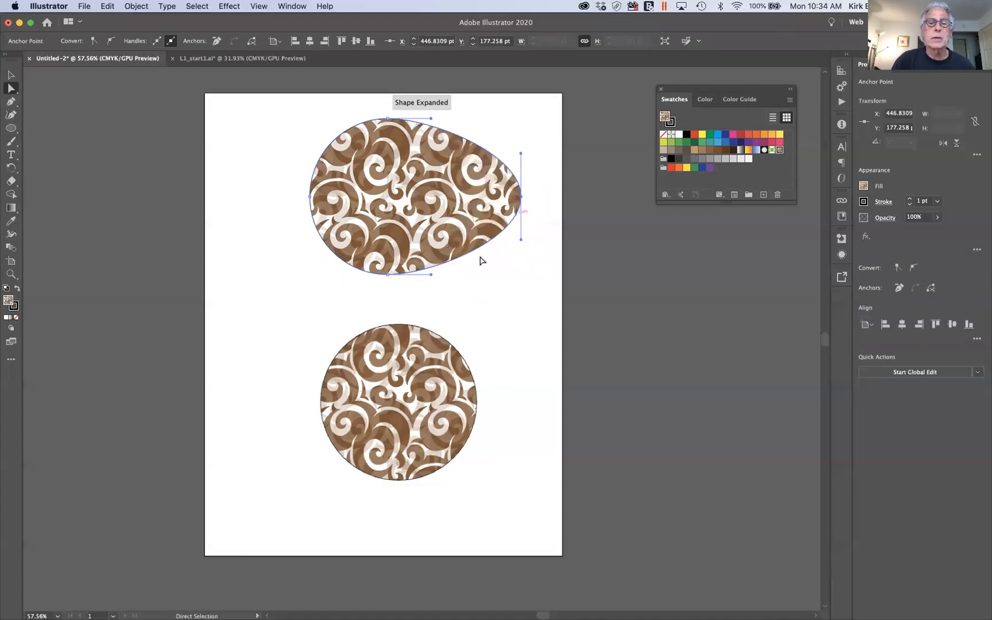
Bend the shape's bottom curve by its direction handle, move that anchor to about X 328 pt, Y 189 pt, and reposition the shape.
left_click(389, 275)
left_click_drag(389, 275, 406, 294)
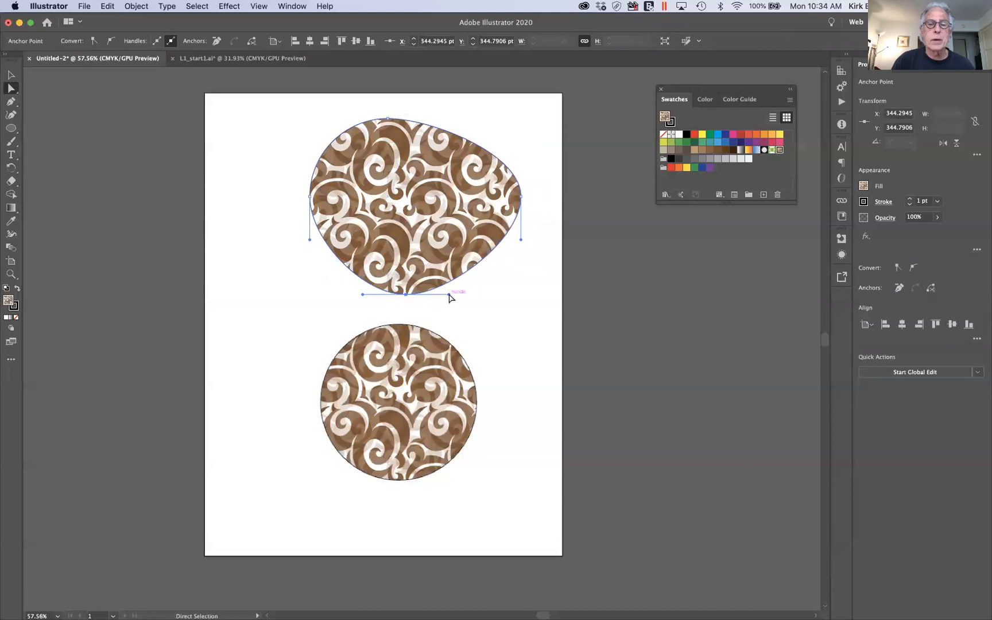
left_click_drag(440, 243, 436, 227)
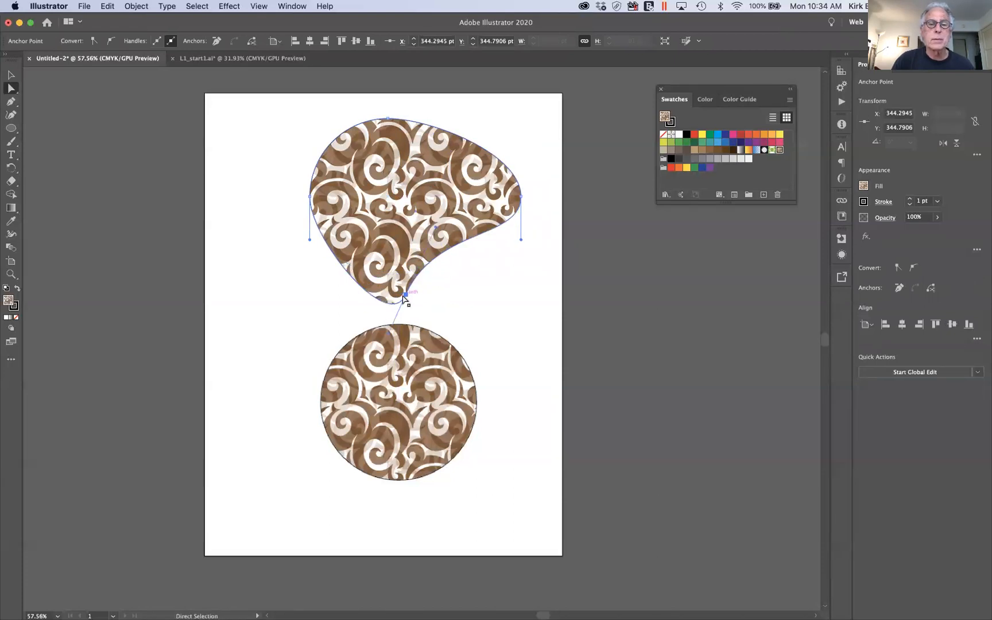
left_click_drag(405, 296, 396, 203)
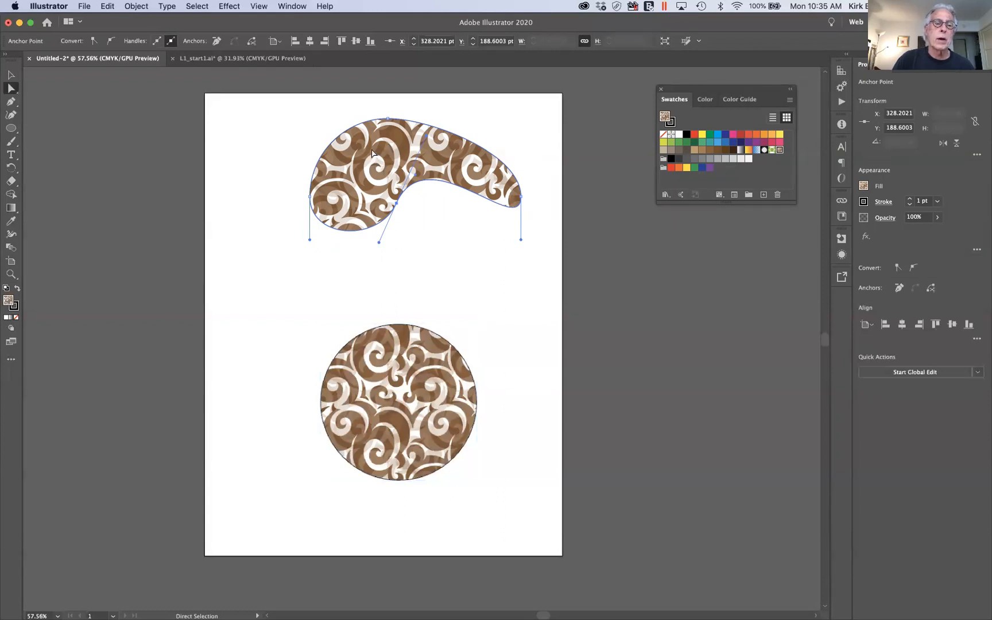
left_click_drag(372, 152, 337, 181)
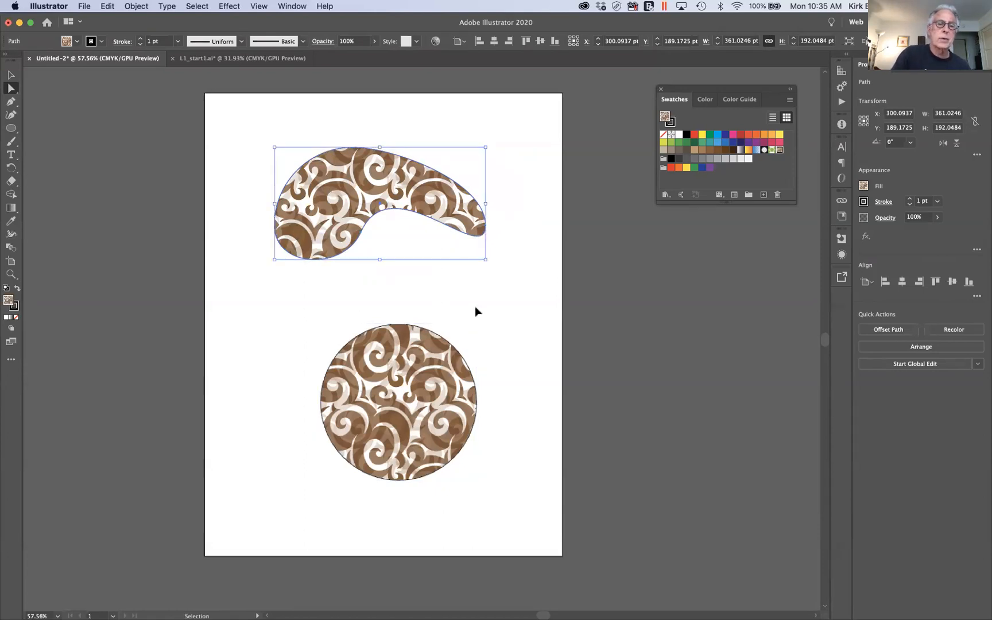
Undo the shape's move and all its anchor point edits back to the original circle.
key("super+z")
key("super+z")
key("super+z")
key("super+z")
key("super+z")
key("super+z")
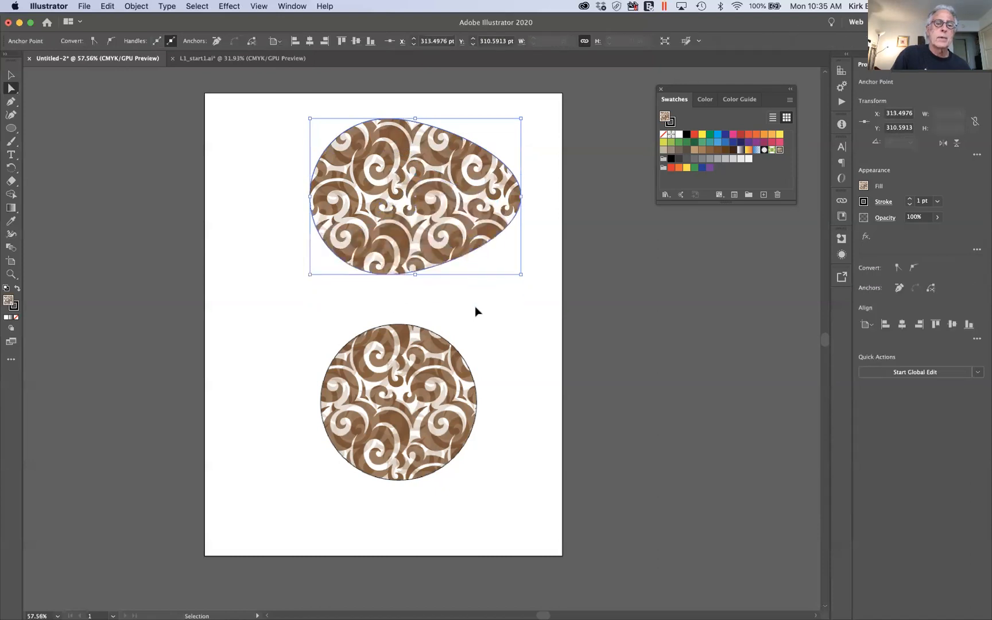
key("super+z")
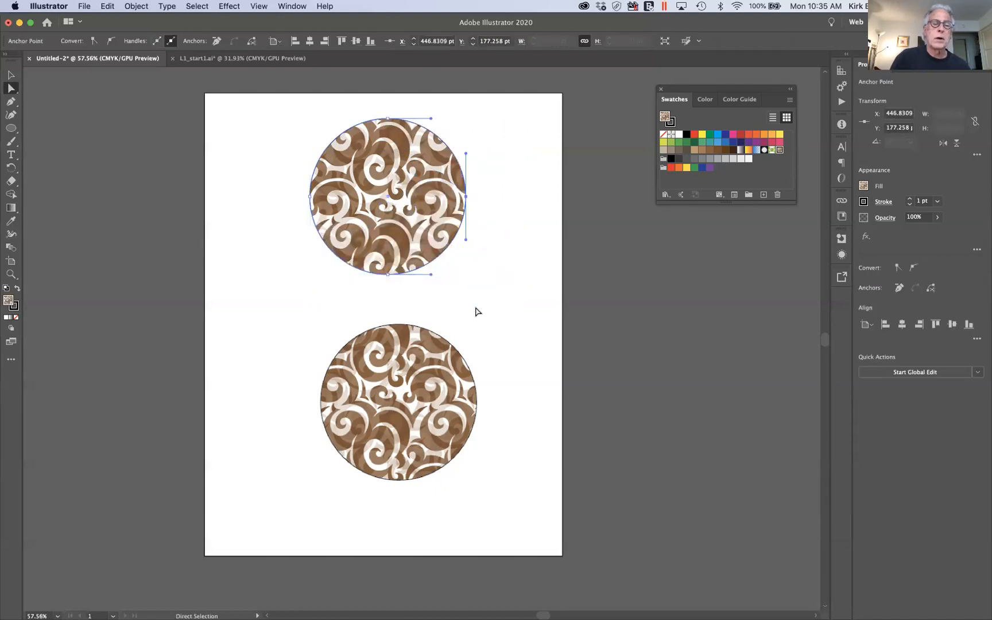
Shift the upper vector circle toward the page's left edge and duplicate it, centering the overlapping copy at about X 395 pt, Y 161 pt.
left_click(292, 258)
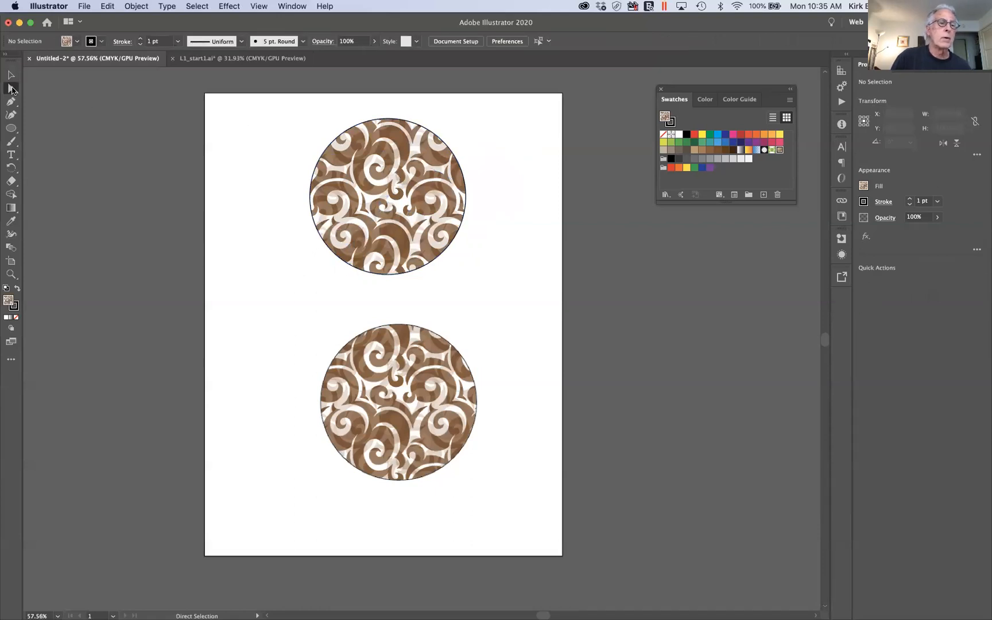
left_click(11, 89)
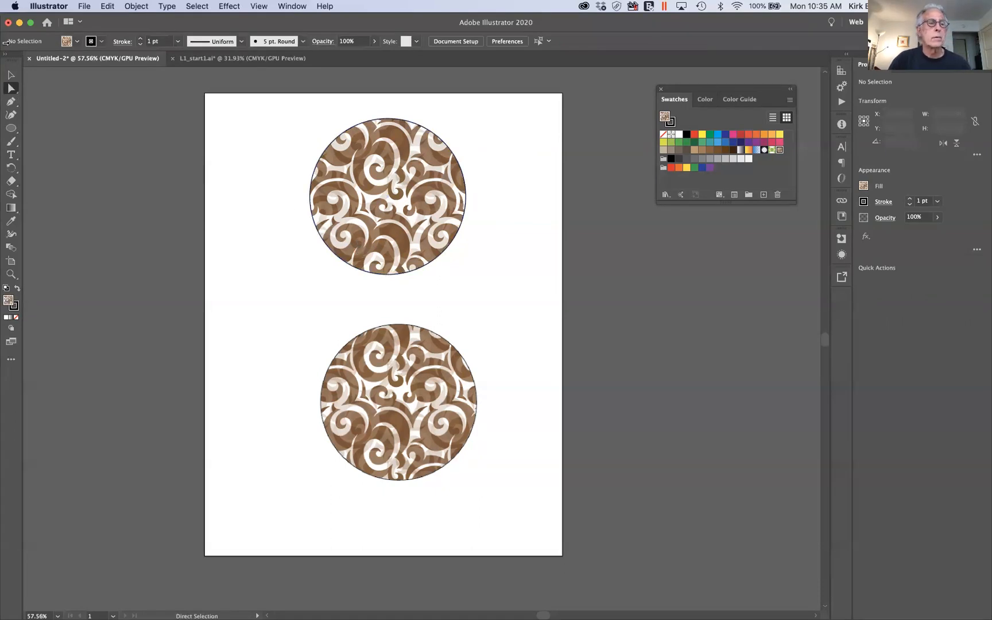
left_click(9, 75)
left_click_drag(333, 236, 421, 241)
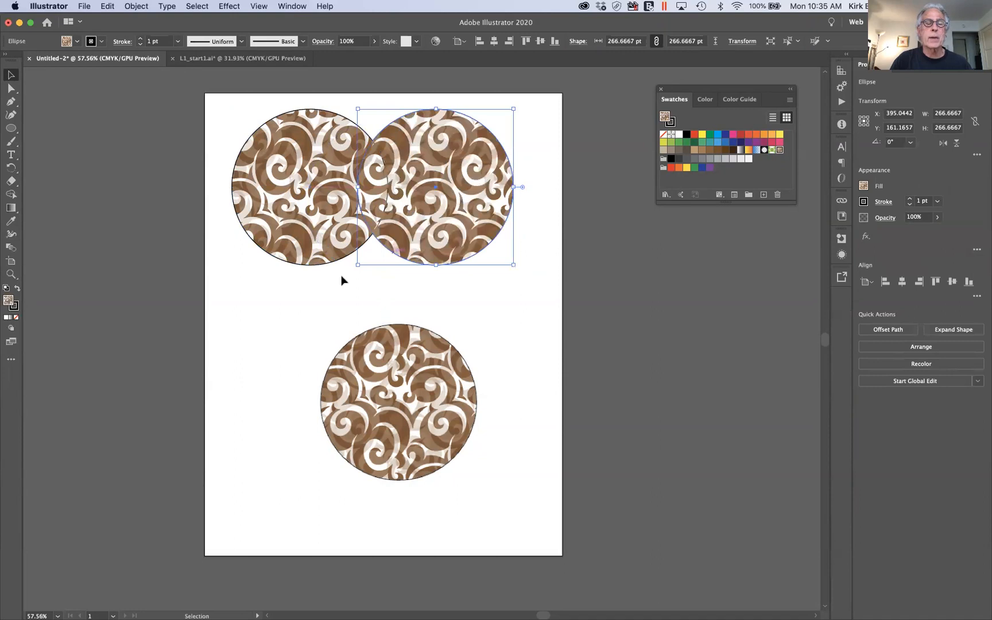
left_click(337, 290)
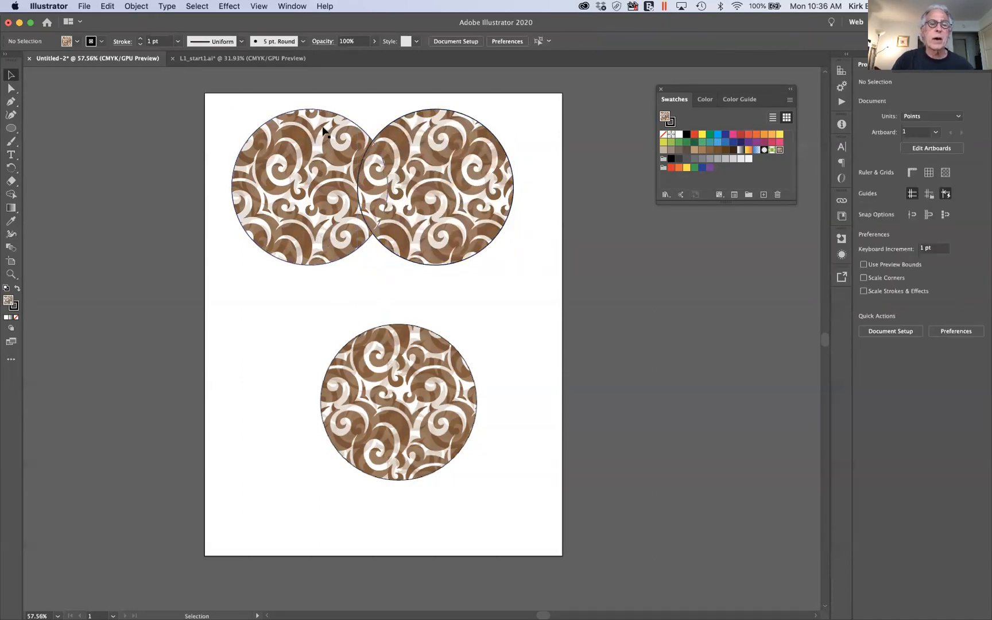
Select the two overlapping upper circles together and group them.
left_click_drag(308, 98, 495, 170)
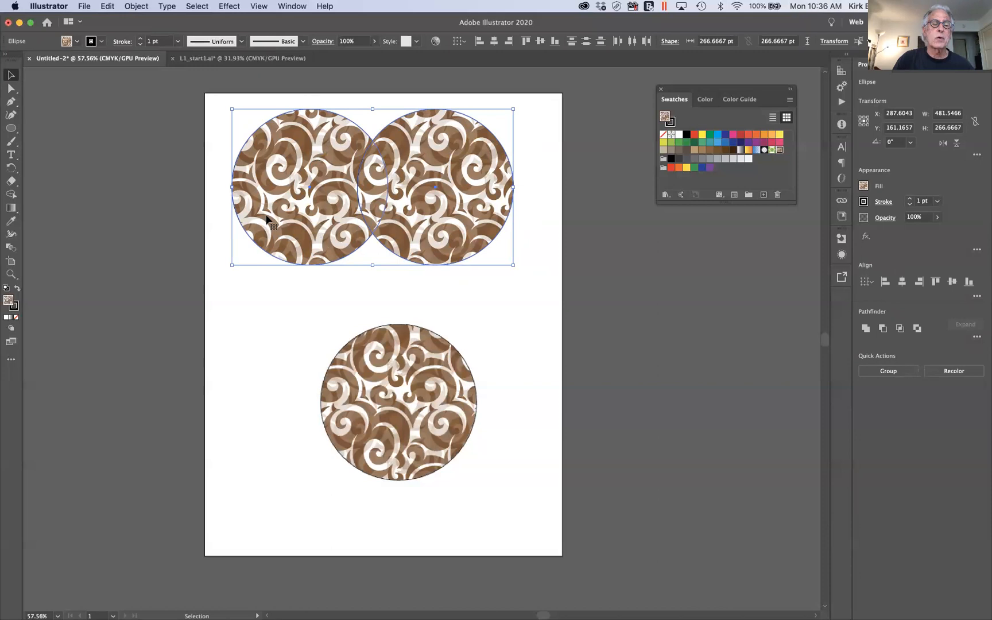
left_click(239, 282)
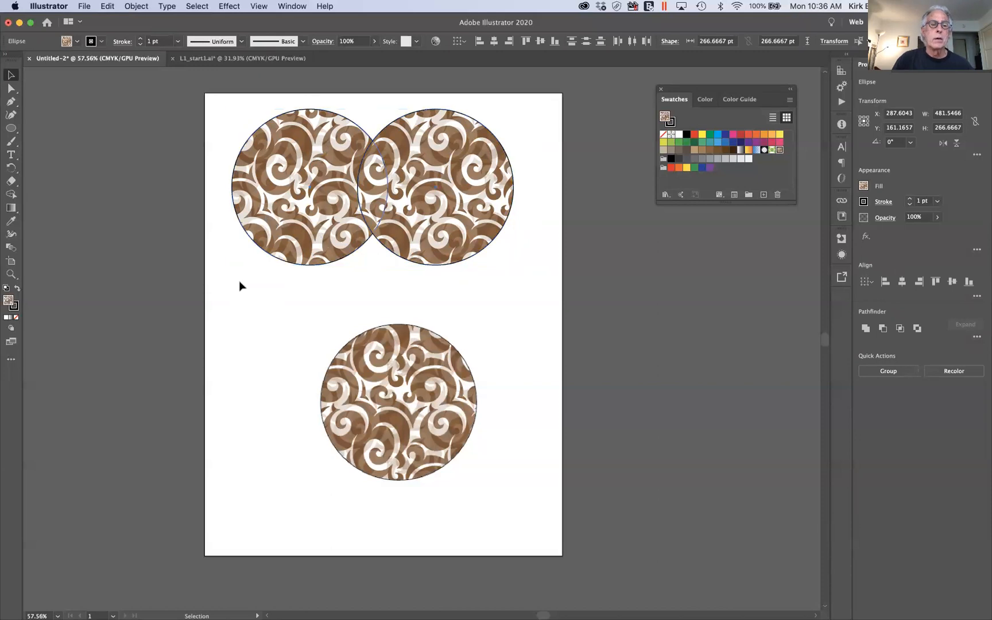
left_click(323, 193)
left_click(428, 214, "shift")
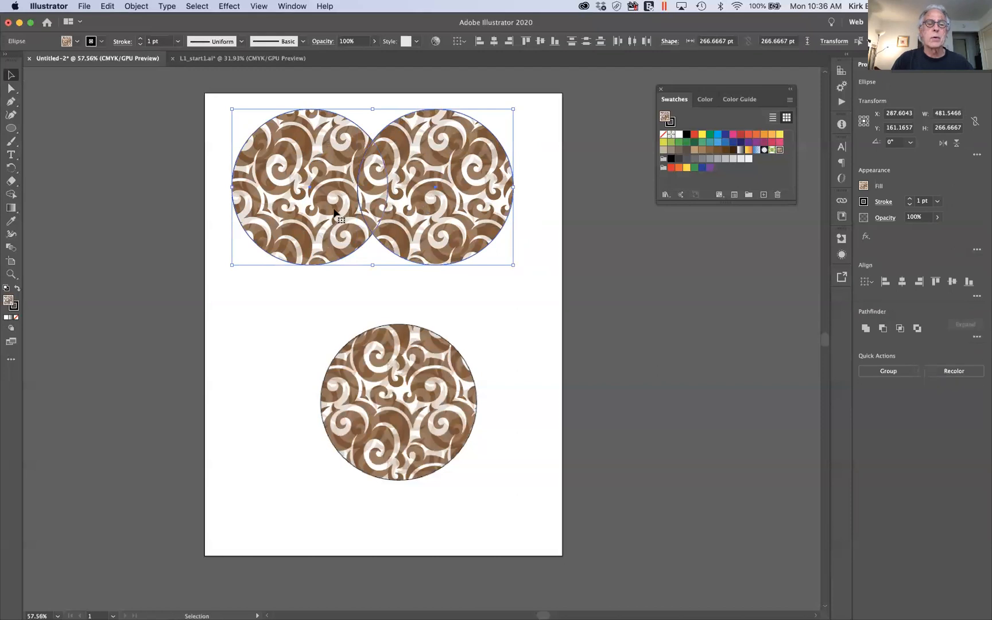
left_click(137, 6)
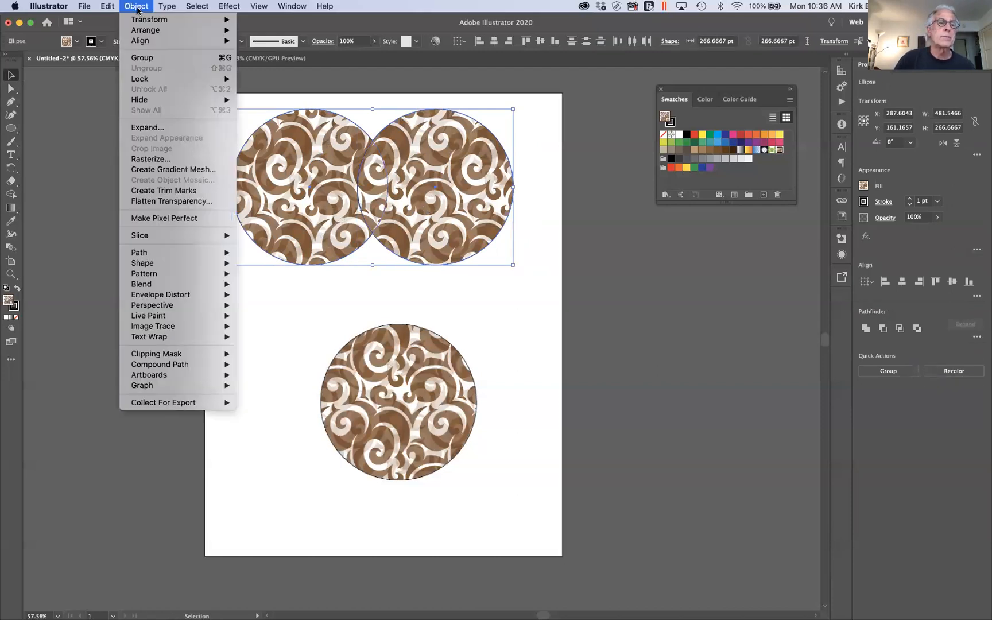
left_click(141, 58)
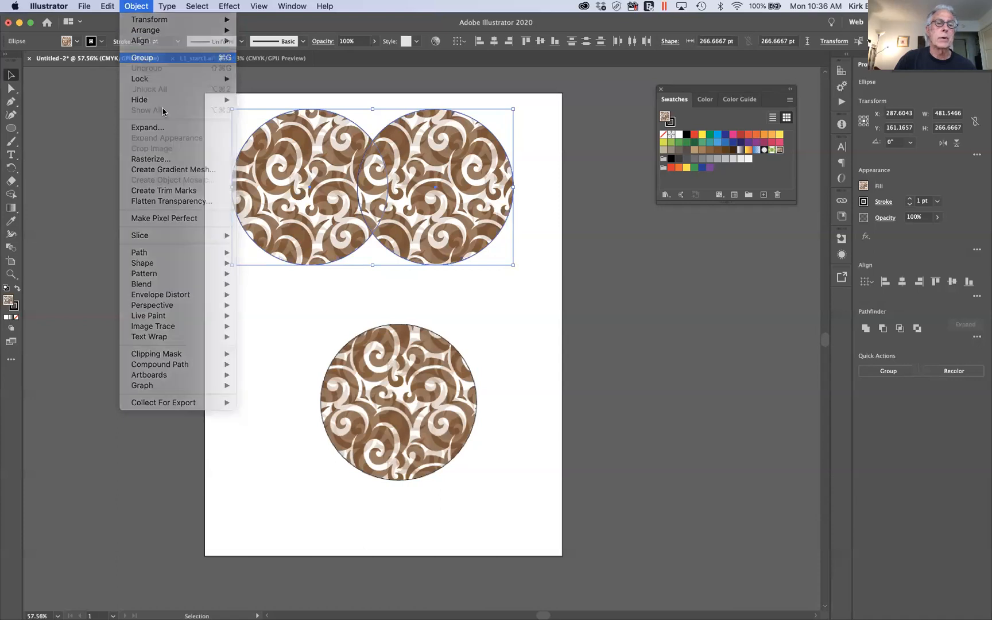
left_click(289, 306)
left_click(295, 266)
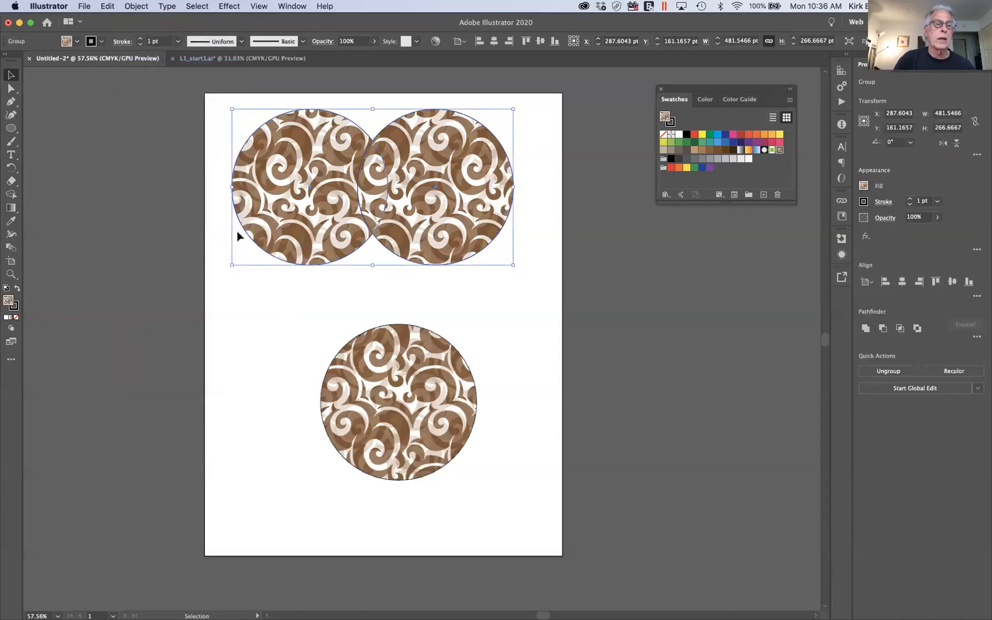
With the Group Selection tool, pick individual circles within the group and move the right one sideways until it clears its neighbour.
left_click(11, 87)
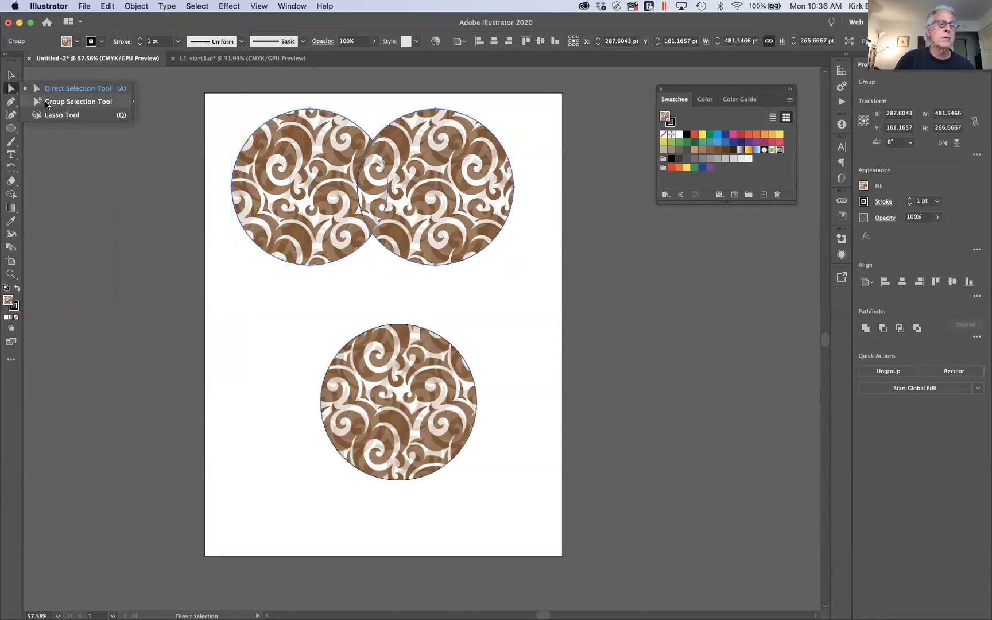
left_click(46, 102)
left_click(270, 328)
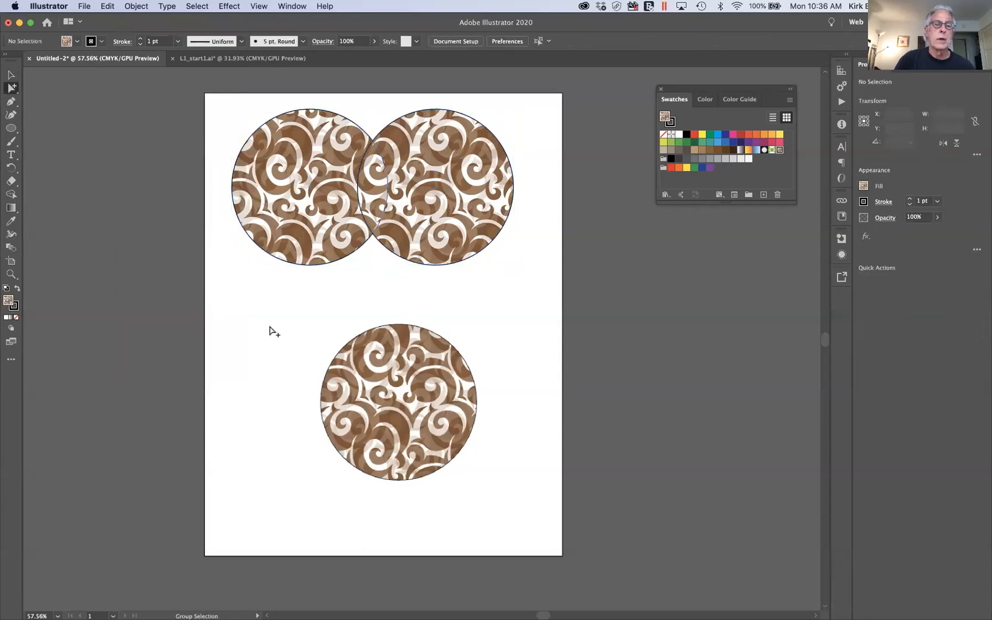
left_click(447, 233)
left_click(317, 205)
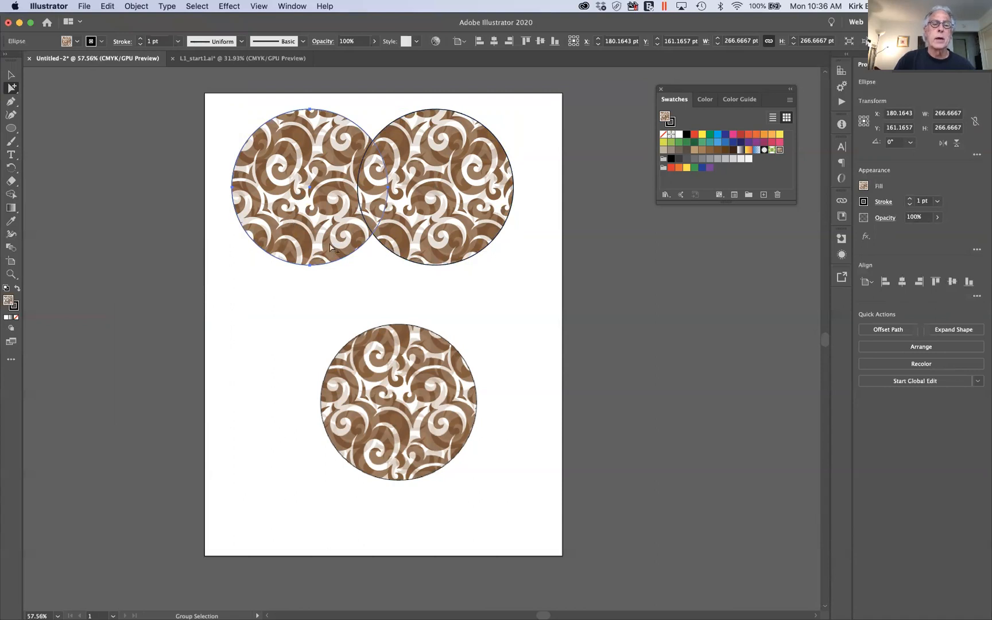
left_click(472, 209)
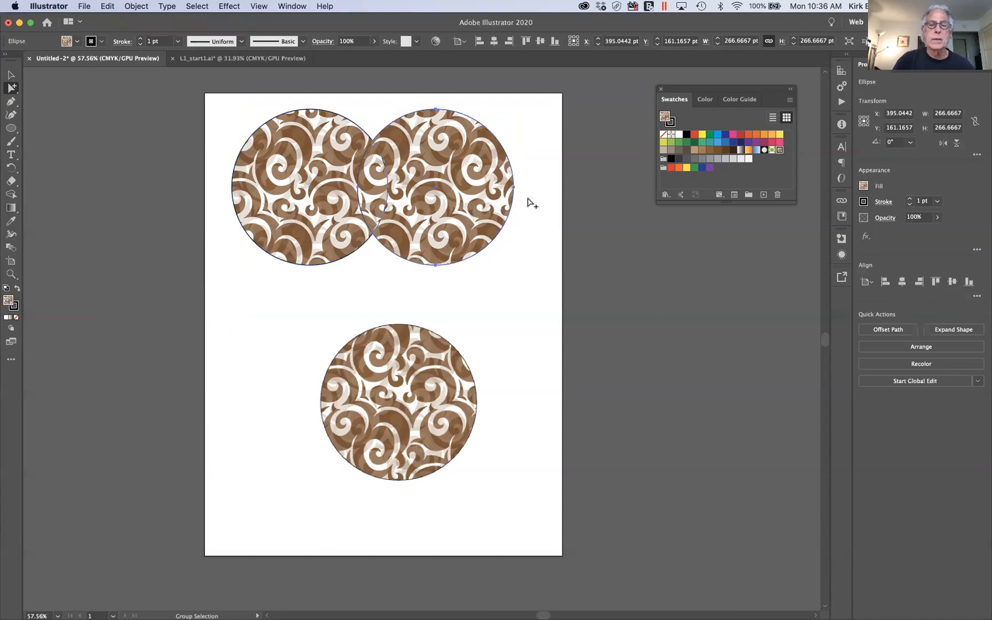
left_click_drag(446, 212, 490, 217)
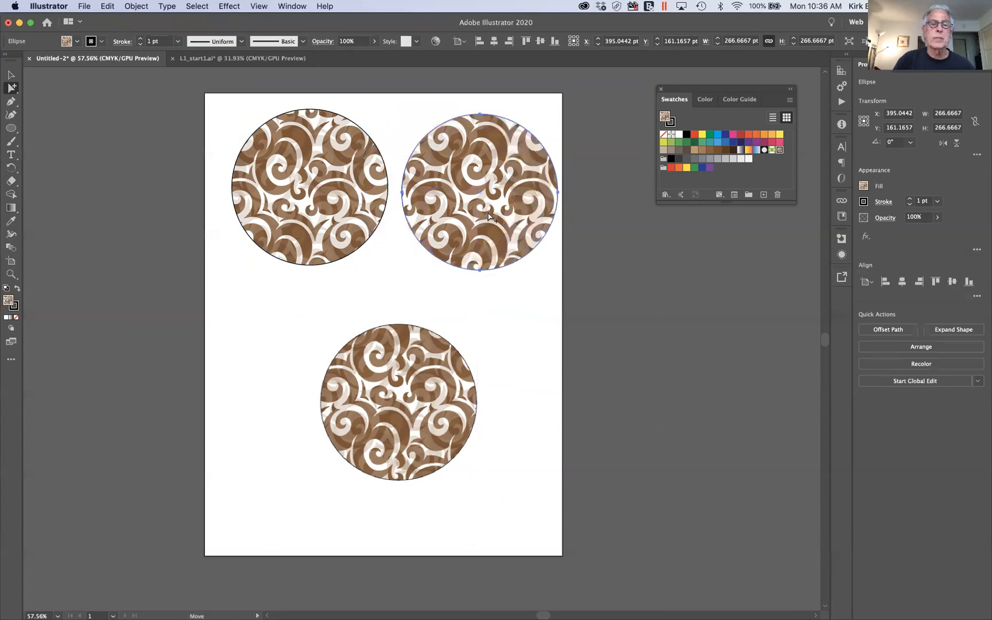
left_click(401, 278)
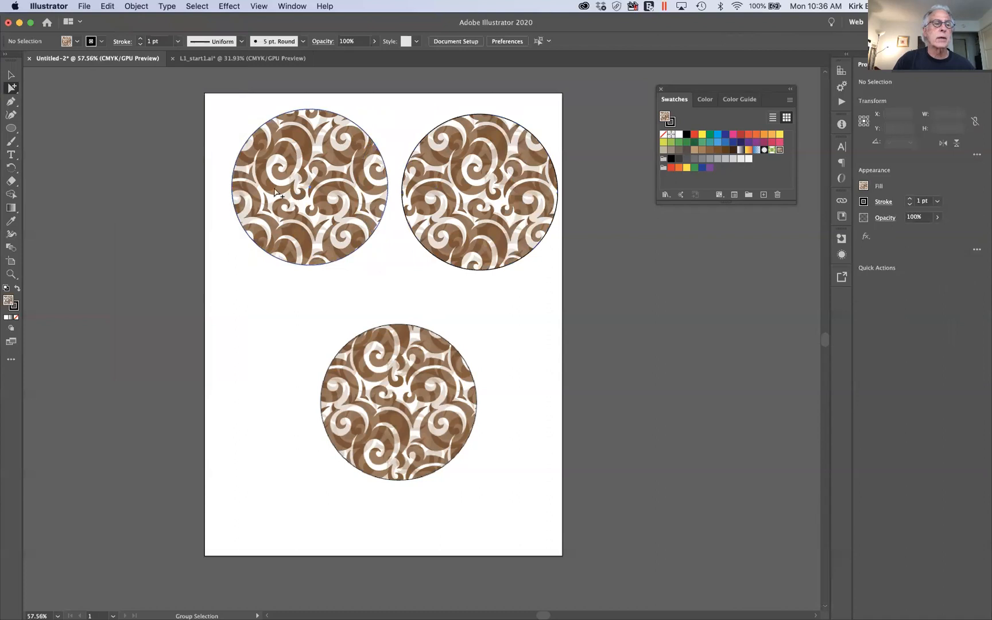
Move the whole circle group to about X 310 pt, Y 160 pt with the Selection tool, and delete the lower circle.
left_click(9, 75)
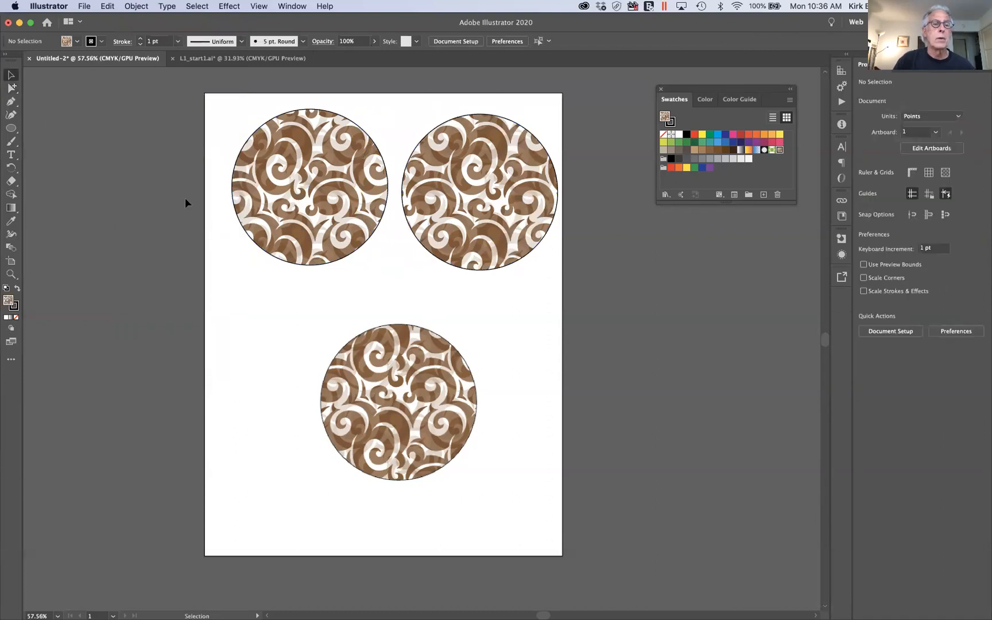
left_click(264, 217)
left_click_drag(264, 216, 249, 257)
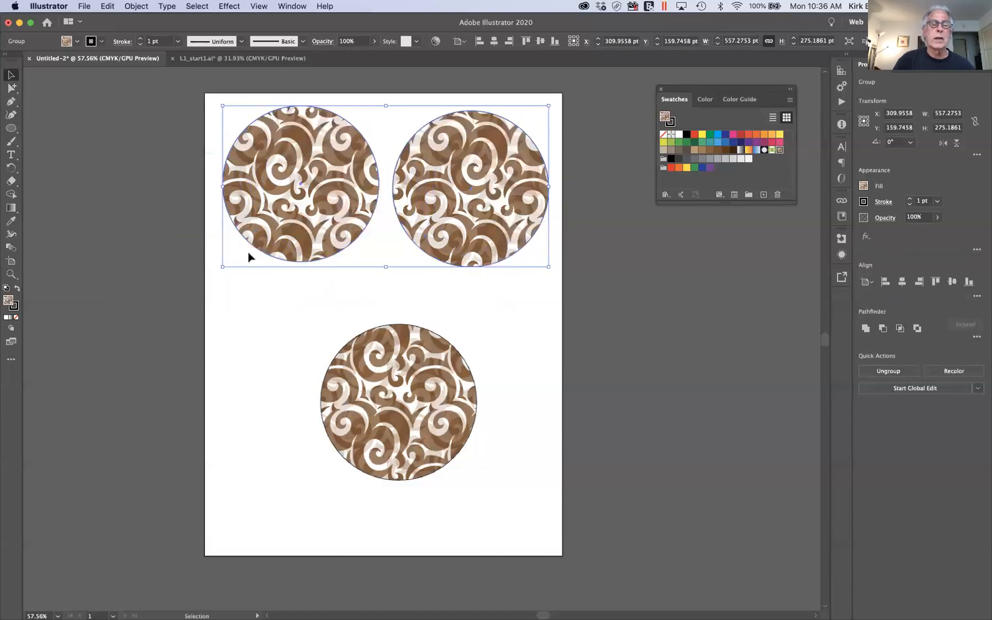
left_click(255, 305)
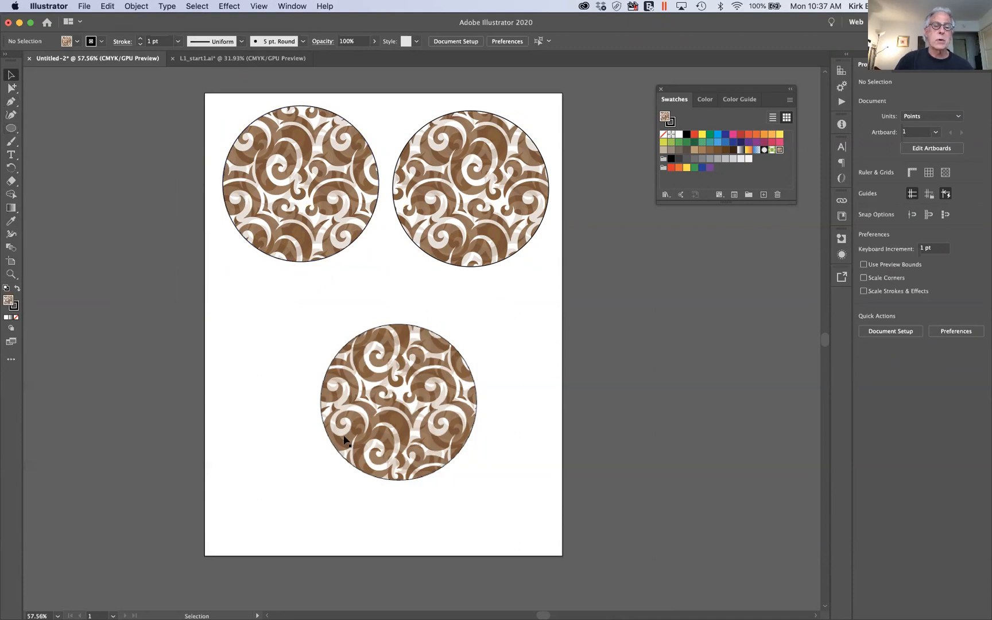
left_click(374, 423)
key("Delete")
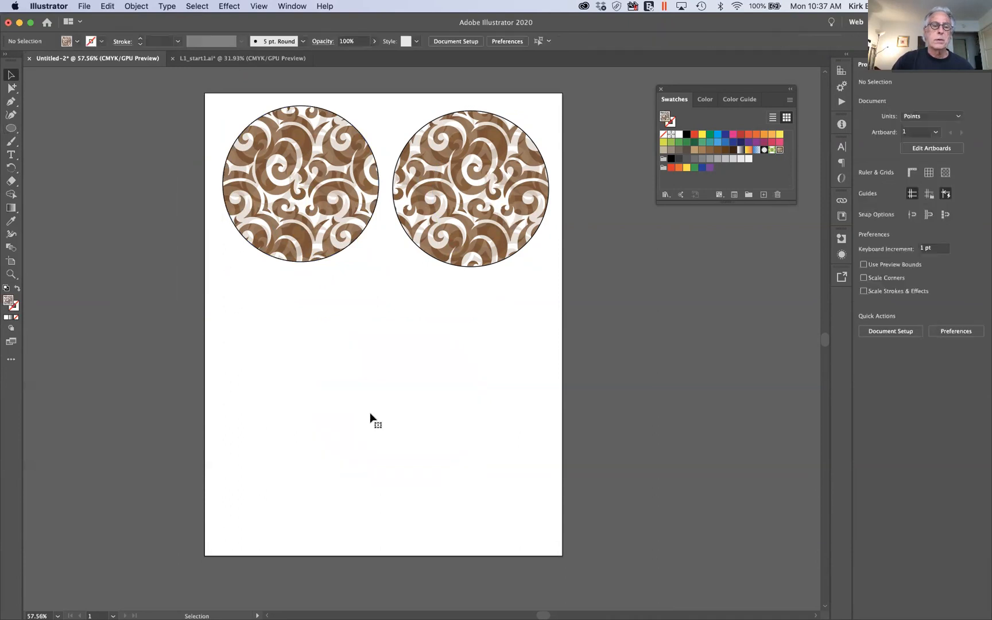
Draw a rectangle about 190 by 183 pt below the left circle.
left_click(11, 133)
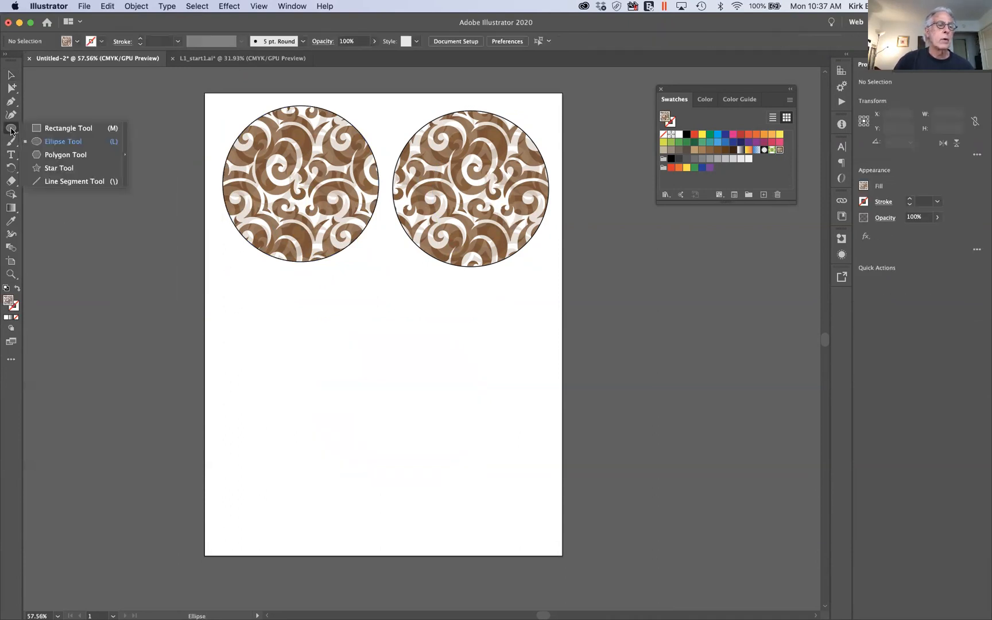
left_click(74, 128)
left_click_drag(253, 282, 366, 389)
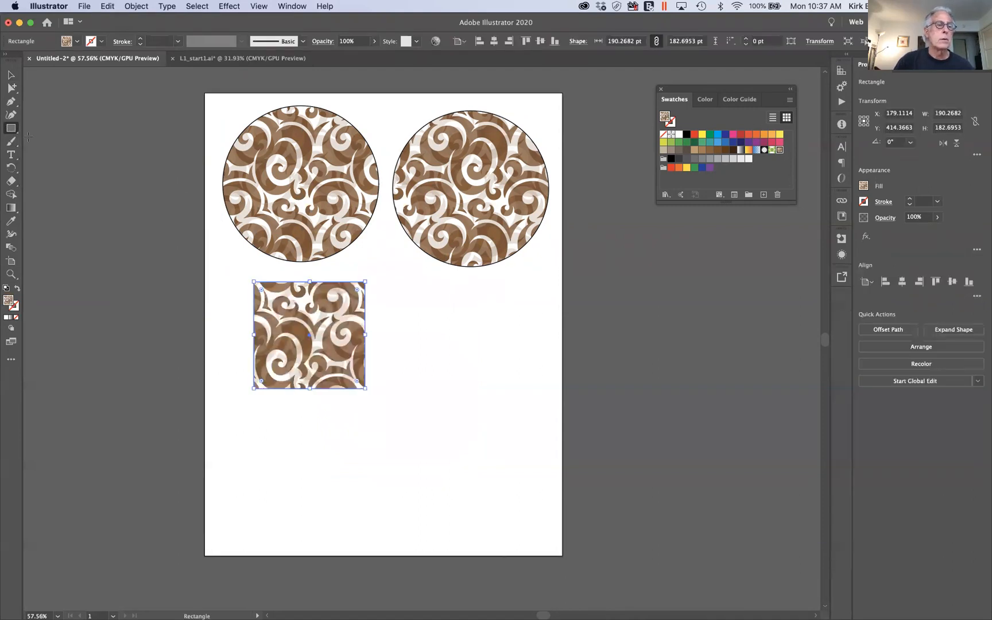
Reset the rectangle to the default fill and stroke, swap them for a black fill with white stroke, and deselect it.
left_click(6, 289)
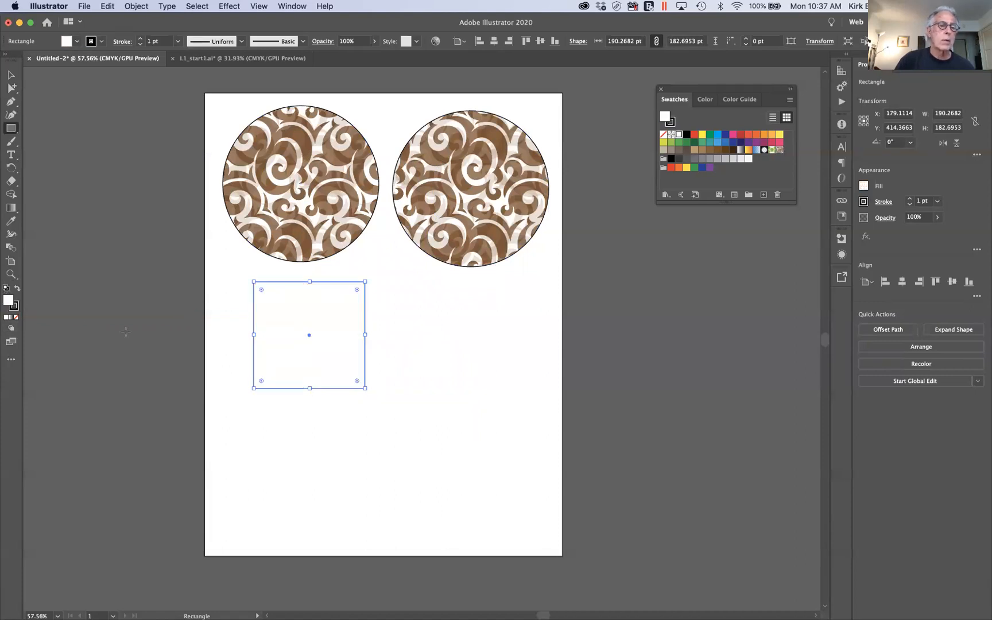
left_click(16, 290)
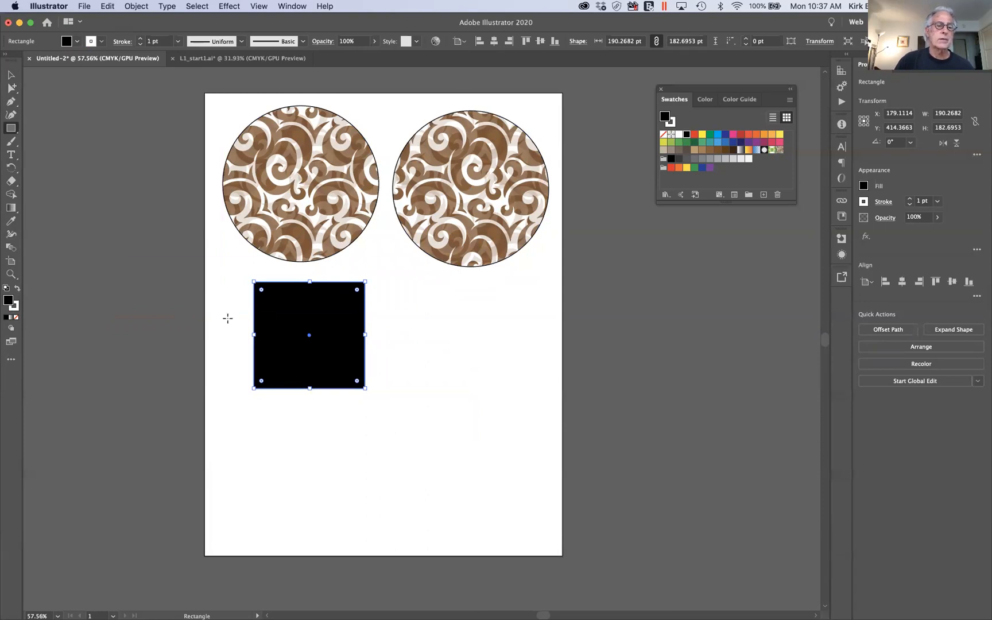
left_click(11, 75)
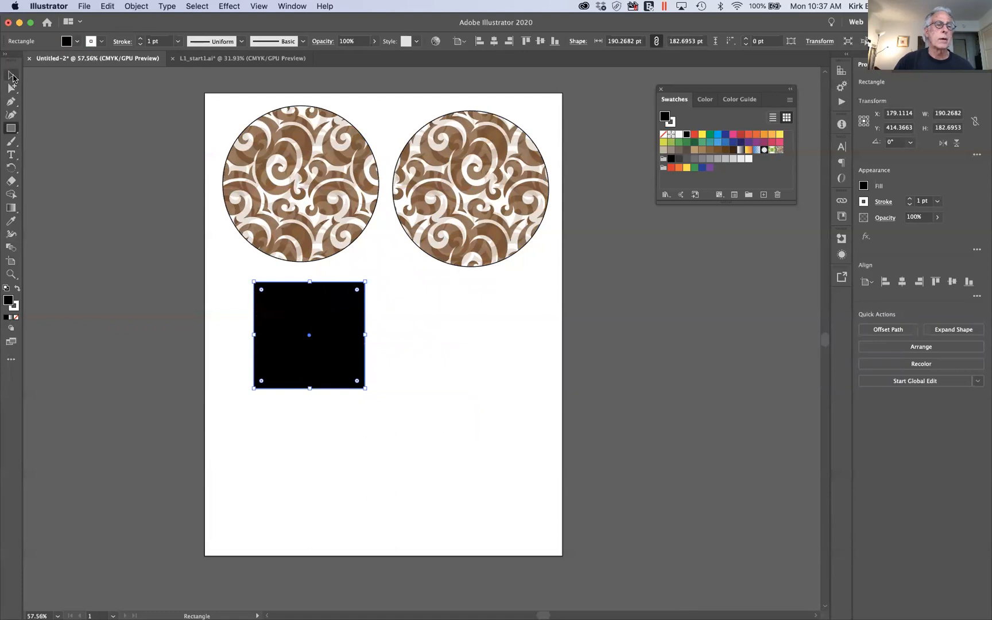
left_click(224, 303)
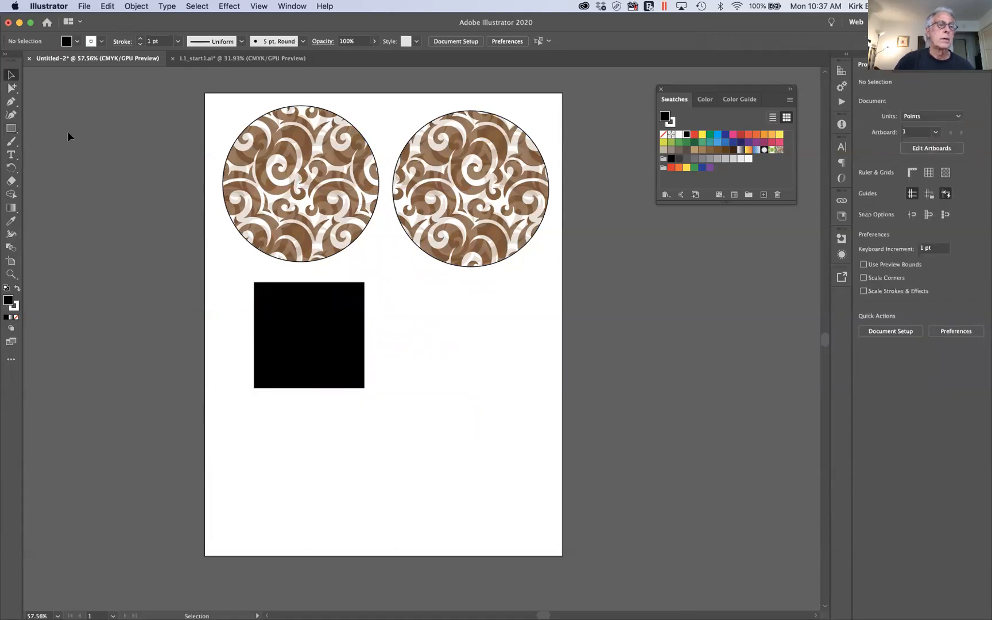
Draw a black hexagon about 141 by 123 pt to the right of the rectangle with the Polygon tool.
left_click(13, 131)
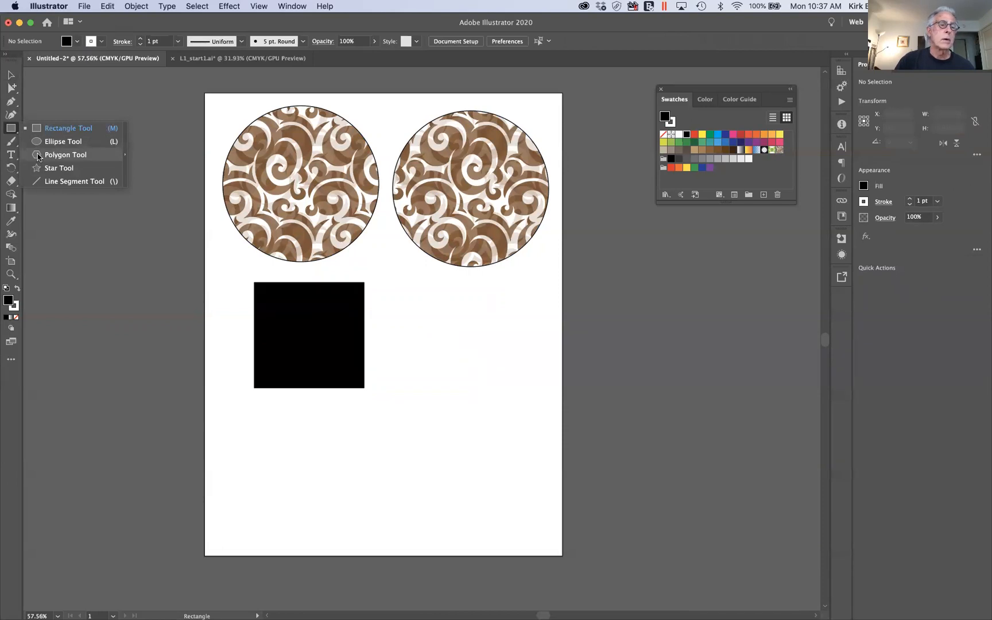
left_click(39, 155)
left_click_drag(447, 310, 469, 344)
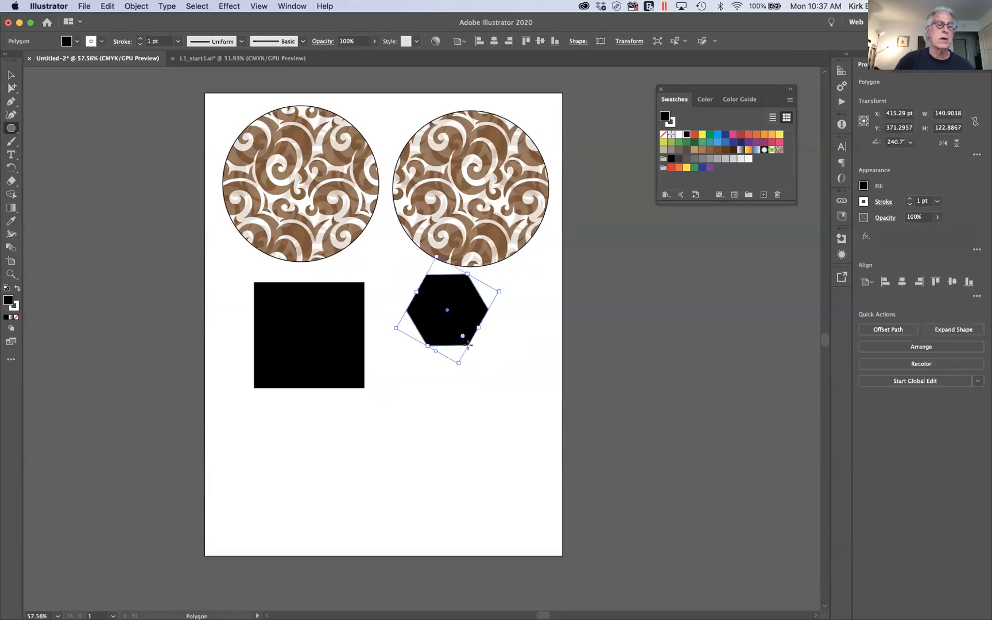
left_click(10, 132)
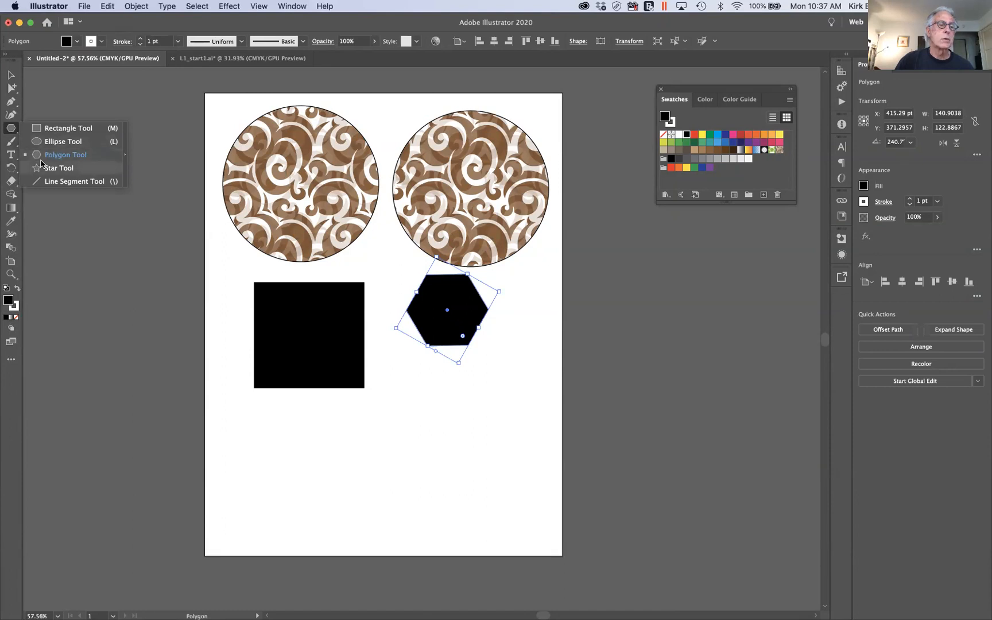
left_click(46, 103)
left_click(463, 345)
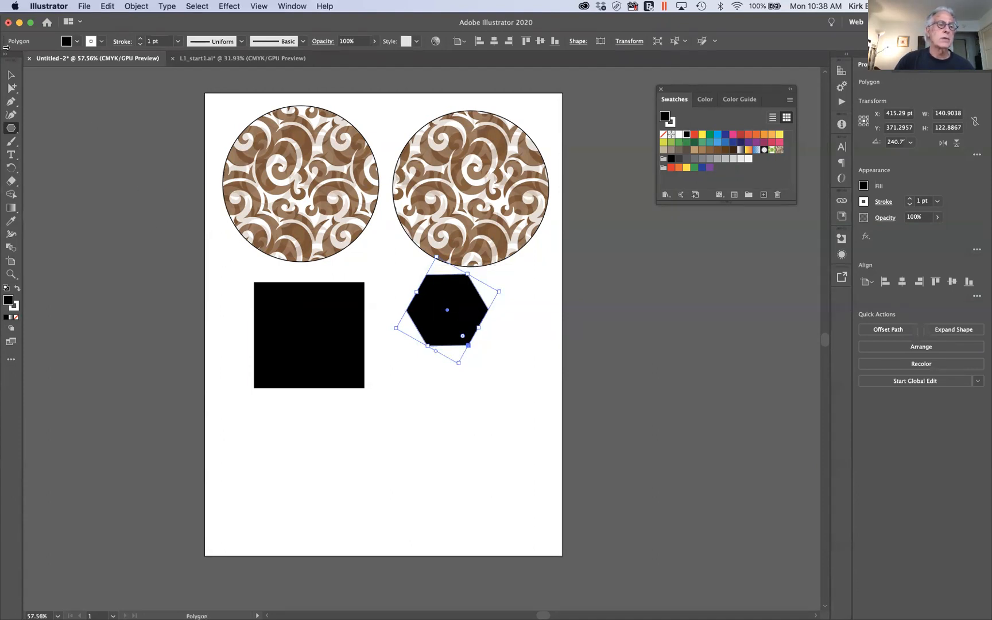
Shift the hexagon to about X 437 pt, Y 429 pt, and delete both it and the black rectangle.
left_click(11, 75)
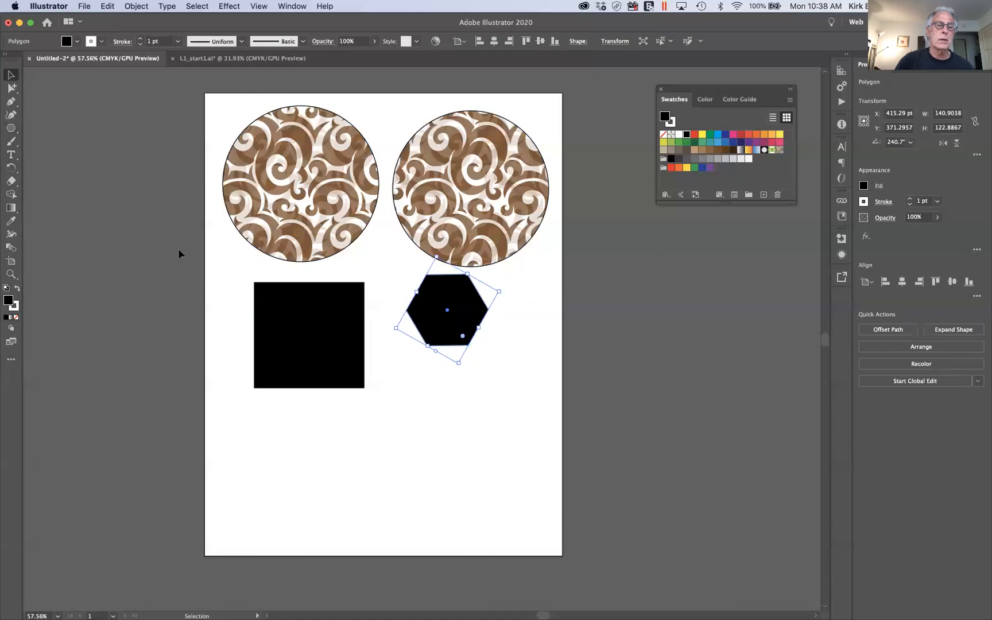
left_click(225, 274)
left_click_drag(465, 336, 470, 354)
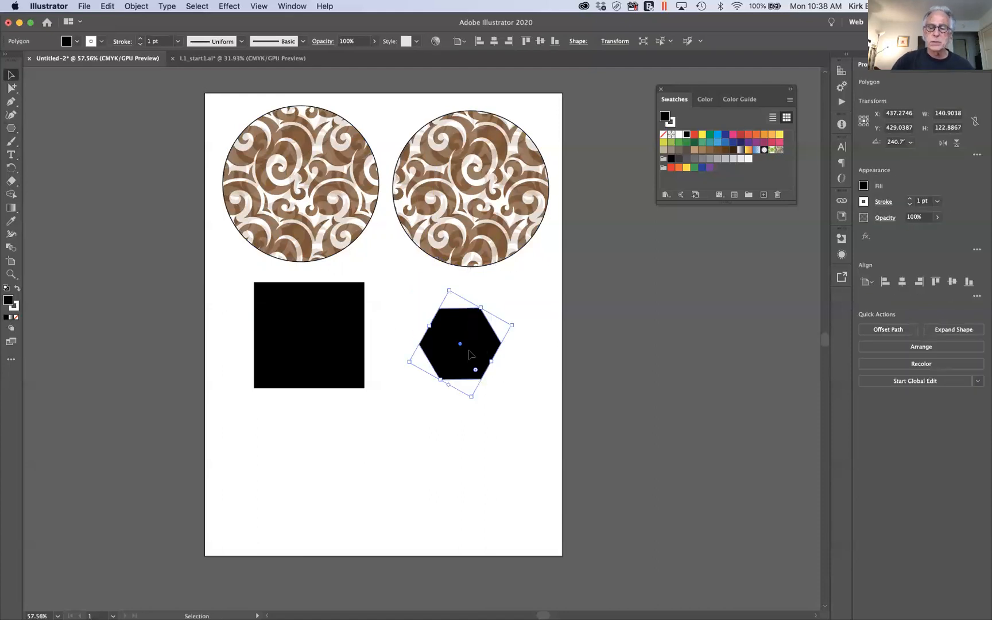
key("Delete")
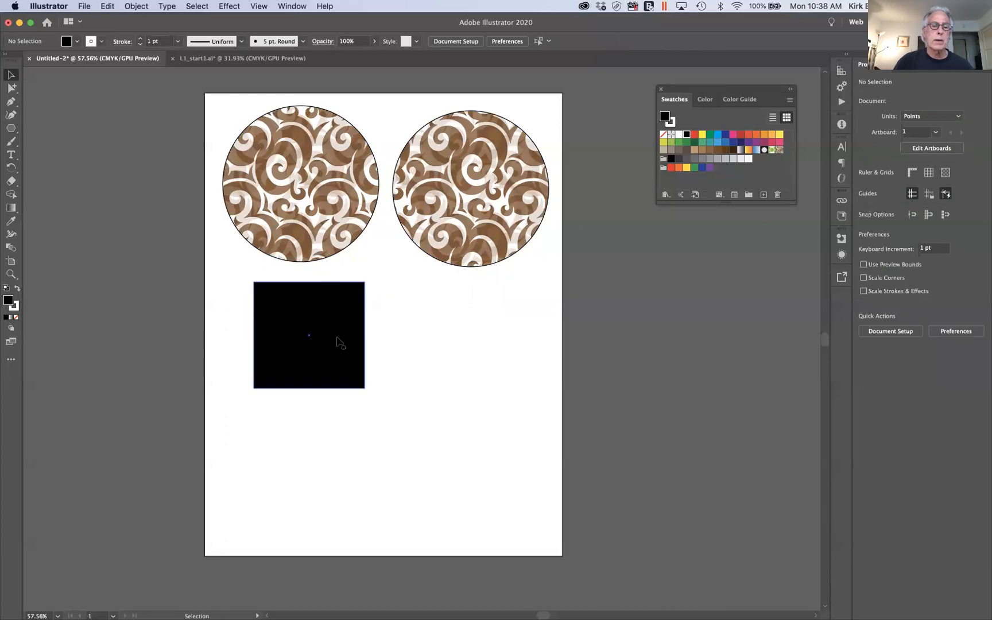
left_click(338, 340)
key("Delete")
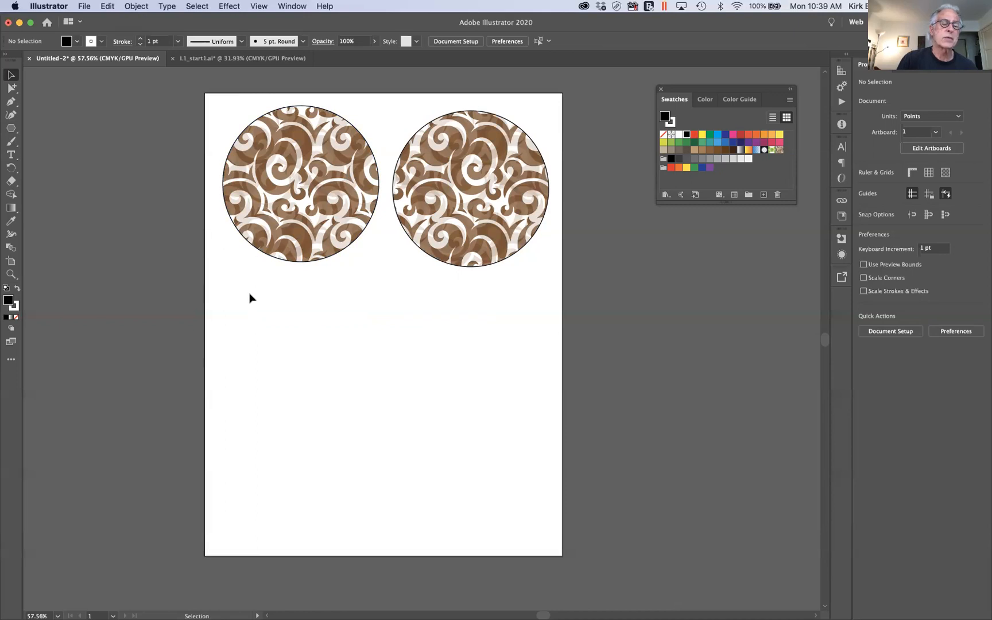
Switch to the Paintbrush tool with no fill, and show the Brushes panel just beneath the Swatches panel.
left_click(11, 144)
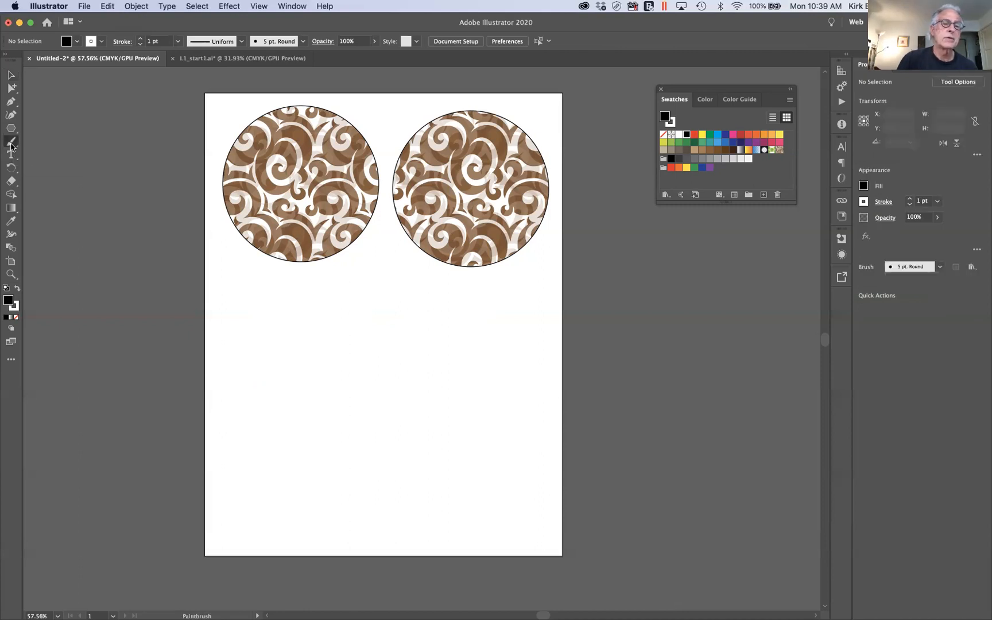
key("slash")
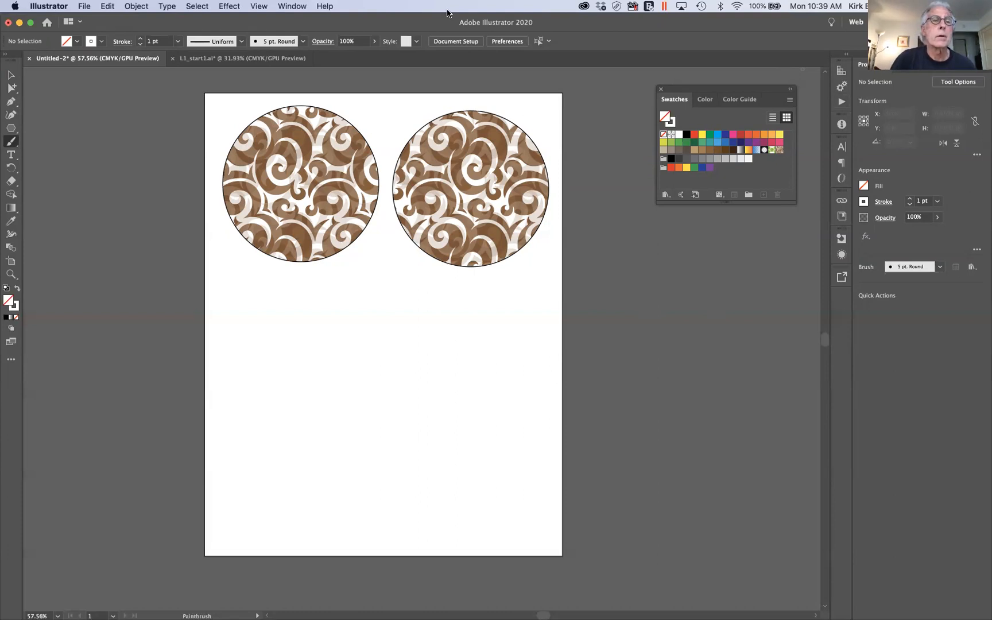
left_click(300, 8)
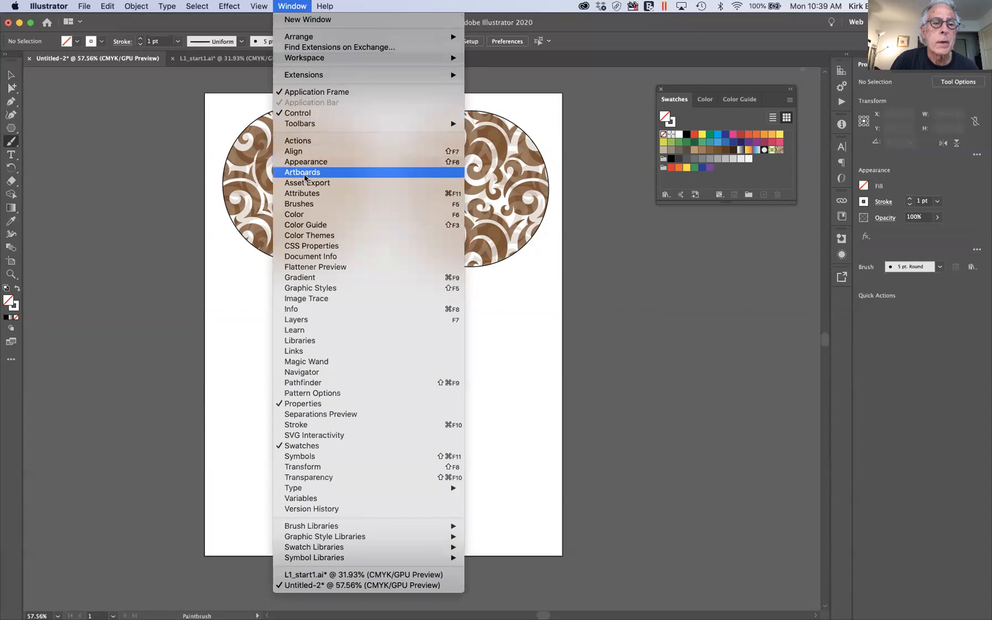
left_click(308, 204)
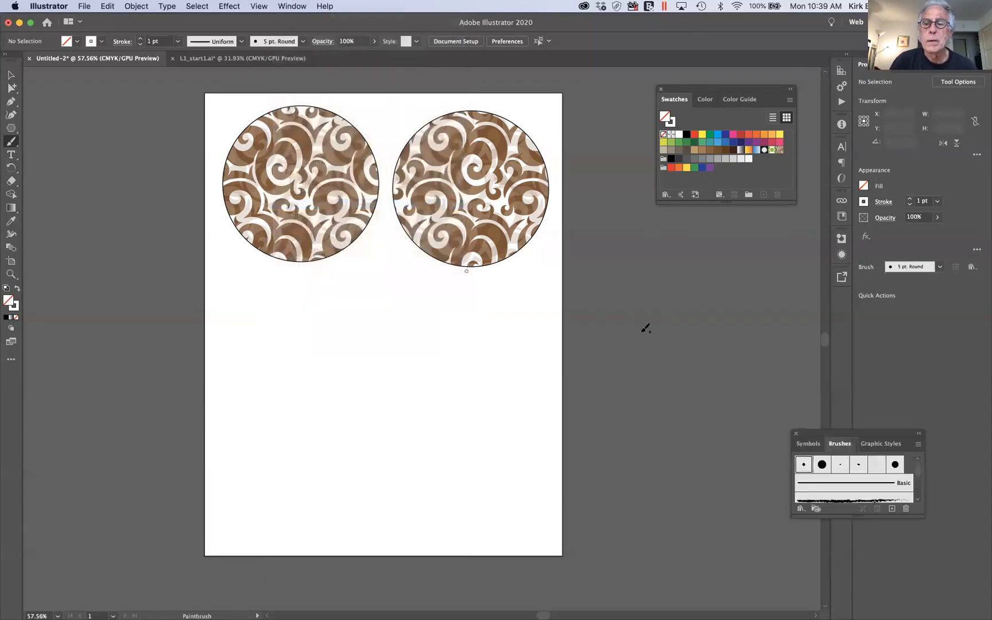
mouse_move(825, 418)
left_mouse_down()
mouse_move(756, 284)
mouse_move(716, 248)
left_mouse_up()
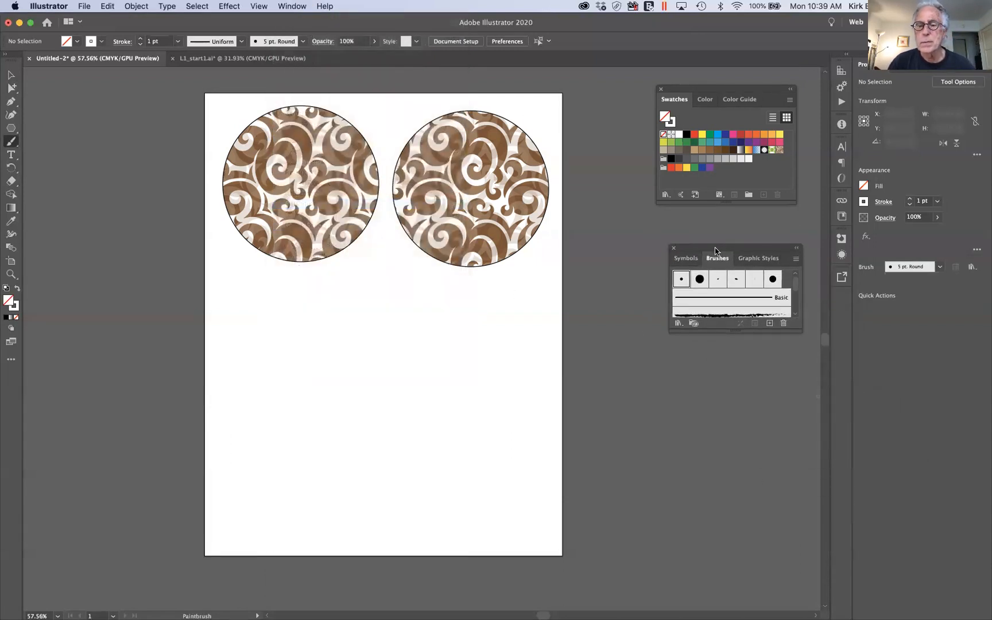
Choose the Charcoal - Feather brush and try painting strokes on the blank area below the two circles.
left_click(724, 315)
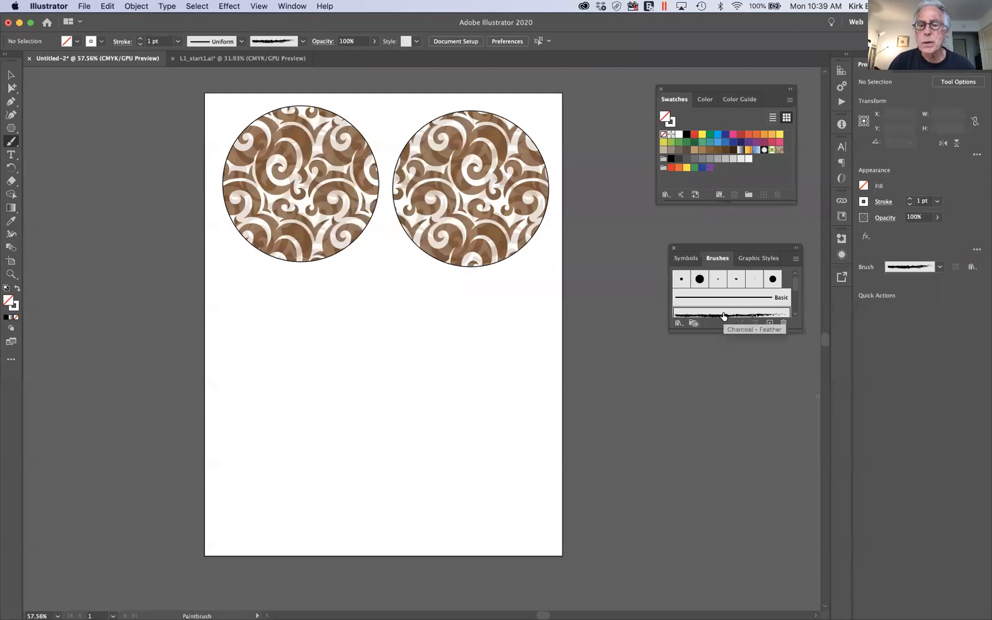
mouse_move(267, 279)
left_mouse_down()
mouse_move(295, 325)
mouse_move(455, 368)
mouse_move(457, 378)
left_mouse_up()
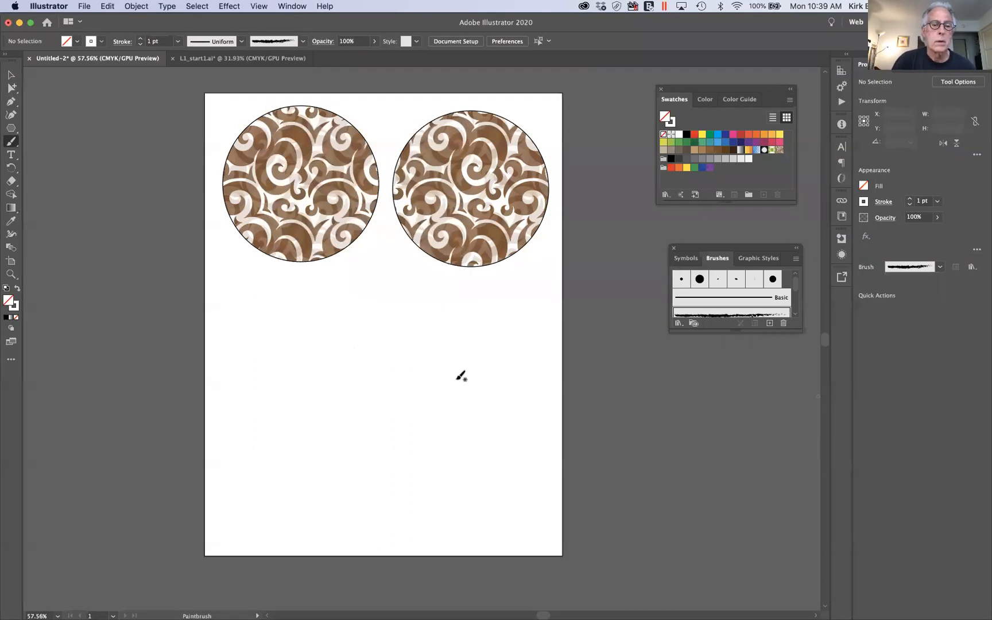
left_click(5, 317)
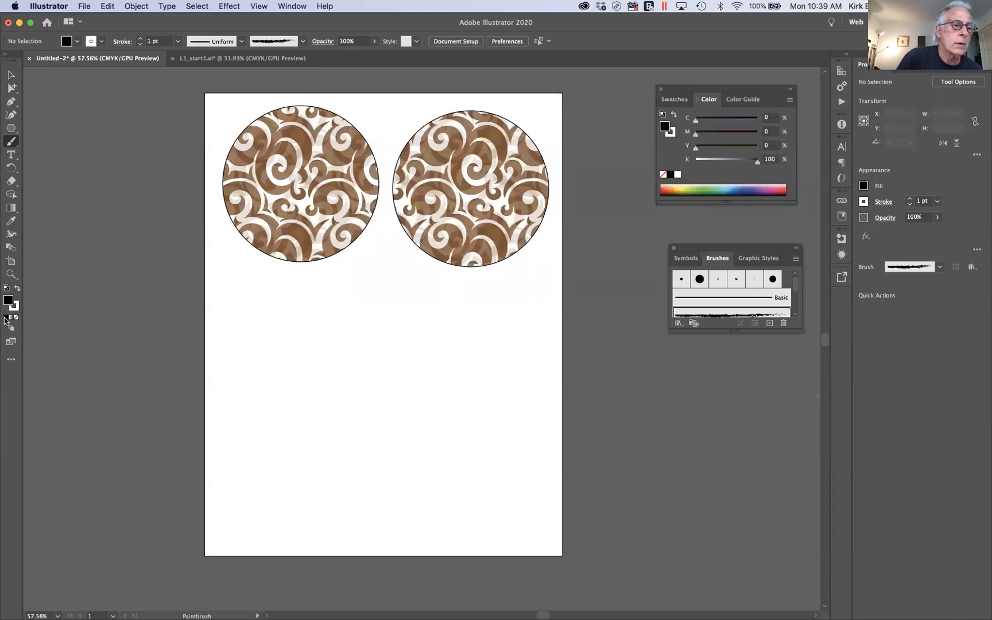
mouse_move(306, 270)
left_mouse_down()
mouse_move(303, 313)
mouse_move(406, 328)
left_mouse_up()
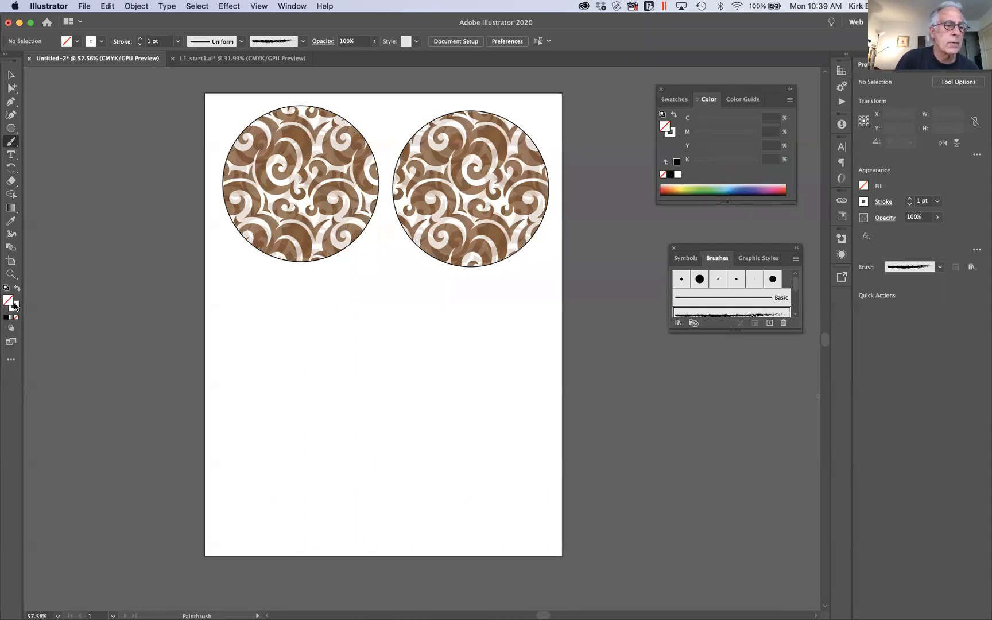
Make the painting colour black (000000) and paint a curved Charcoal - Feather stroke below the two circles.
left_click(17, 290)
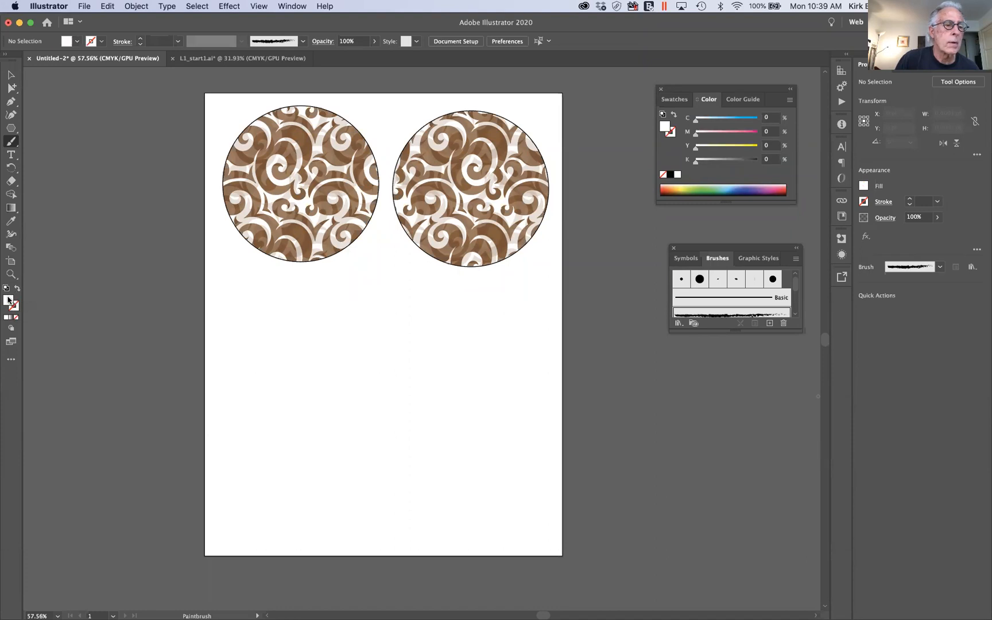
double_click(8, 299)
left_click(350, 386)
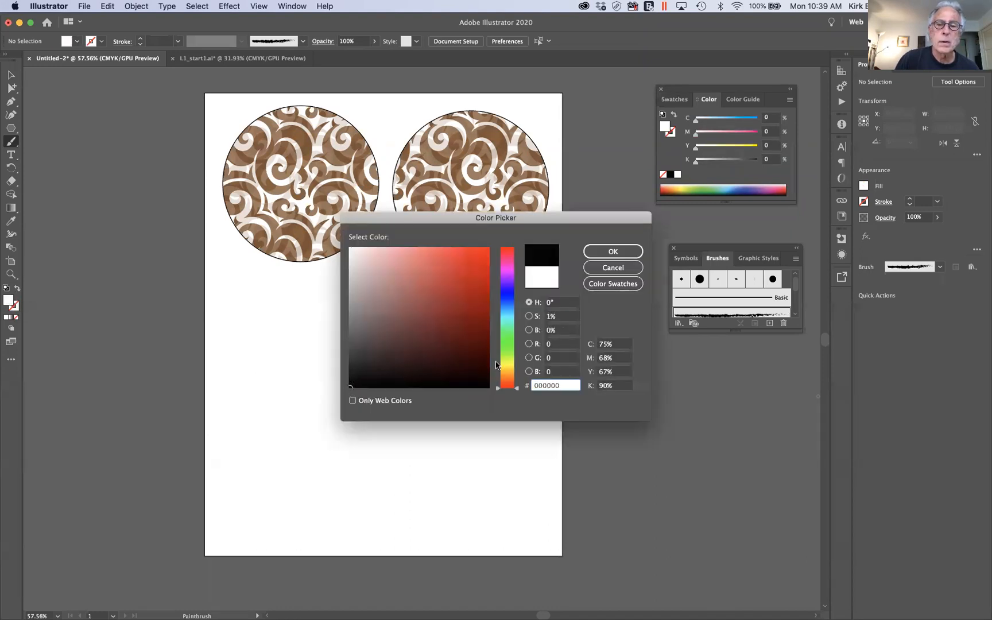
left_click(611, 252)
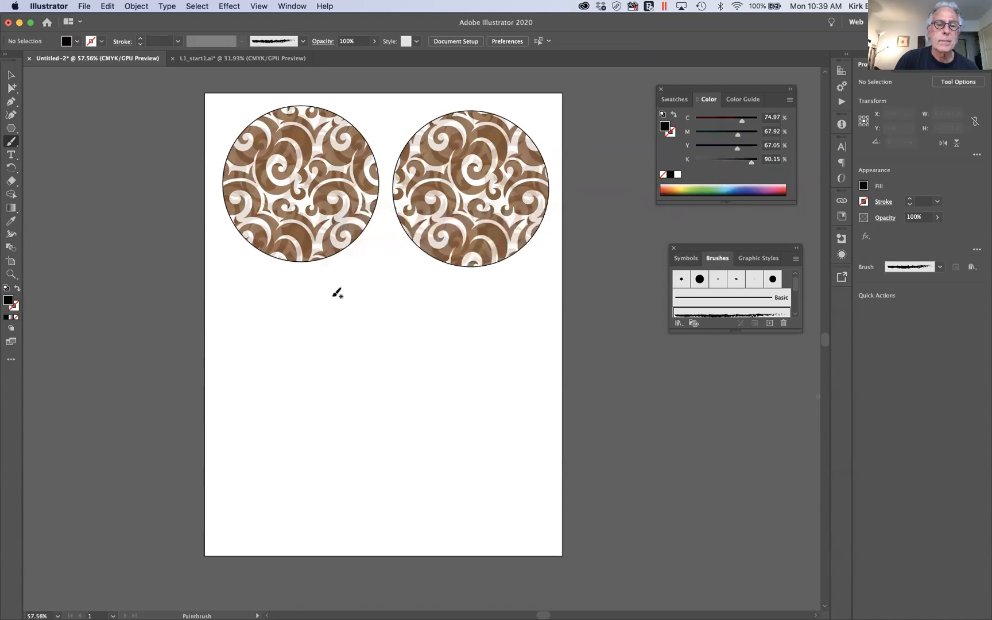
mouse_move(305, 283)
left_mouse_down()
mouse_move(325, 320)
mouse_move(459, 352)
left_mouse_up()
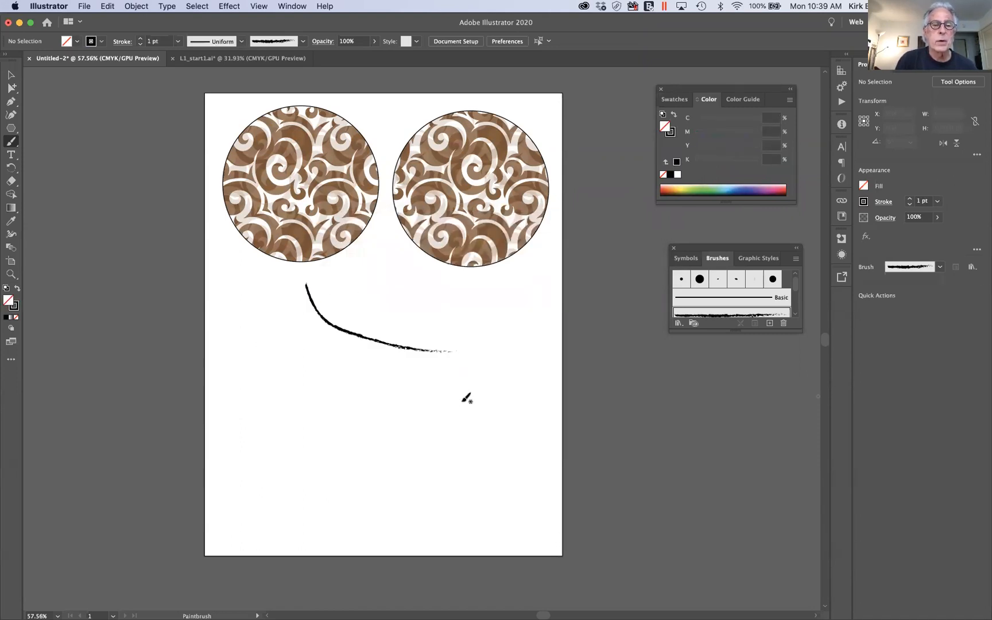
Reshape the brush stroke with the Direct Selection tool, raising its middle anchor point to about X 270 pt, Y 372 pt and its end handle upward.
scroll(470, 376, "up", 2)
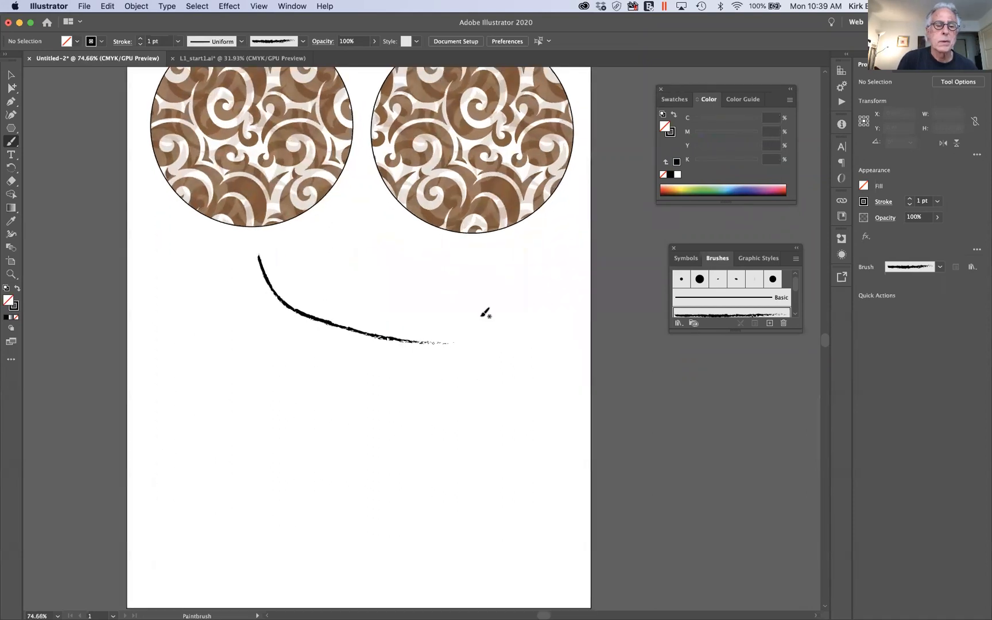
scroll(485, 313, "up", 3)
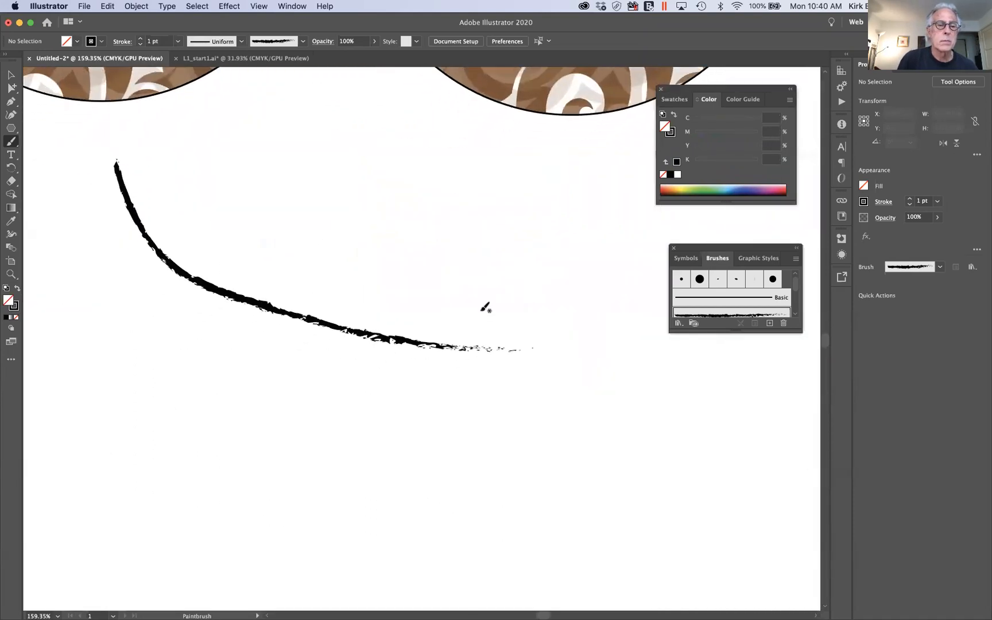
left_click(13, 94)
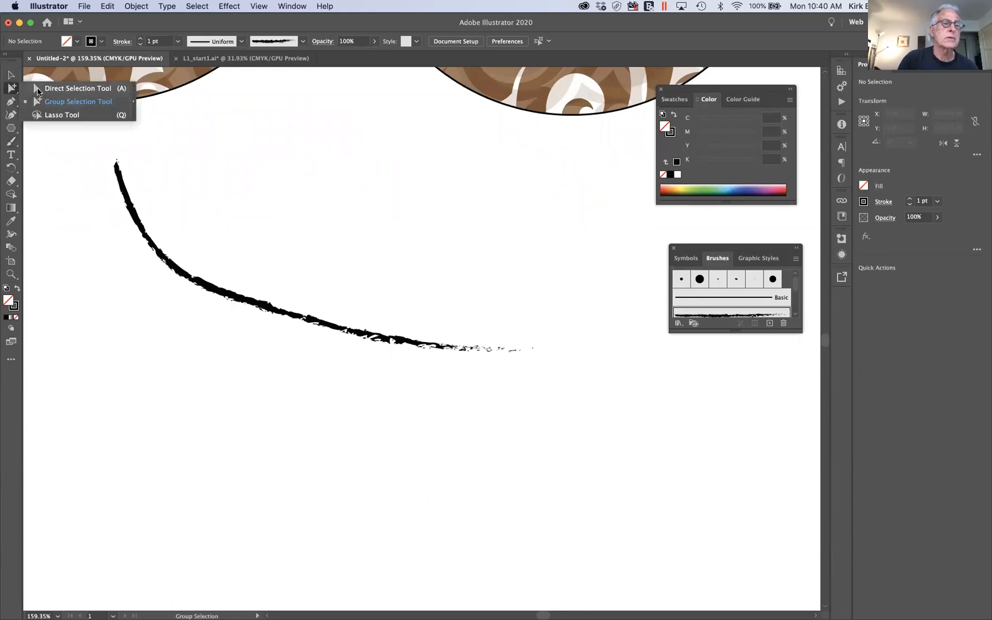
left_click(38, 90)
left_click(213, 297)
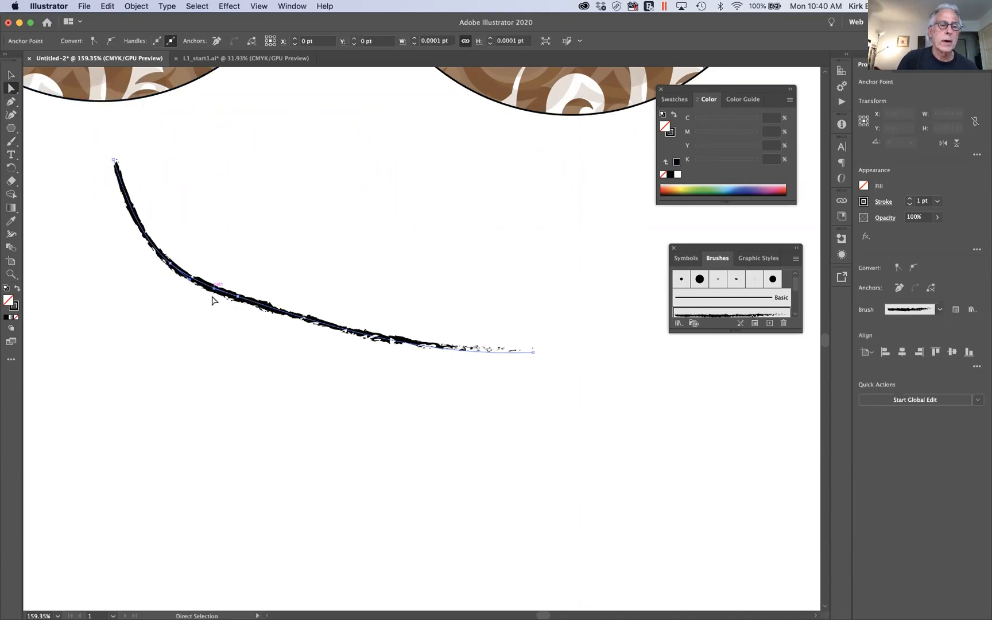
left_click_drag(241, 298, 245, 294)
left_click_drag(268, 245, 278, 237)
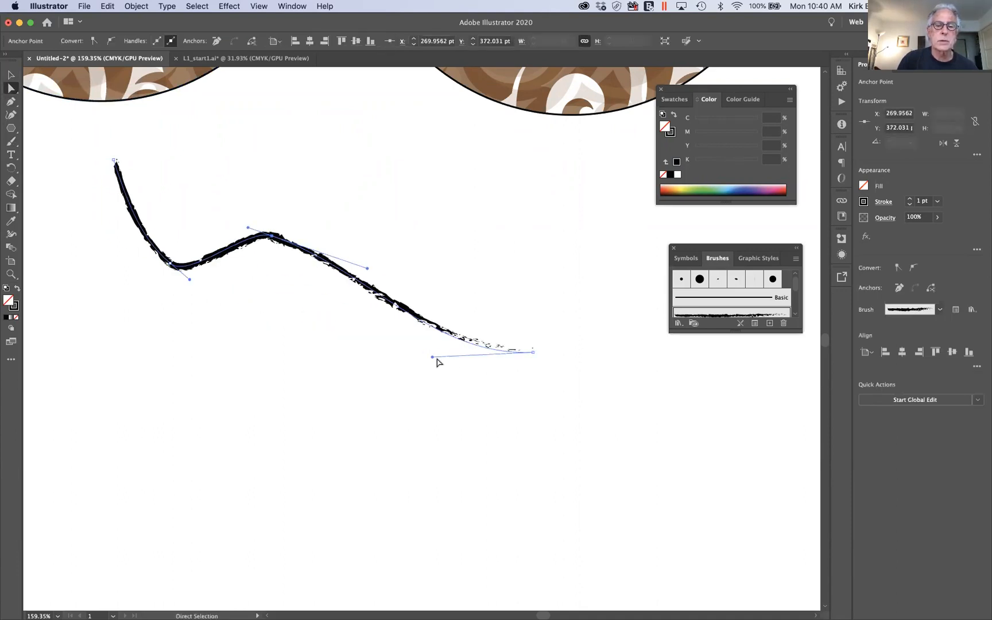
left_click_drag(433, 357, 462, 224)
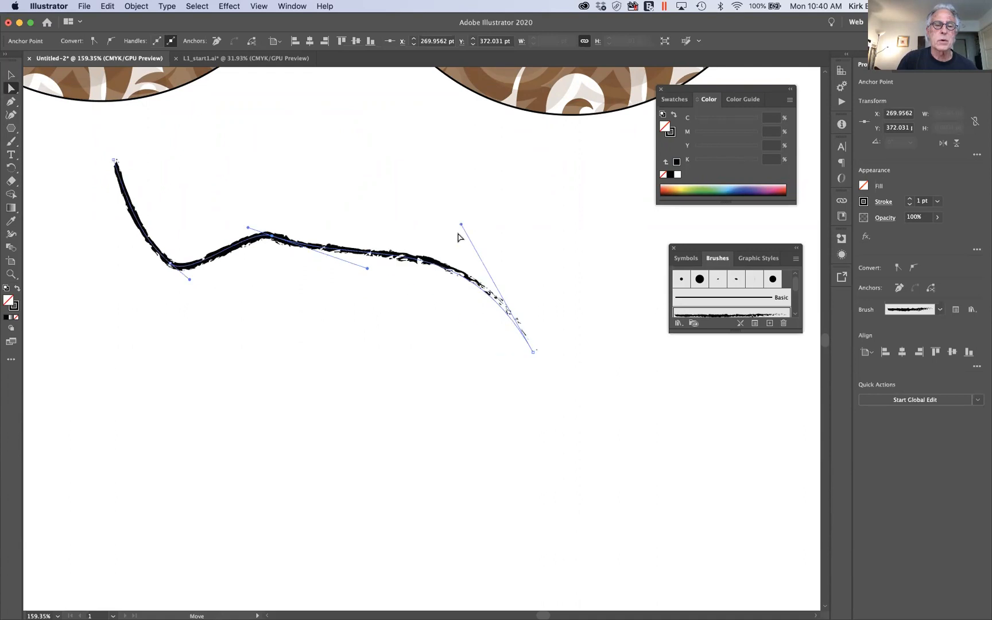
left_click(388, 364)
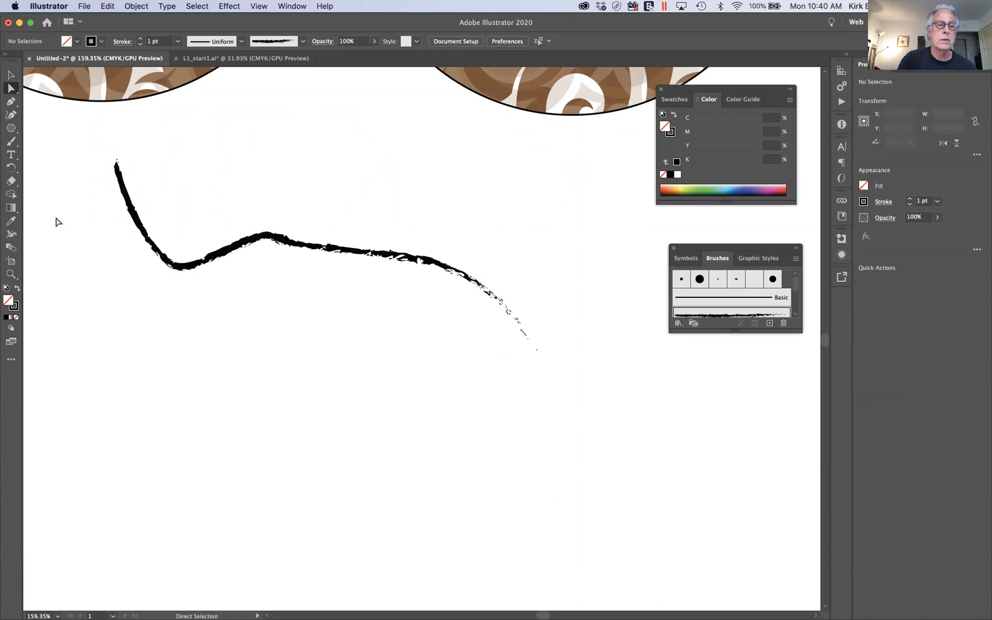
Review the Type, Rotate, Eraser, Shape Builder and Gradient tools in turn, including the transform tools grouped with Rotate.
scroll(59, 222, "down", 10)
scroll(58, 222, "left", 5)
scroll(56, 221, "up", 1)
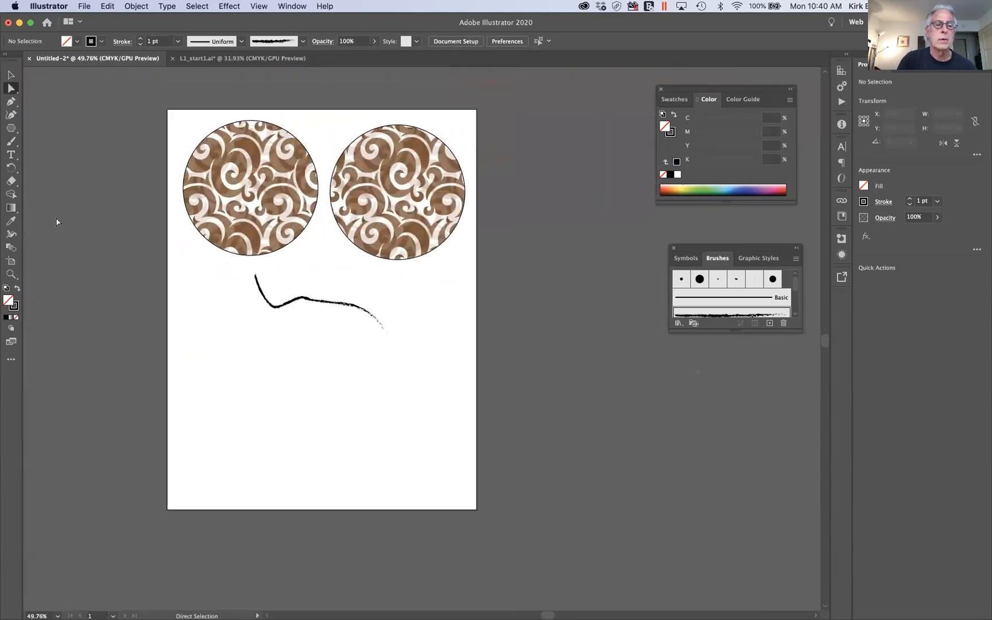
scroll(58, 220, "up", 2)
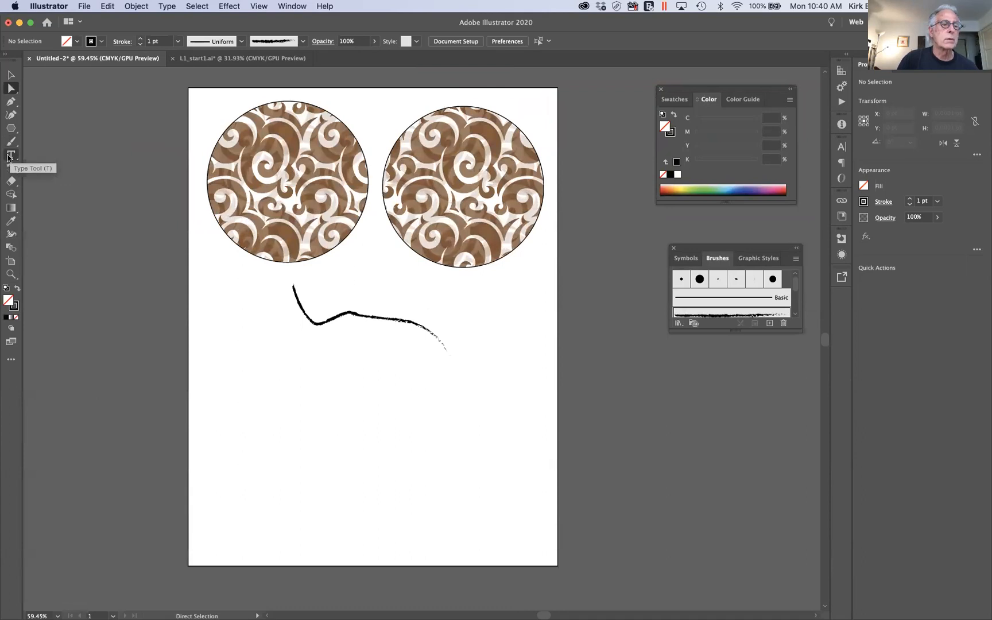
left_click(10, 156)
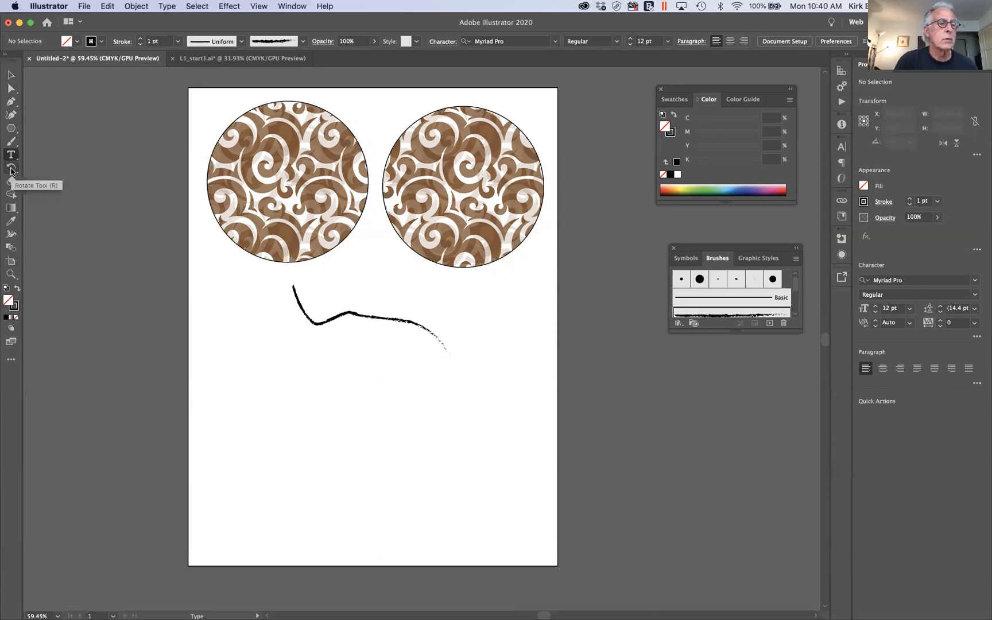
left_click(11, 168)
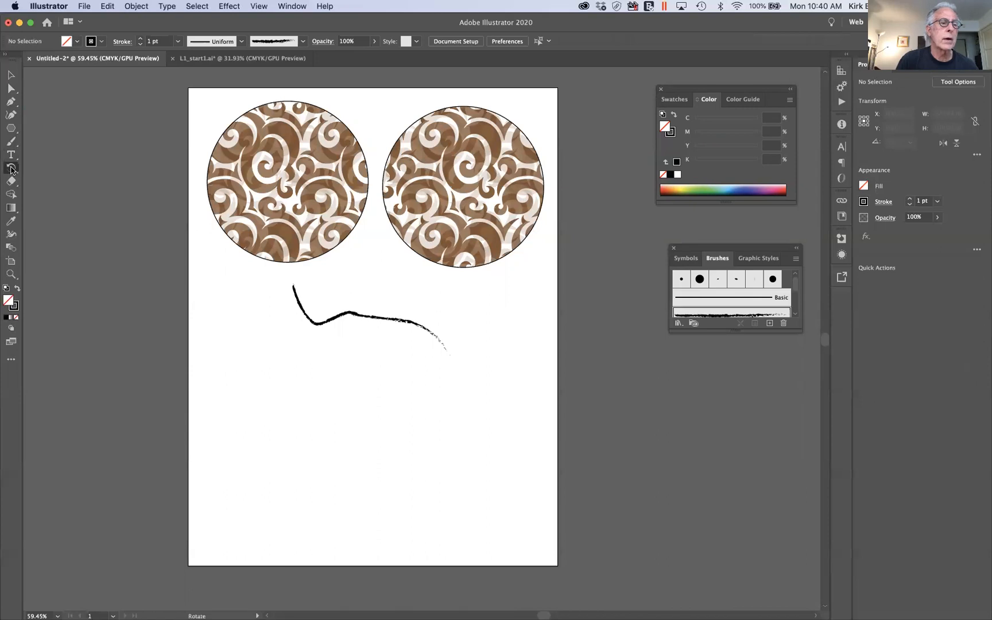
left_click(11, 168)
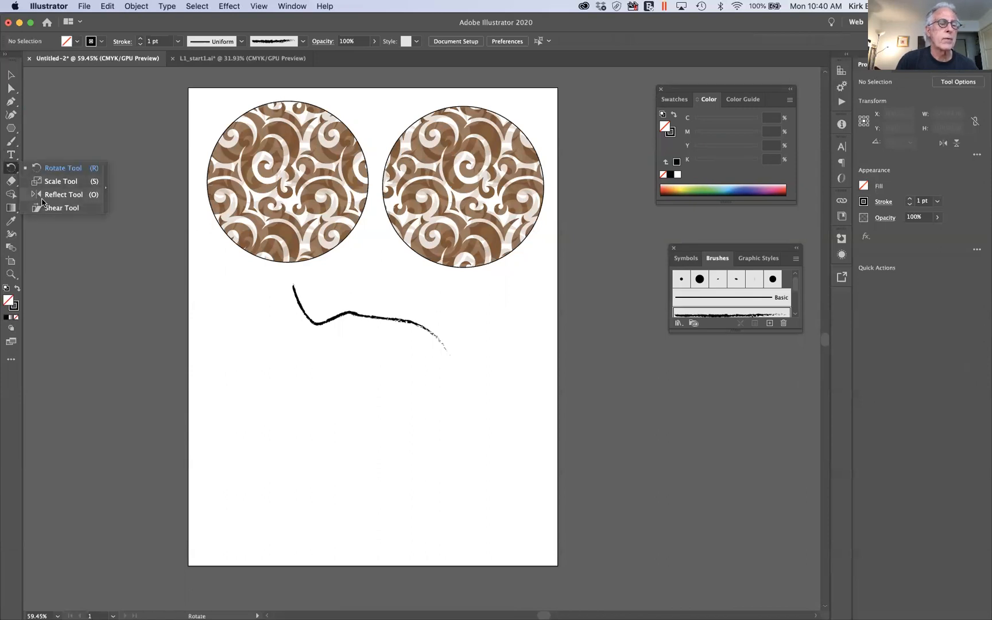
left_click(11, 183)
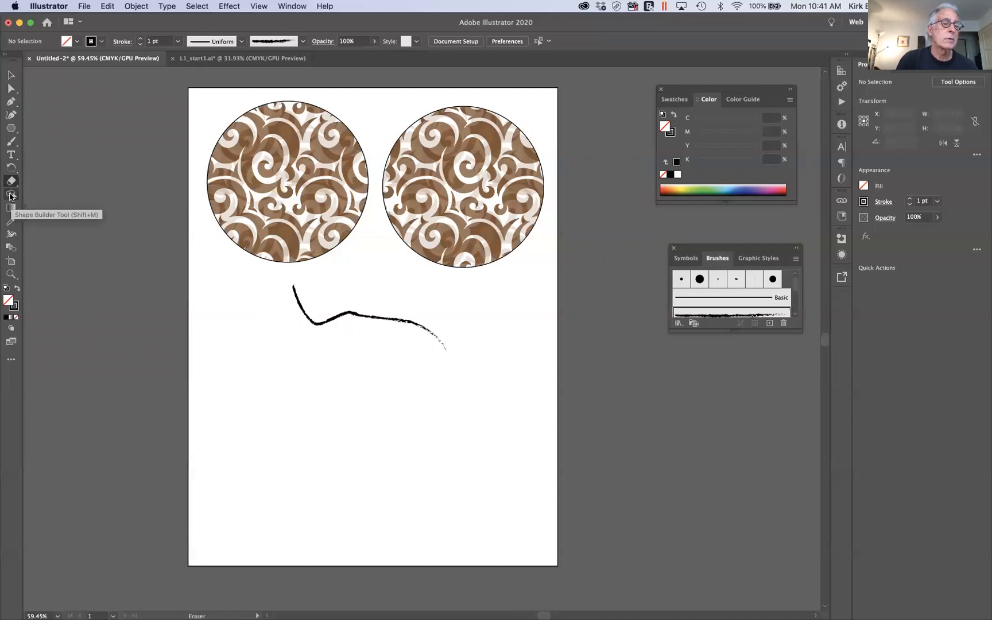
left_click(11, 195)
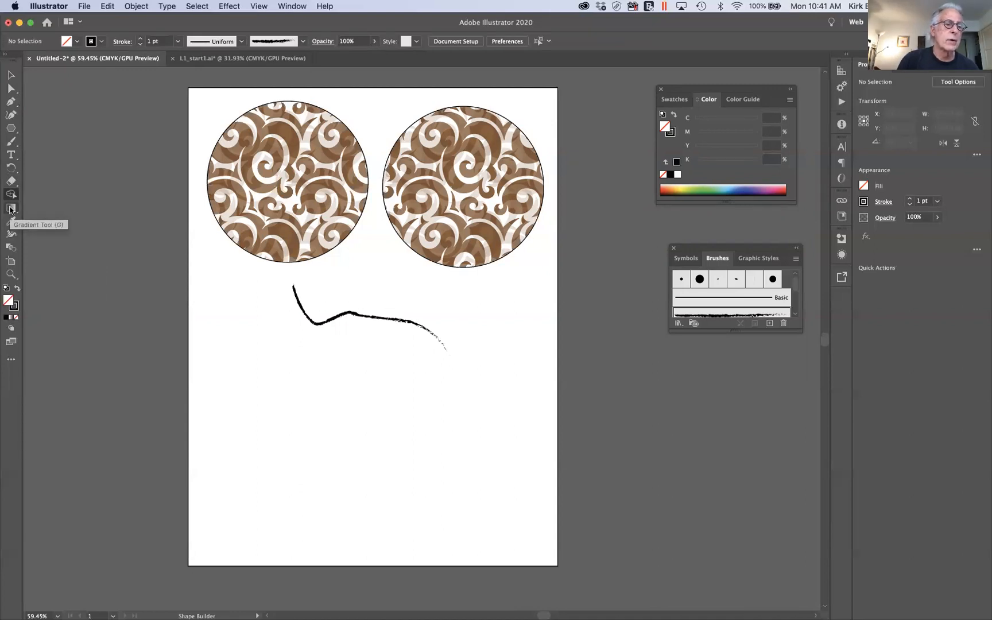
left_click(10, 211)
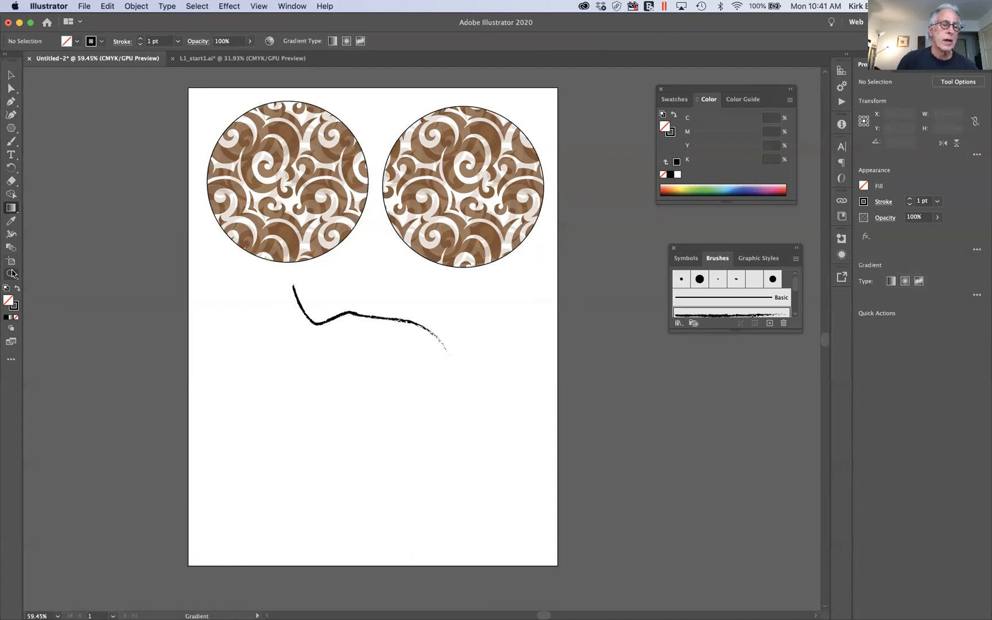
Magnify the circles to 150% with the Zoom tool, and zoom back out until both circles and the brush stroke fit in view.
left_click(12, 274)
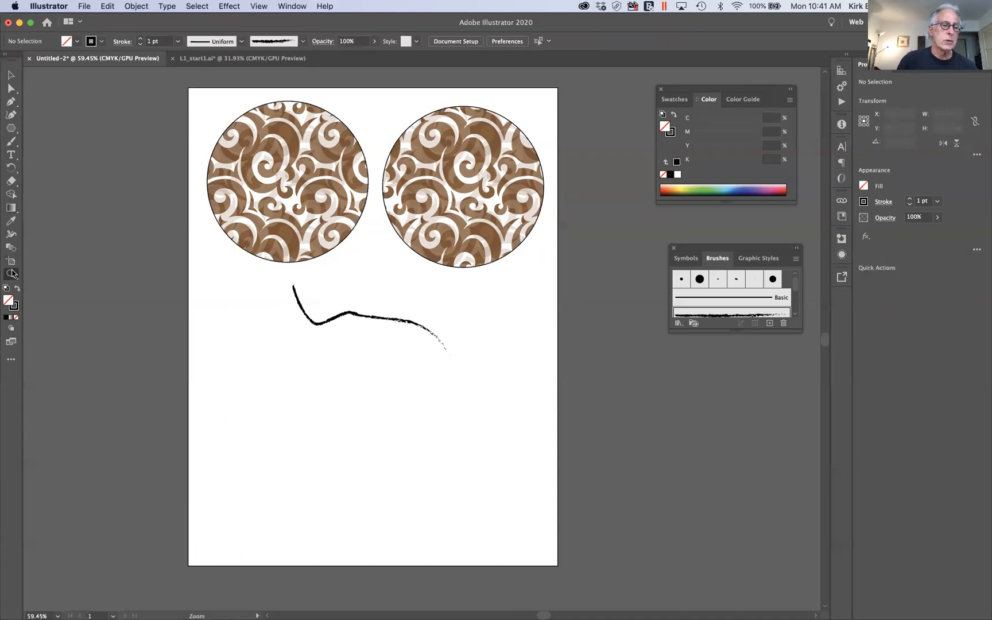
left_click(364, 287)
left_click(439, 224)
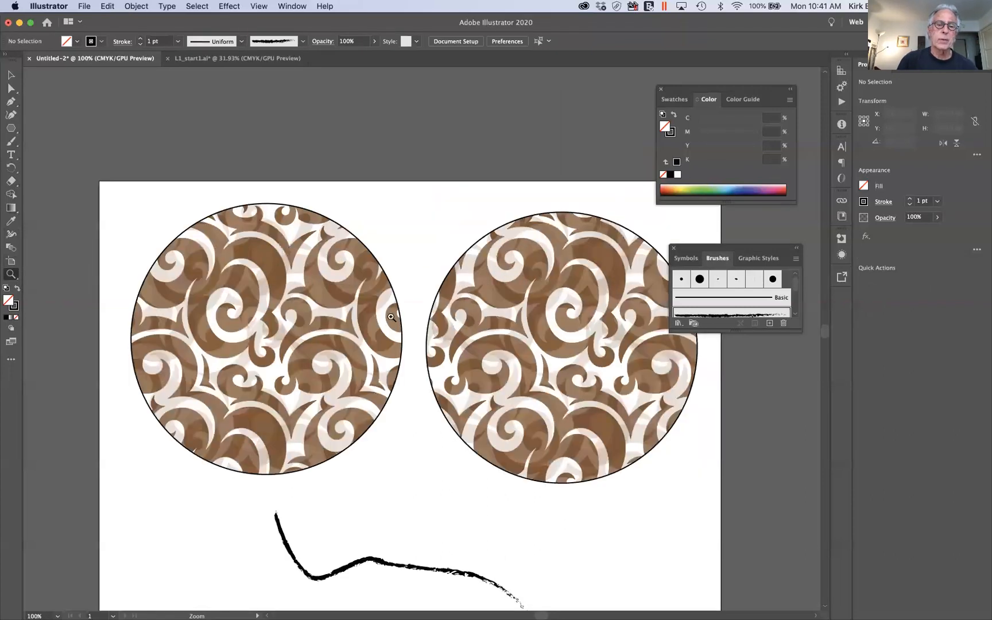
left_click(361, 329)
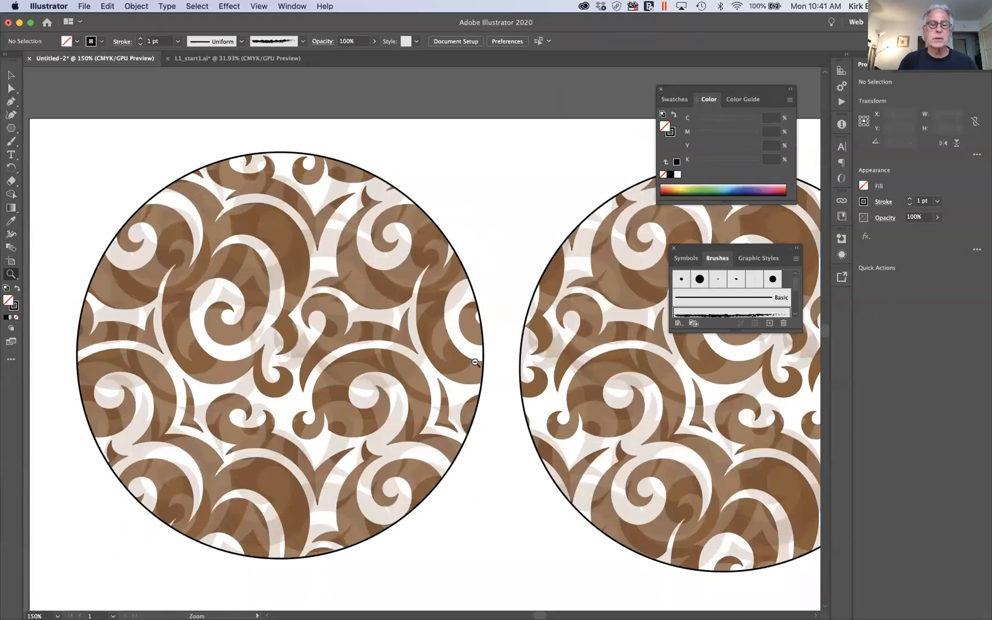
left_click(508, 334, "alt")
left_click(418, 366, "alt")
scroll(418, 364, "up", 5)
scroll(418, 364, "down", 7)
scroll(418, 364, "up", 3)
scroll(418, 365, "down", 5)
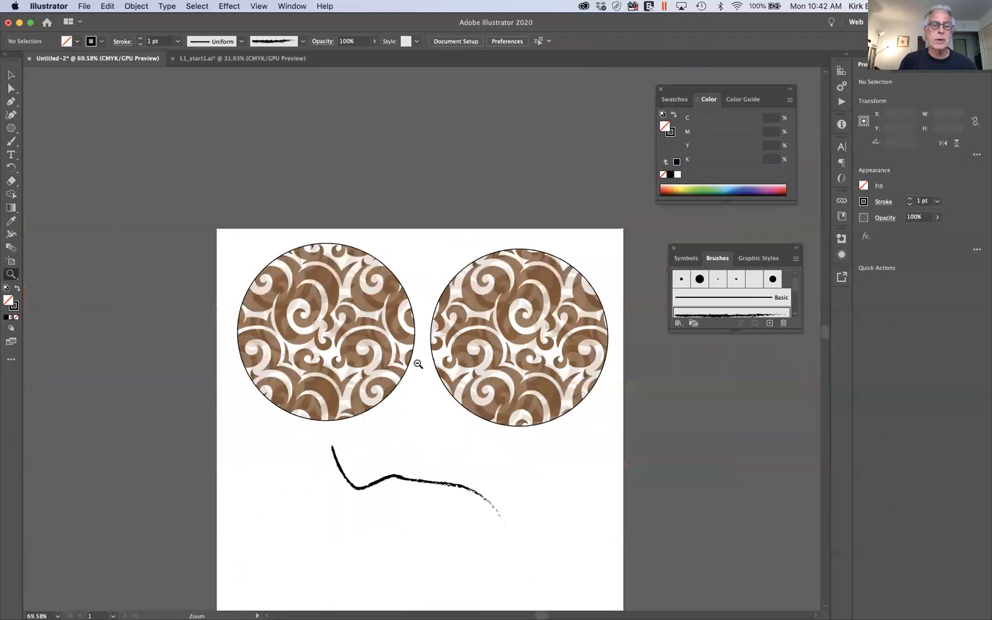
scroll(415, 355, "up", 2)
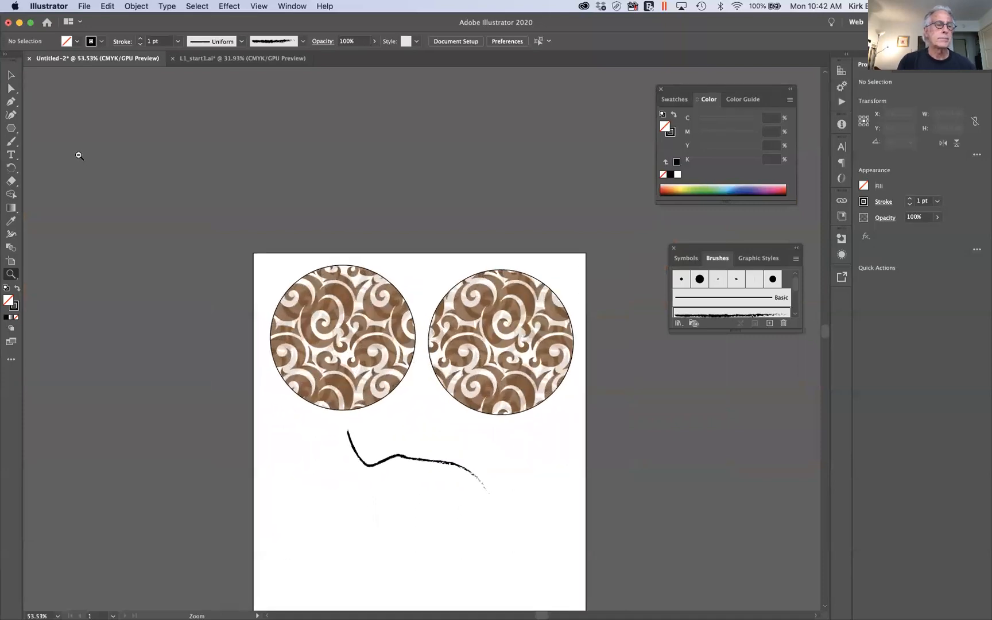
Switch to the Selection tool and zoom the artboard in and out repeatedly without the Zoom tool, going as far out as 6.25%.
left_click(11, 75)
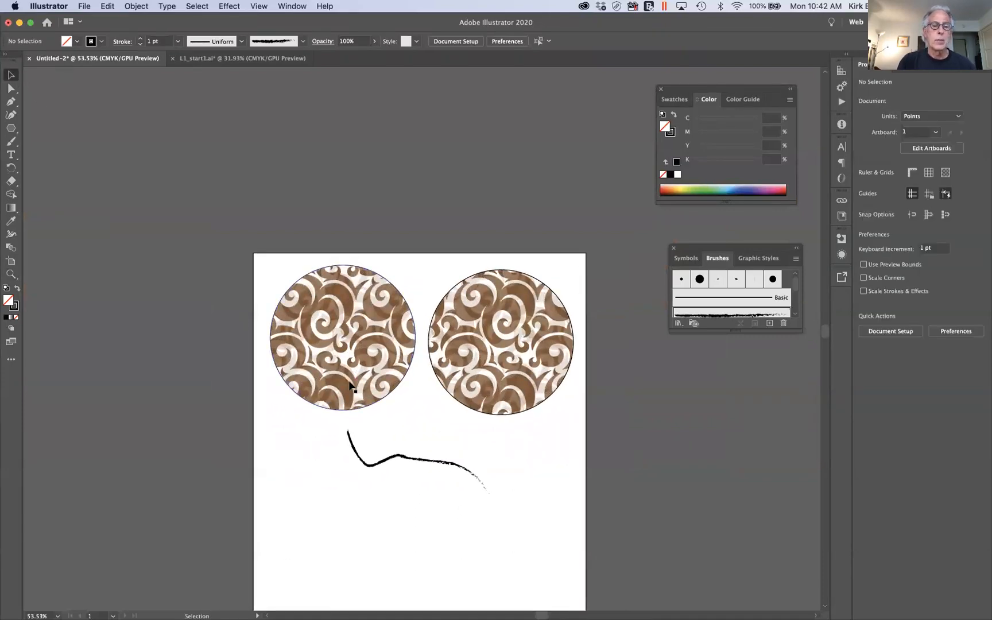
scroll(350, 383, "up", 4)
scroll(349, 380, "down", 3)
scroll(349, 378, "up", 1)
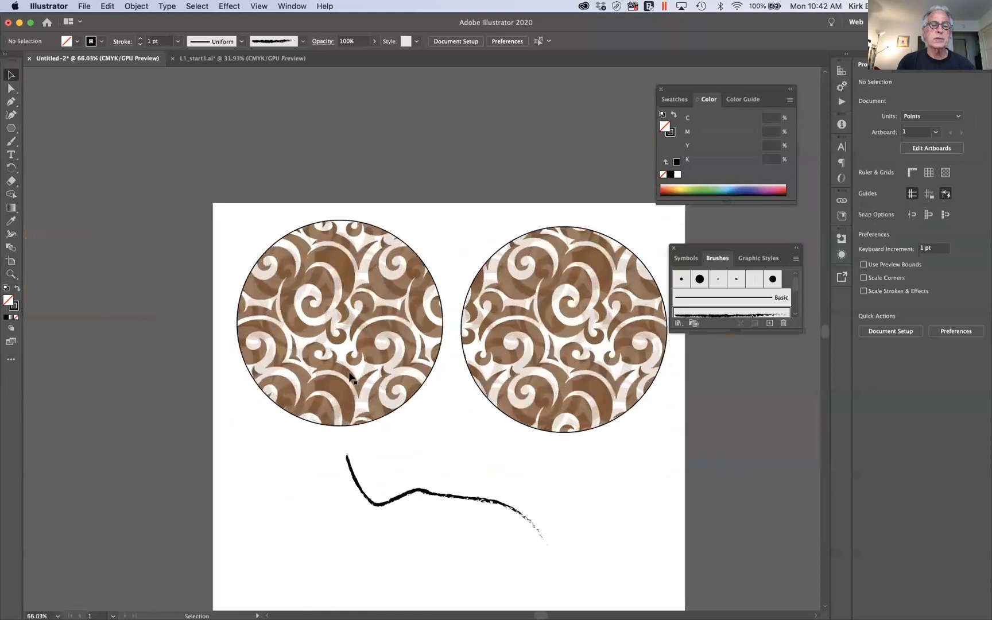
scroll(350, 378, "up", 3)
scroll(349, 378, "down", 3)
scroll(349, 378, "up", 2)
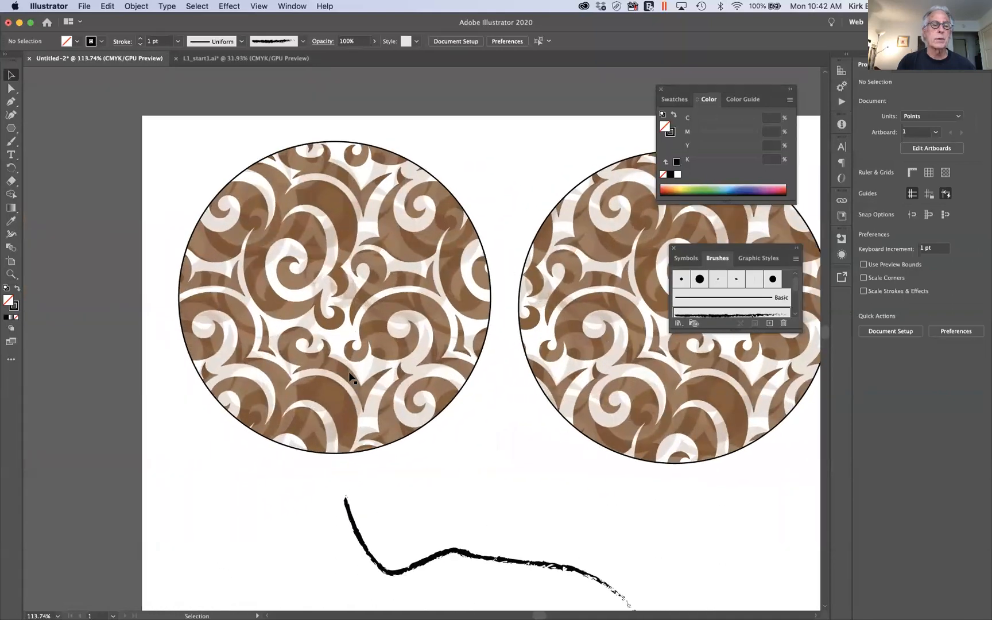
scroll(349, 378, "down", 8)
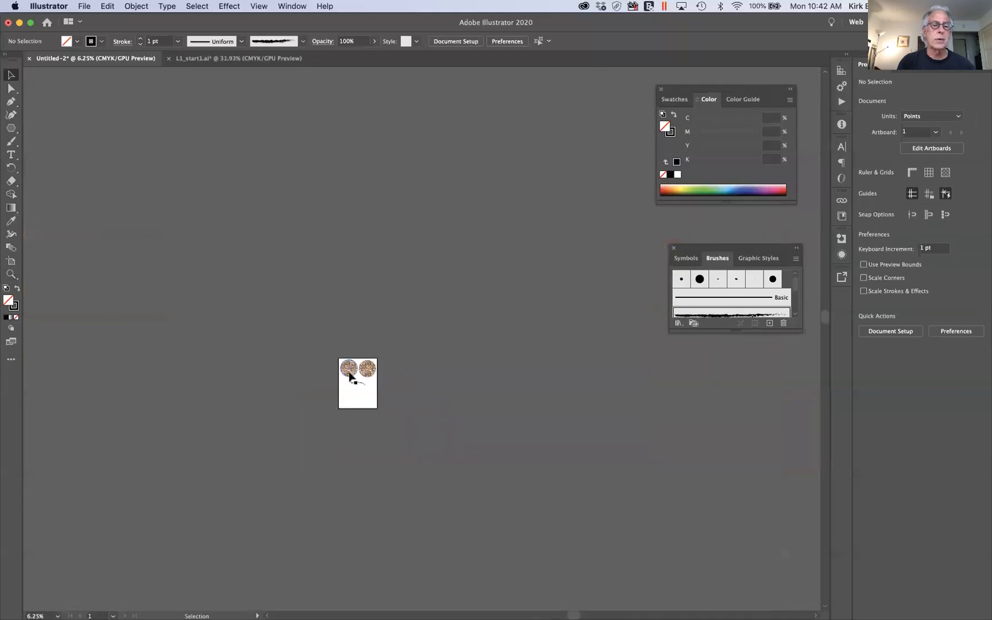
scroll(349, 377, "up", 4)
scroll(392, 305, "up", 1)
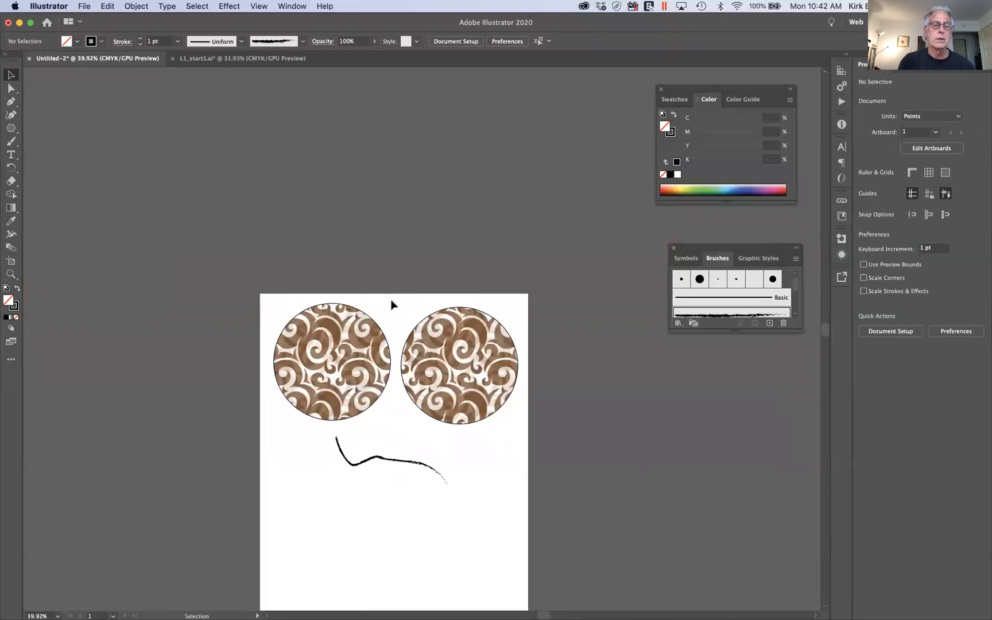
scroll(391, 304, "up", 3)
scroll(391, 305, "down", 1)
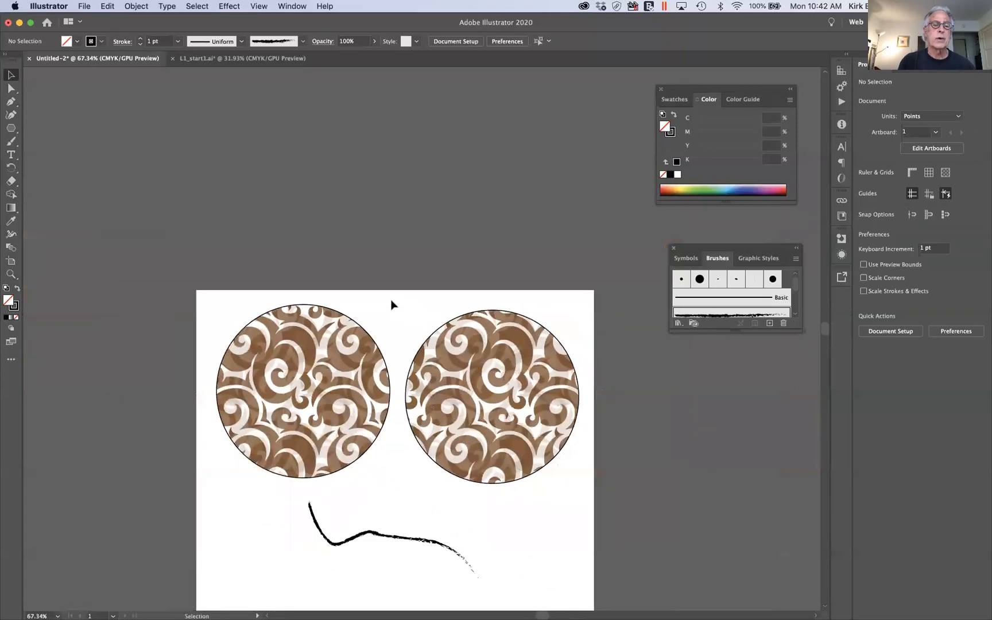
scroll(391, 304, "up", 1)
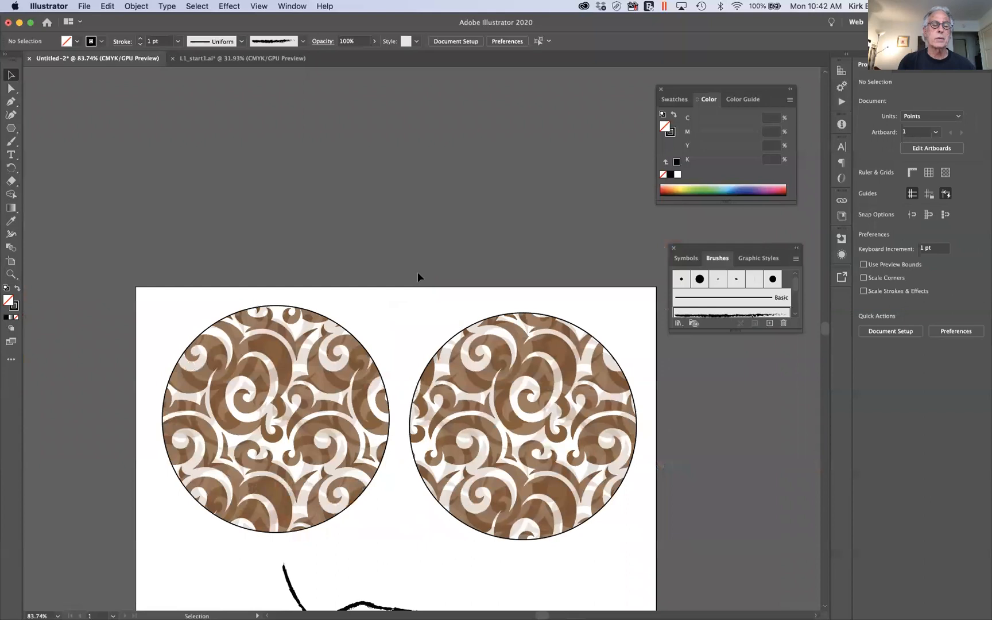
Zoom the artboard out and back in to 61.2% without the Zoom tool, and pan until the whole page is in view.
scroll(418, 274, "down", 8)
scroll(441, 218, "up", 2)
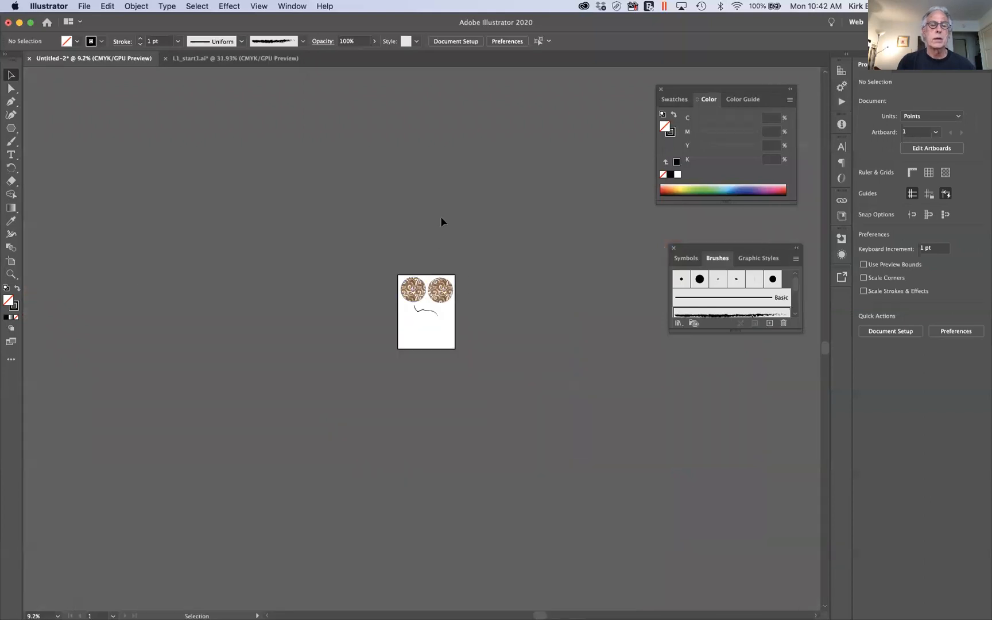
scroll(411, 287, "up", 9)
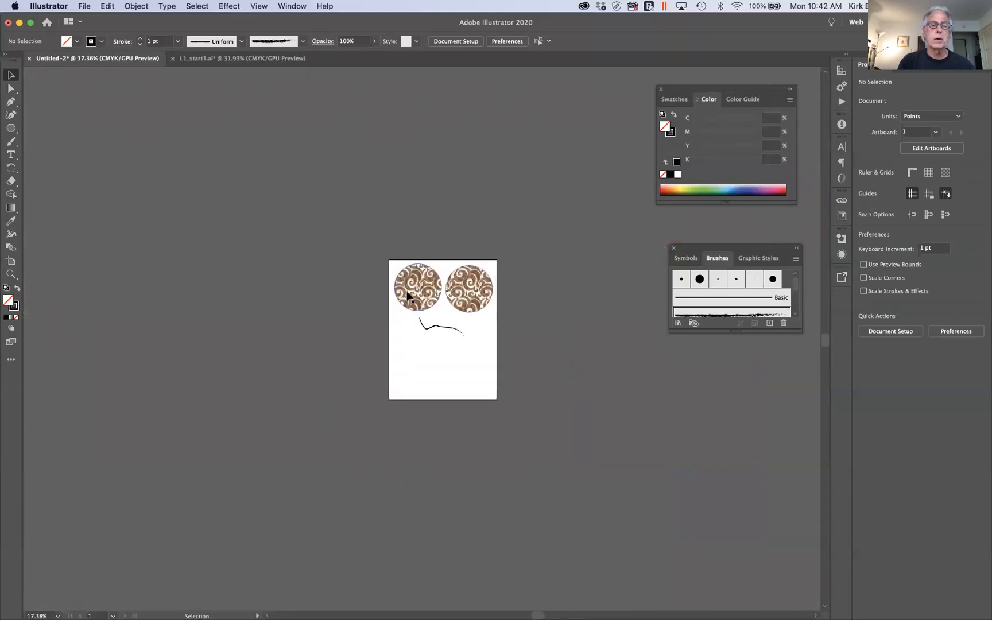
scroll(413, 277, "up", 1)
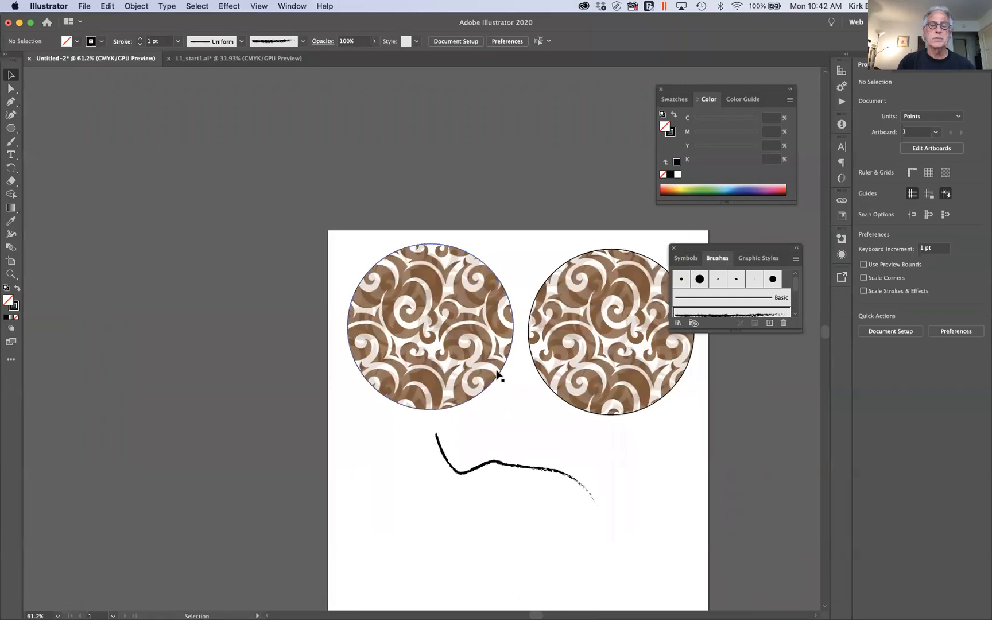
key("space")
left_click_drag(503, 421, 361, 285)
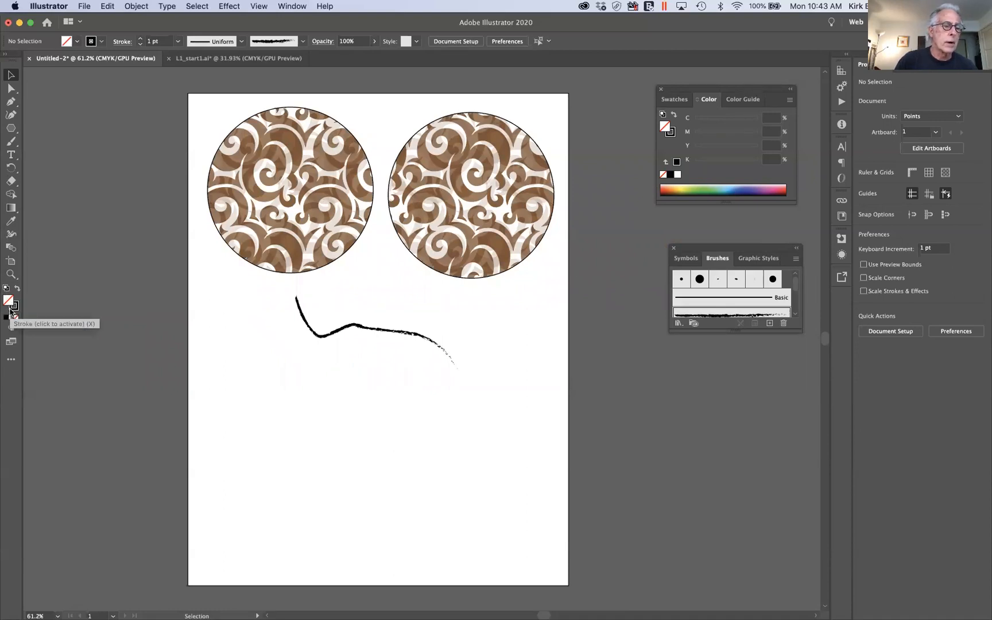
Ungroup the two patterned circles and deselect them.
left_click(448, 246)
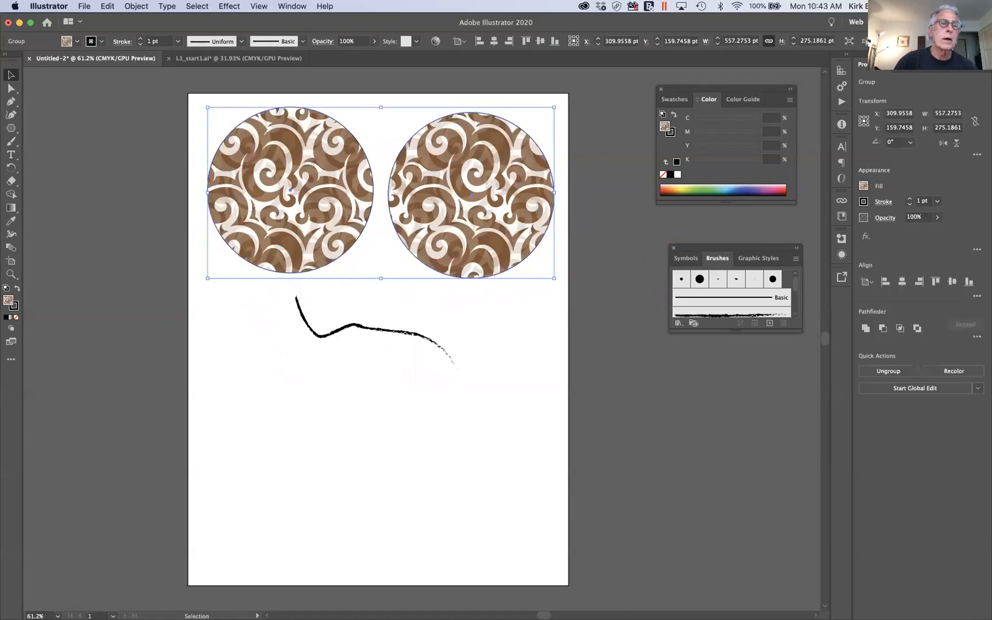
left_click(143, 7)
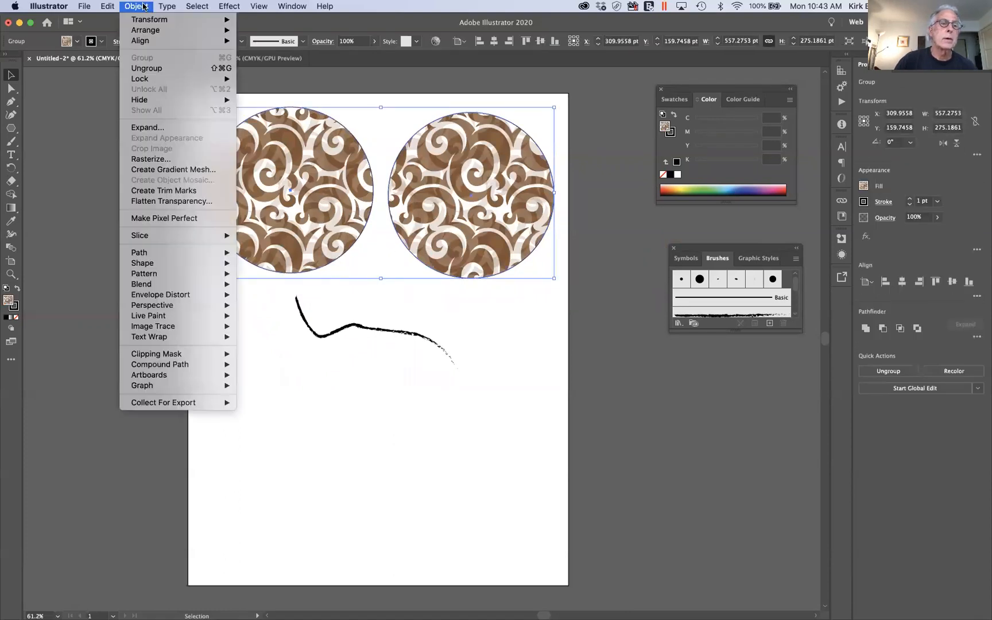
left_click(147, 68)
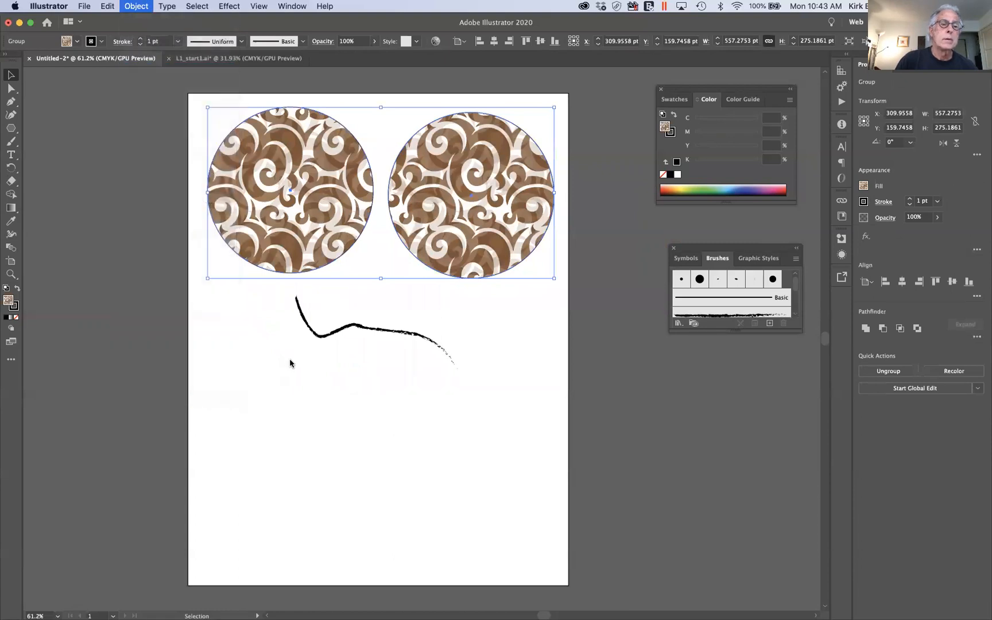
left_click(283, 343)
key("super+h")
Fill the left circle with blue (C 95.69, M 87.45, Y 0, K 0) and set its black stroke weight to 10 pt.
left_click(231, 253)
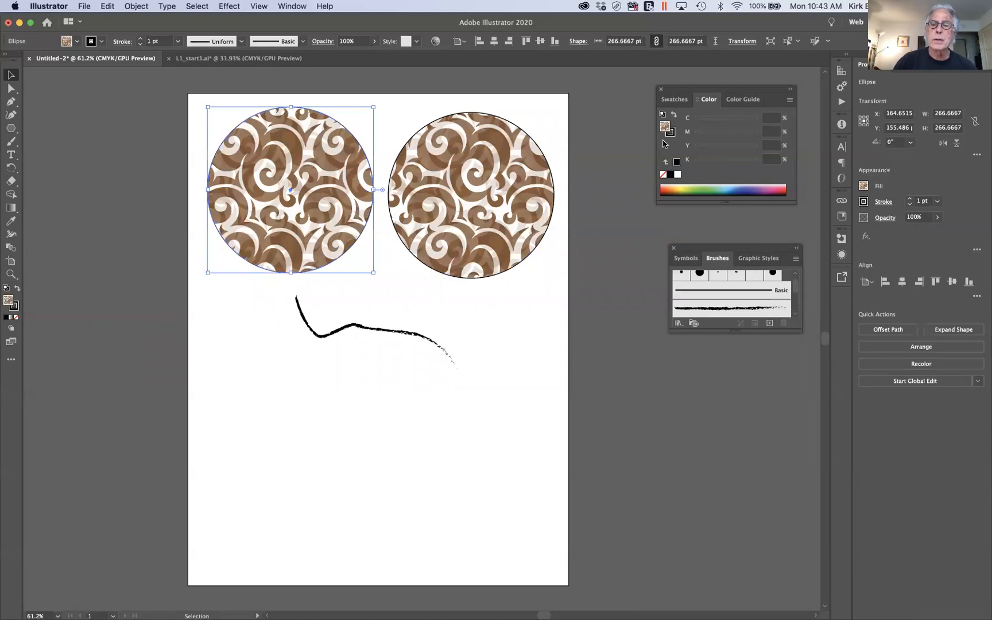
left_click(743, 188)
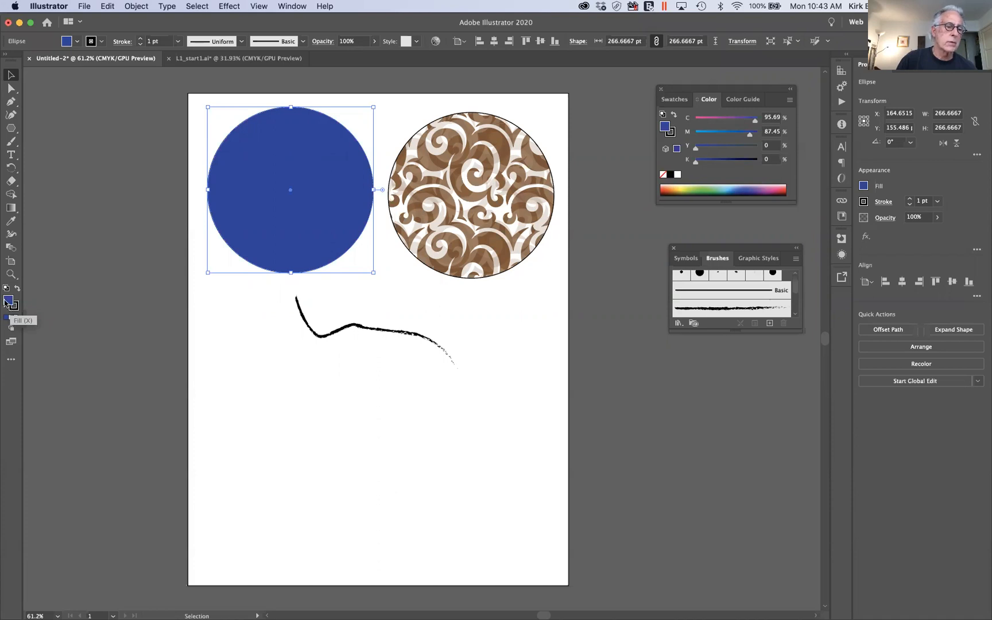
left_click(16, 309)
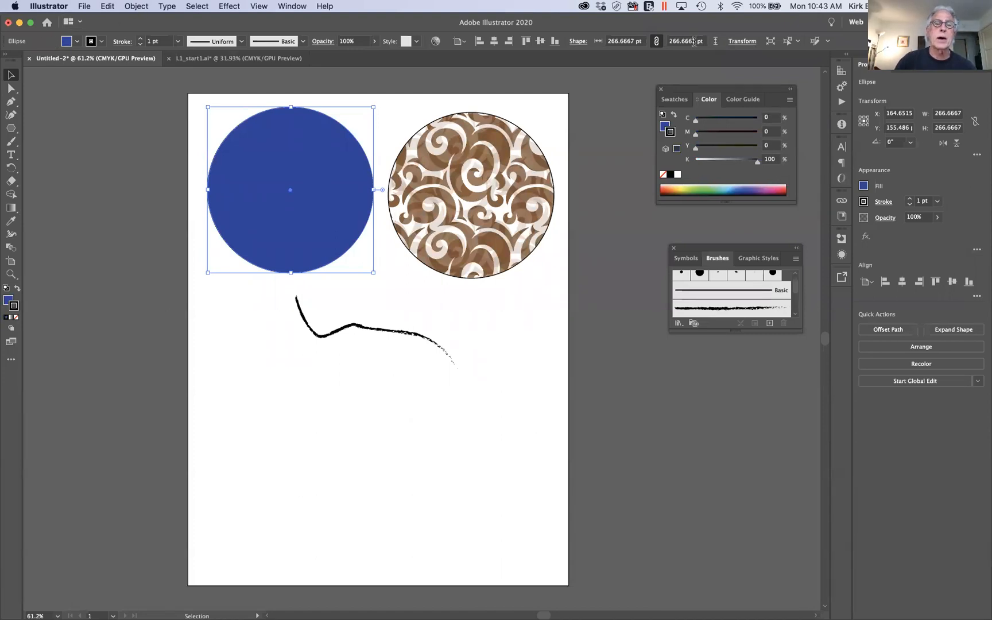
left_click(178, 43)
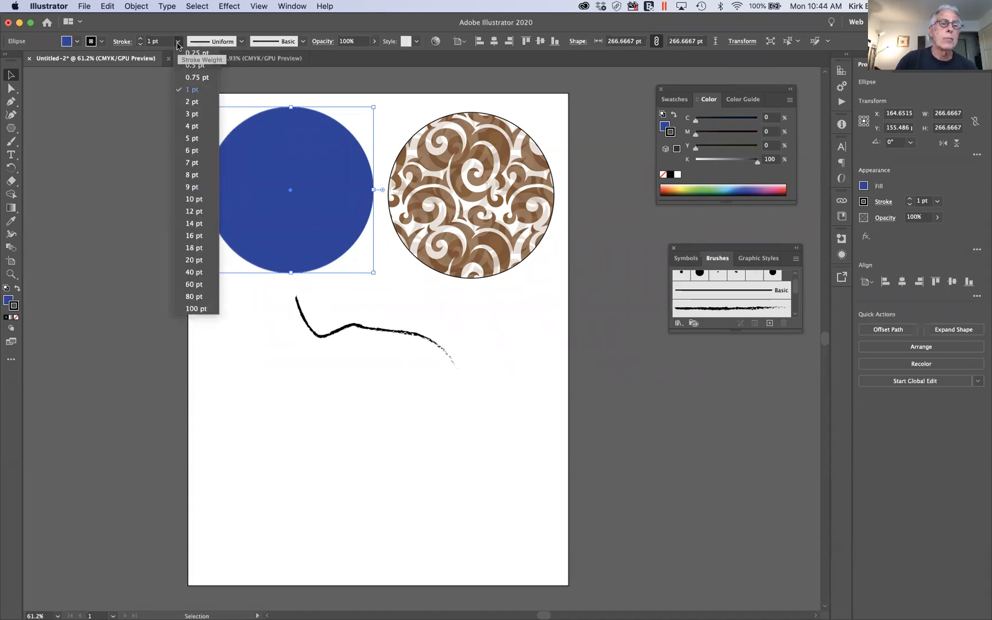
left_click(195, 199)
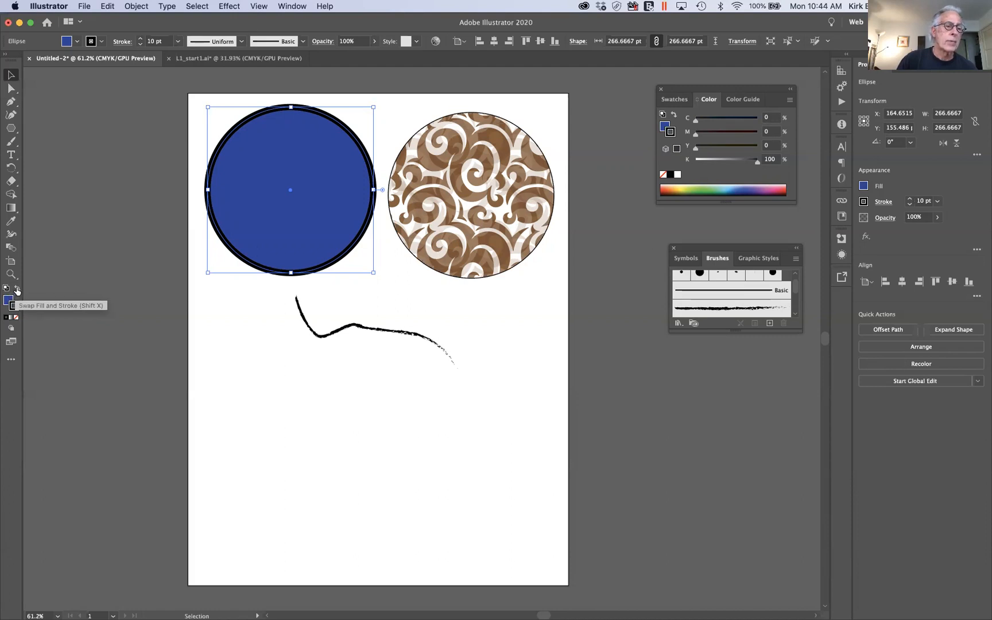
Swap the blue circle's fill and stroke colors, swap them back, and view the available drawing modes.
left_click(18, 290)
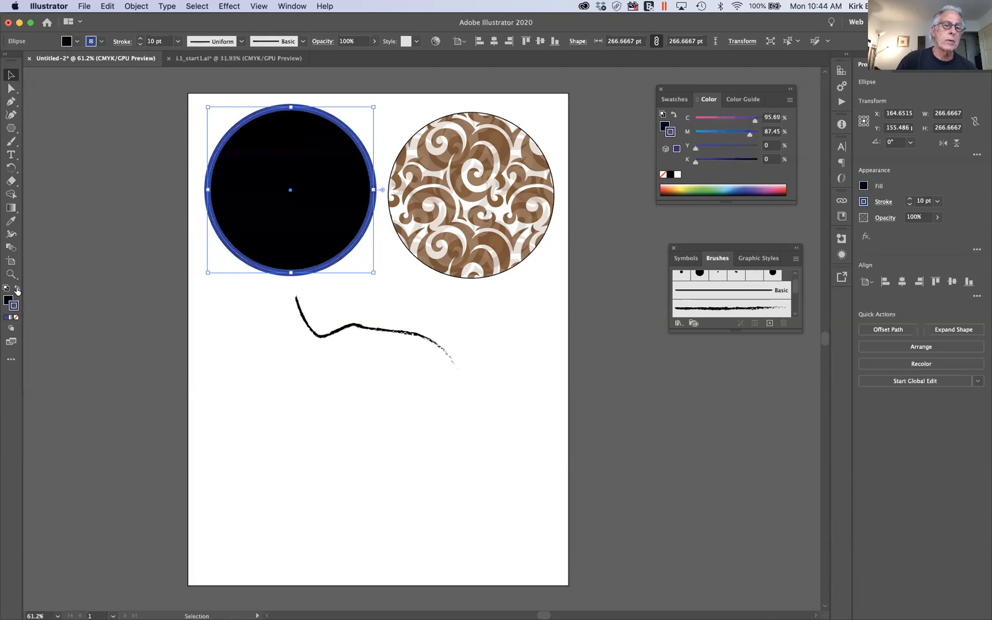
left_click(17, 290)
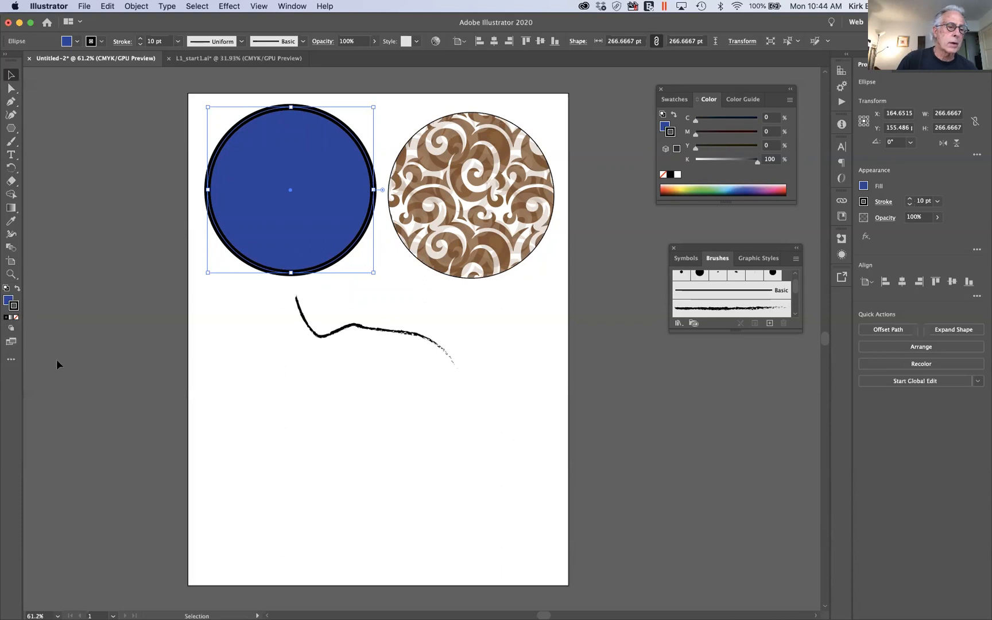
left_click(11, 329)
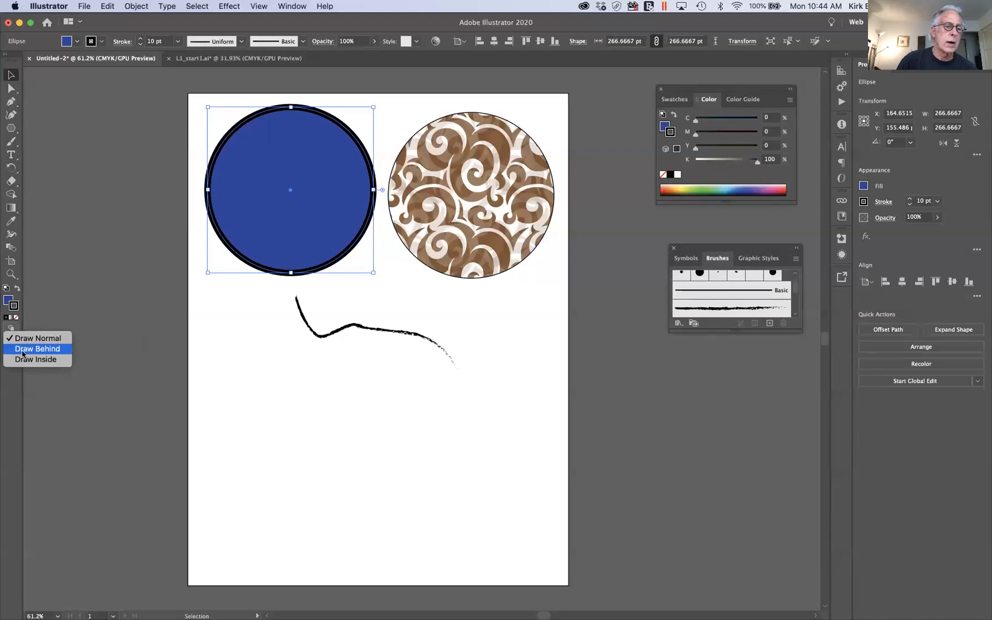
left_click(60, 278)
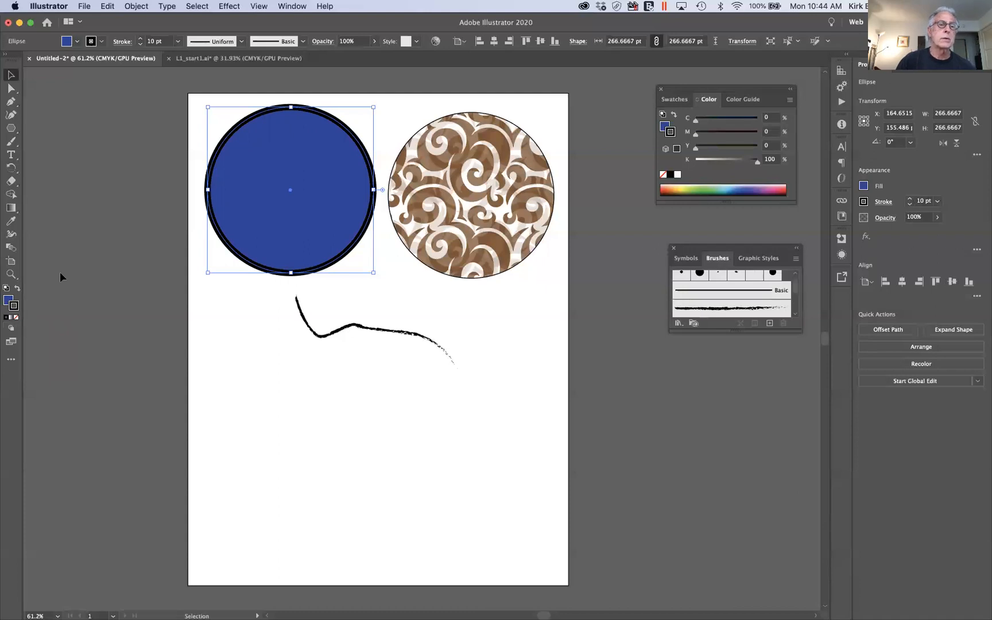
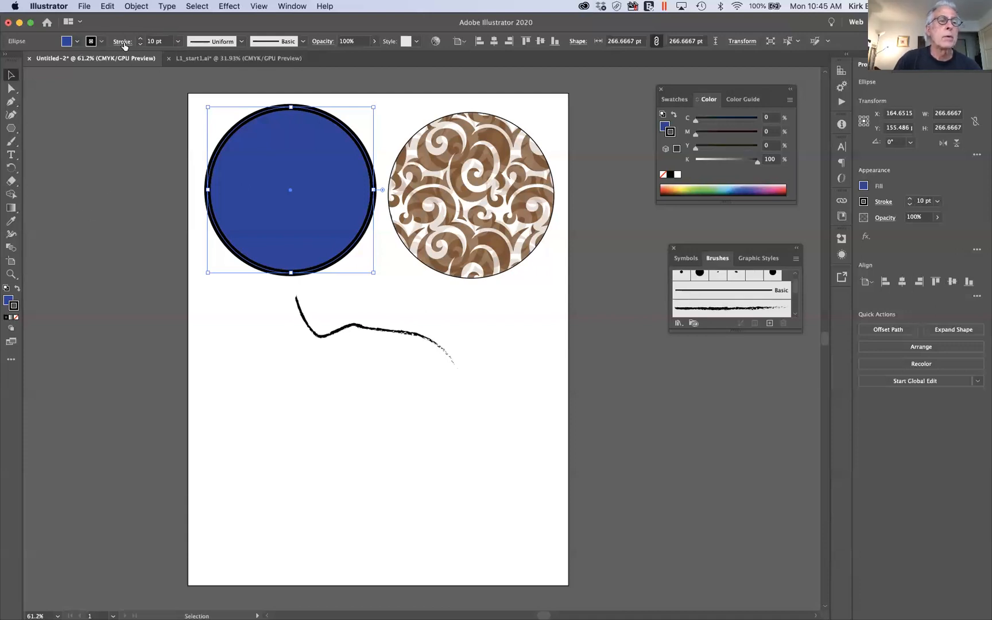
Try the lens-shaped variable width profile on the blue circle's stroke, and restore the Uniform profile.
left_click(241, 43)
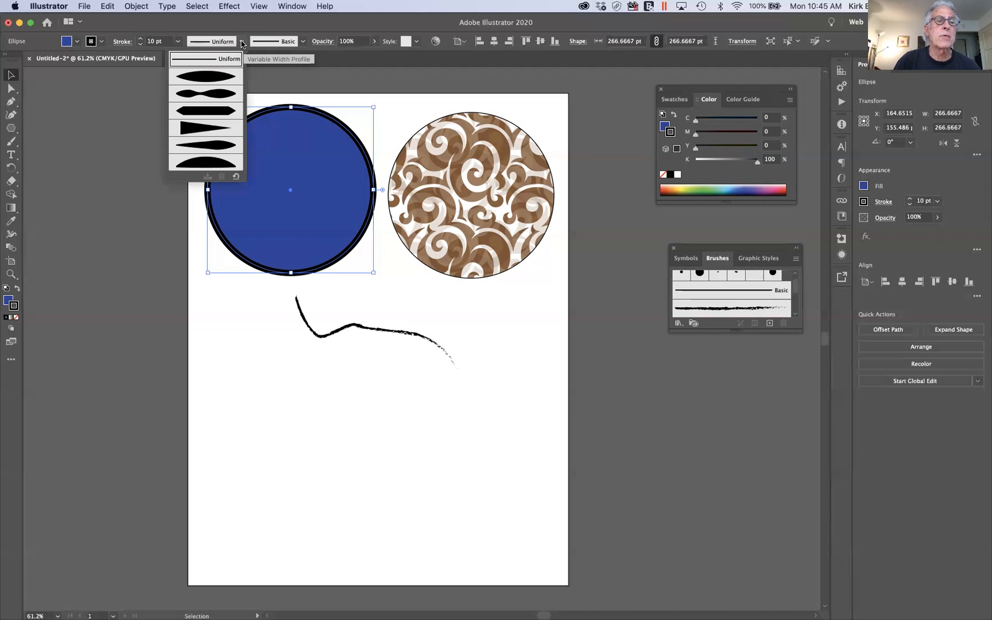
left_click(221, 76)
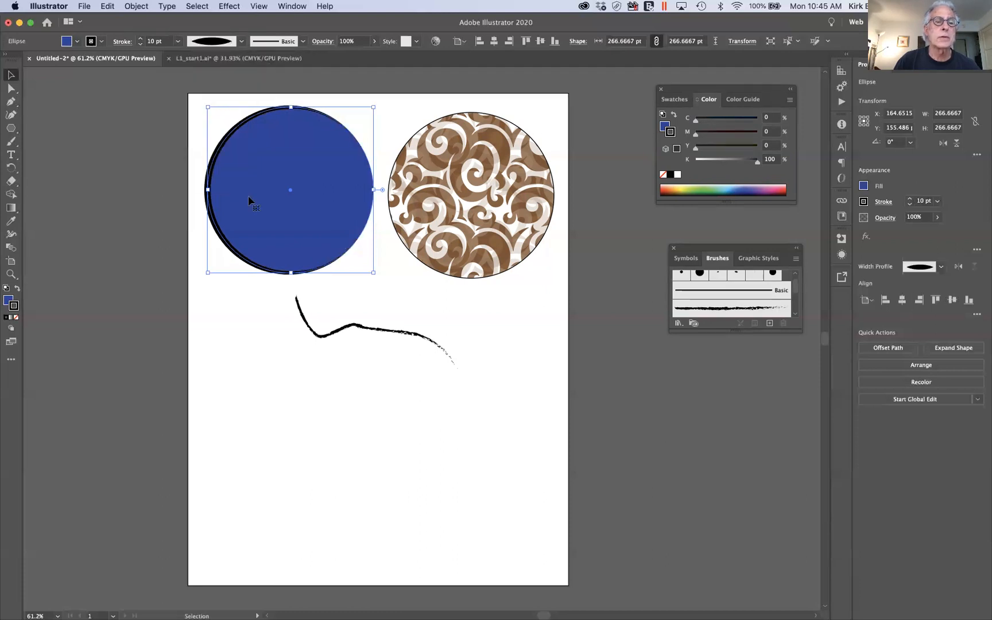
left_click(241, 41)
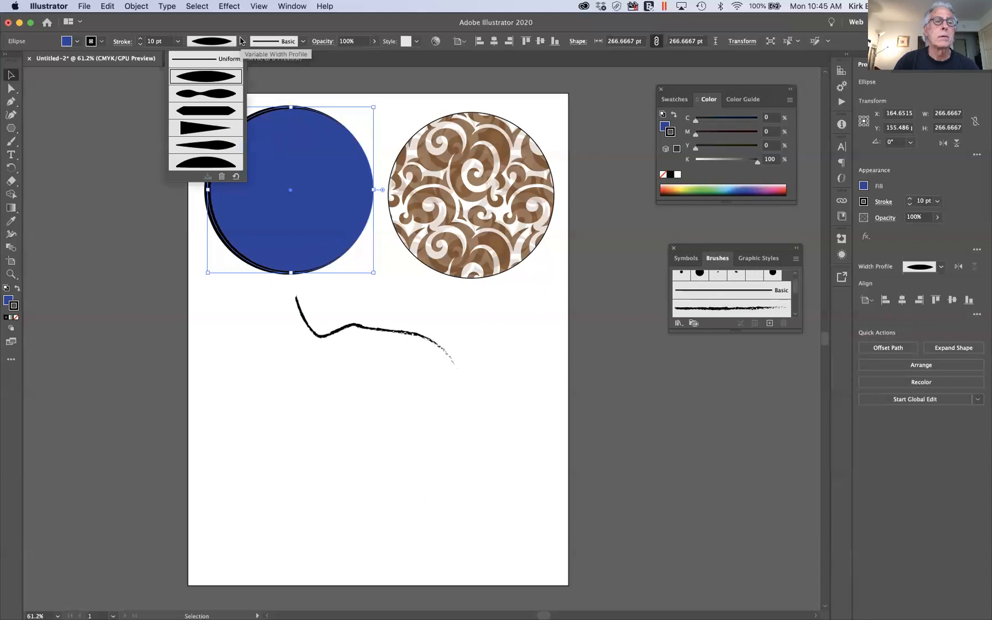
left_click(220, 60)
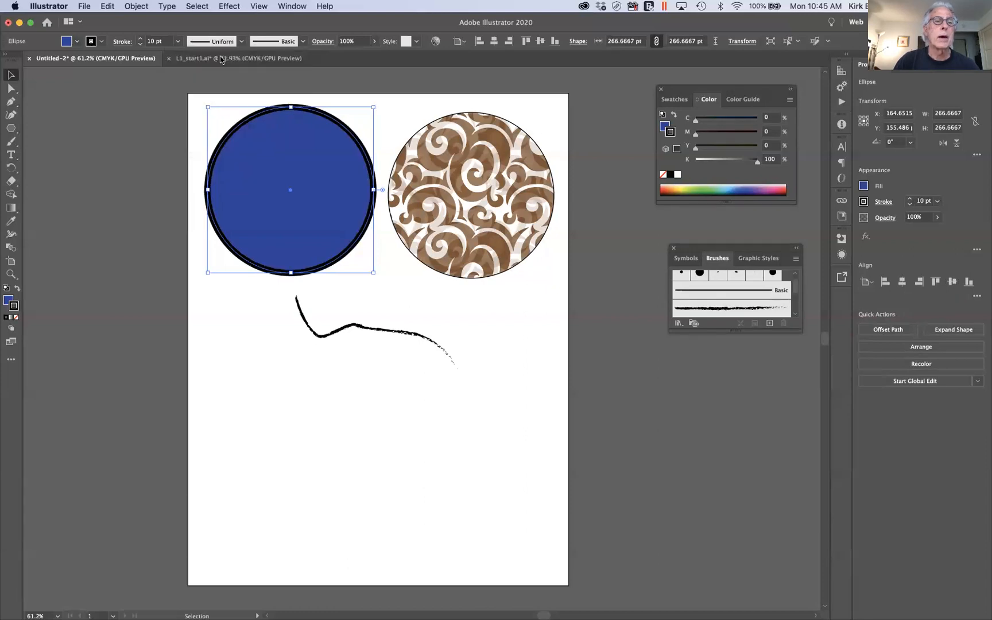
Apply the rough charcoal-like brush used for the curved line to the blue circle's outline.
left_click(301, 41)
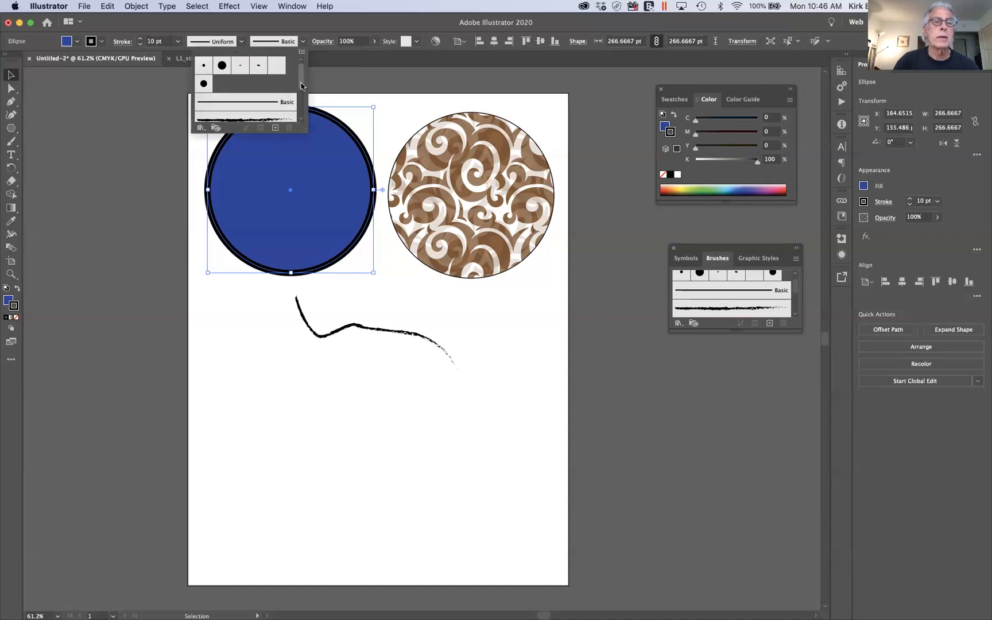
mouse_move(301, 86)
left_mouse_down()
mouse_move(294, 117)
mouse_move(292, 78)
mouse_move(290, 92)
left_mouse_up()
left_click(263, 111)
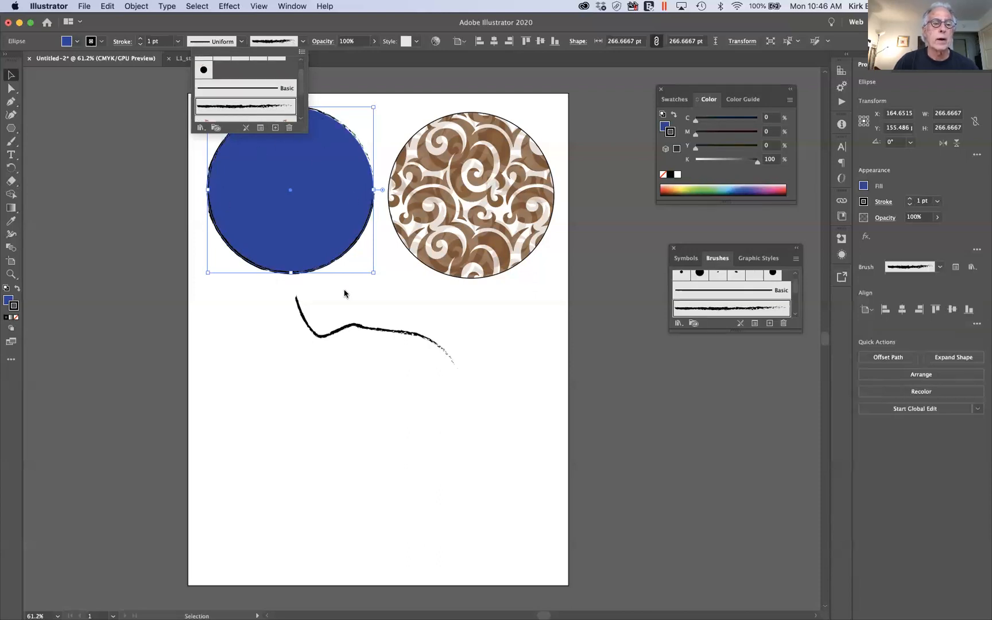
left_click(345, 62)
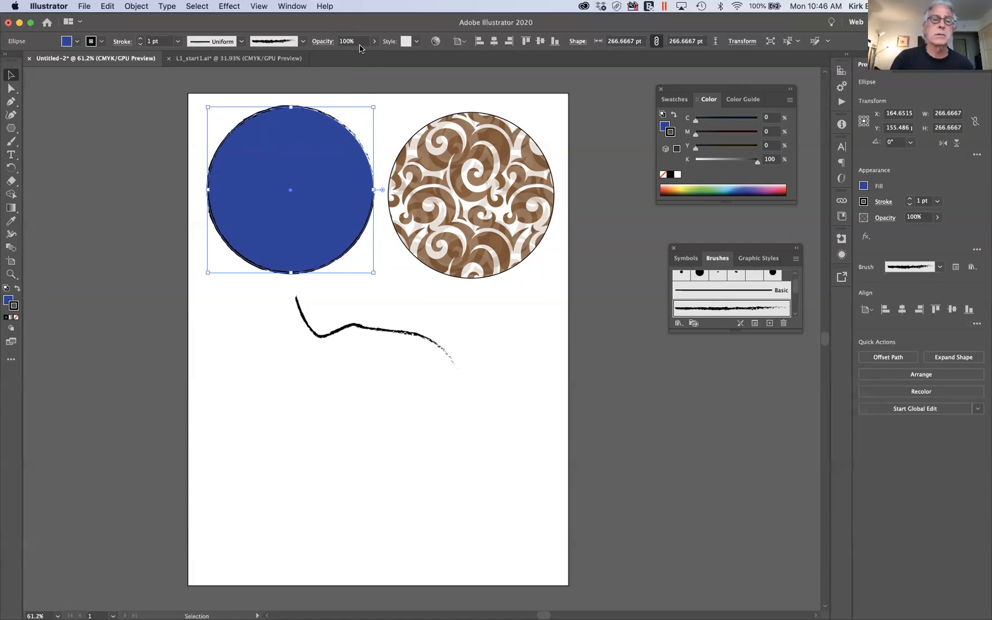
Review the graphic styles and the Recolor Artwork options for the blue circle without applying any of them.
left_click(415, 43)
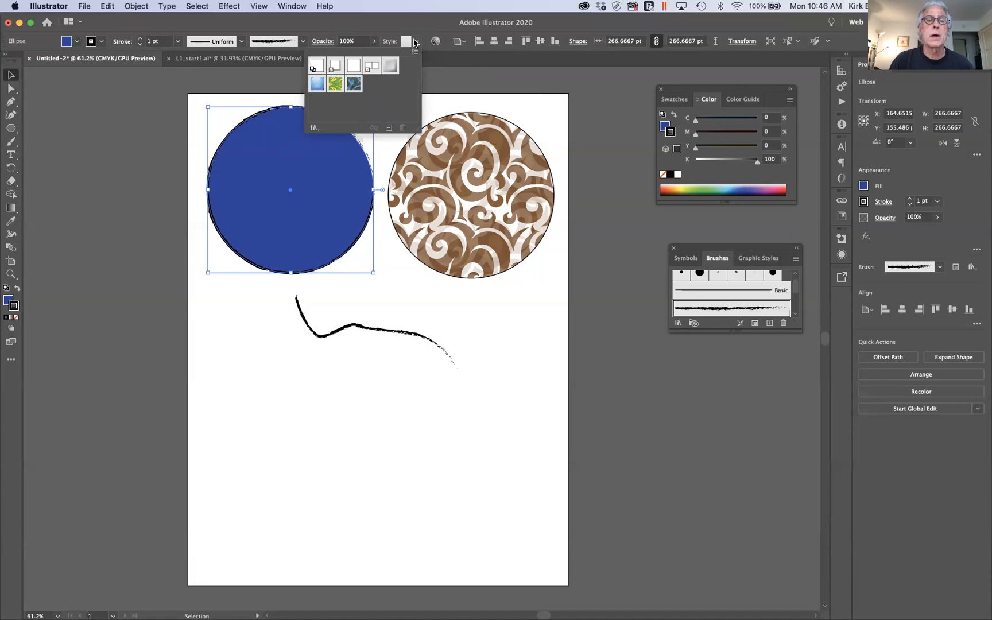
left_click(415, 43)
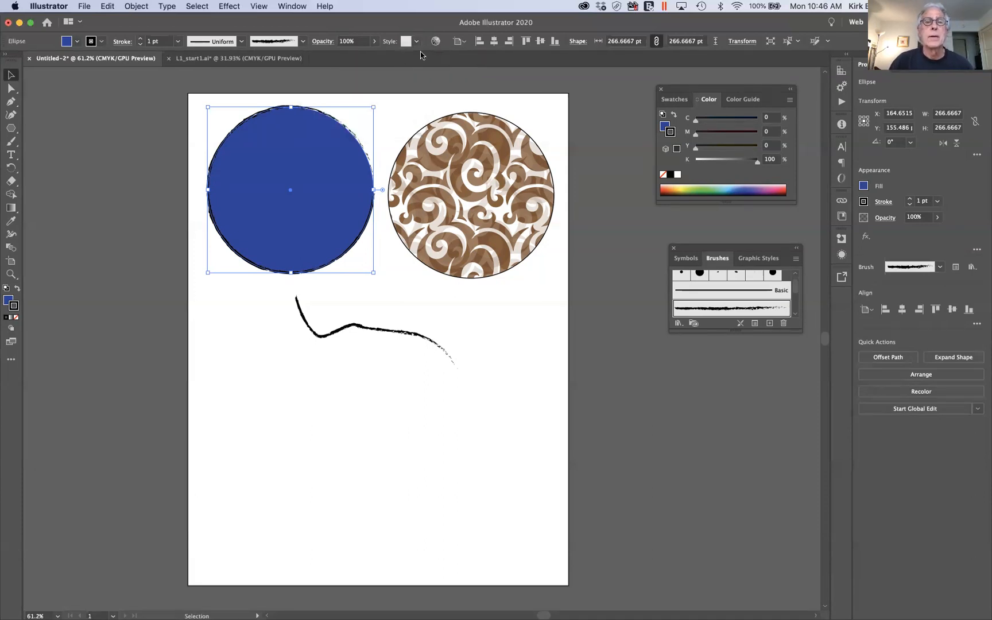
left_click(435, 42)
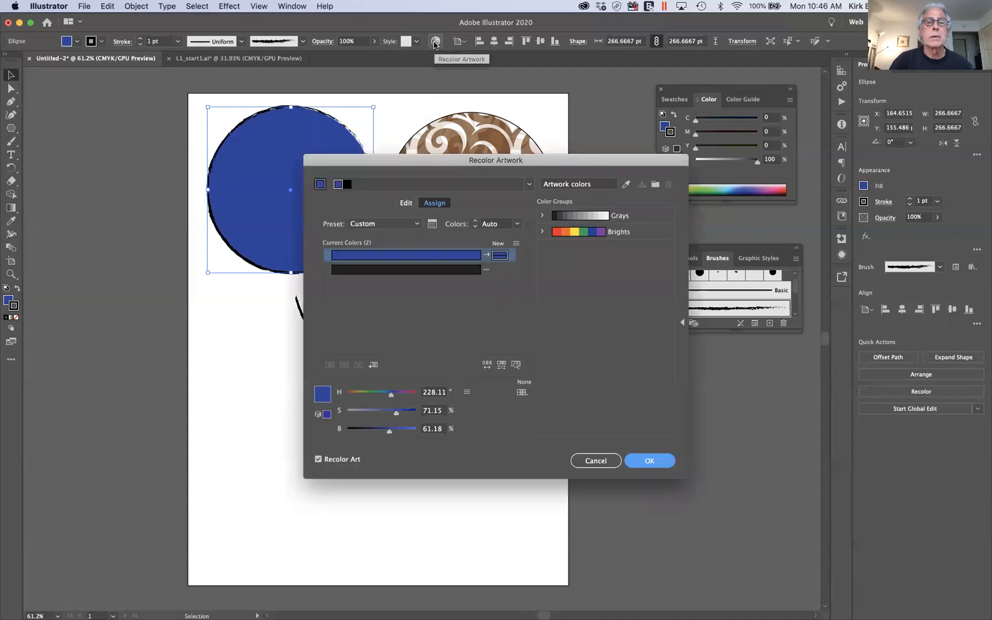
left_click_drag(446, 163, 529, 124)
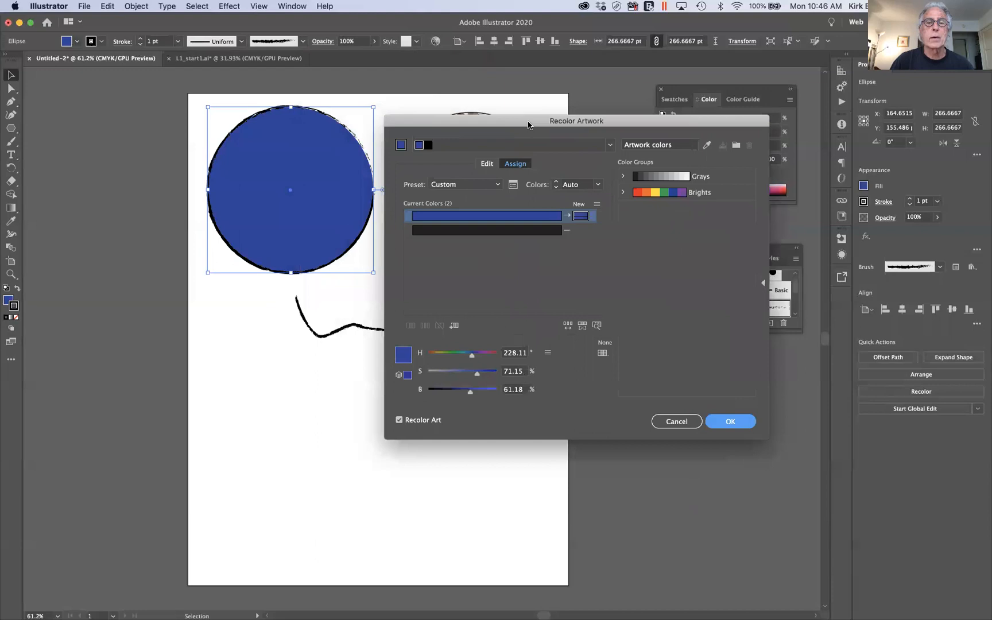
left_click(667, 420)
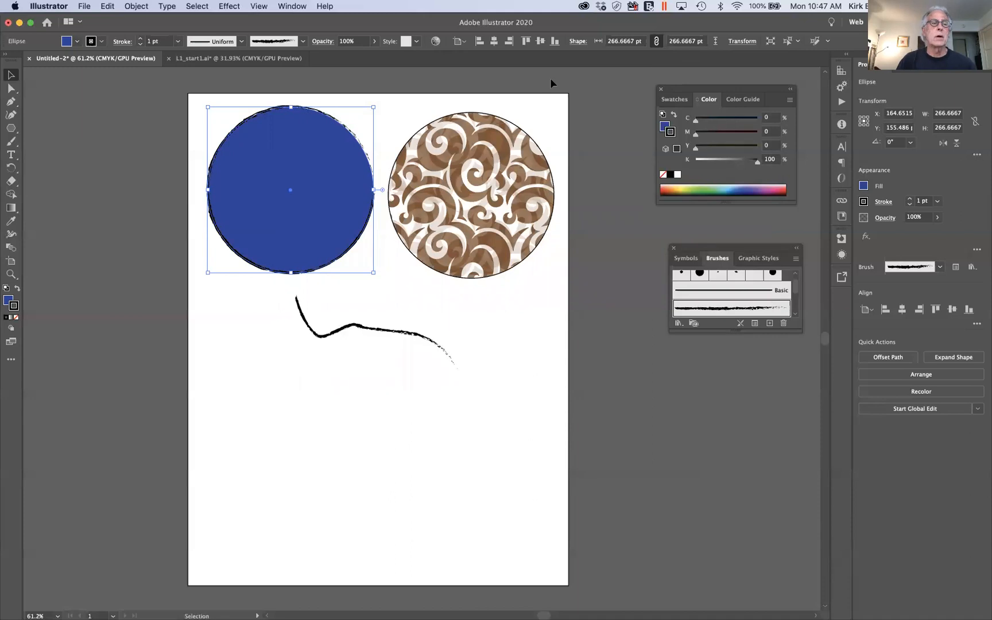
Change the general measurement units in the preferences to Inches.
left_click(51, 7)
mouse_move(55, 39)
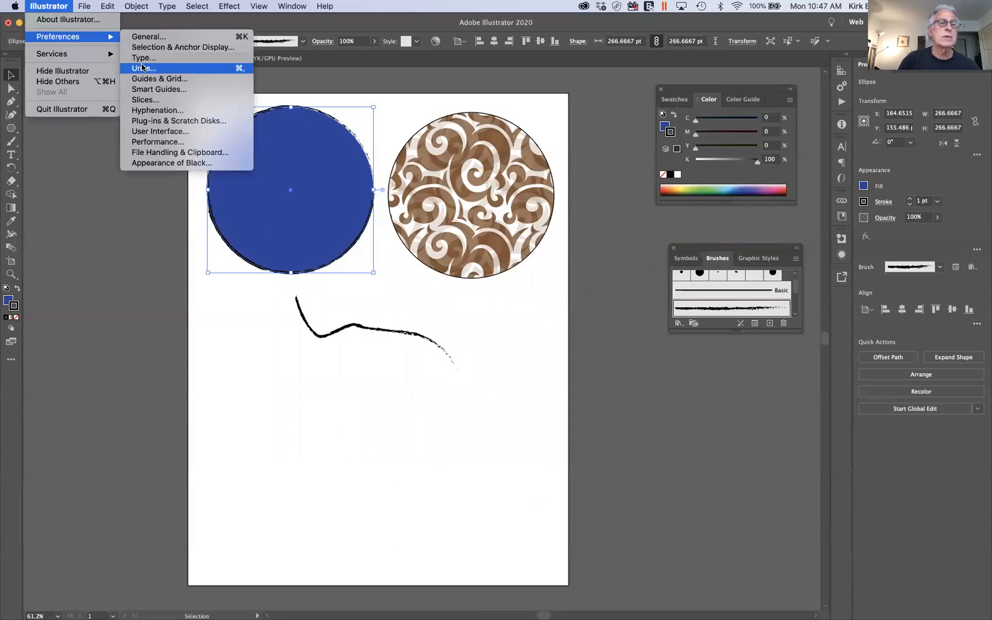
left_click(142, 68)
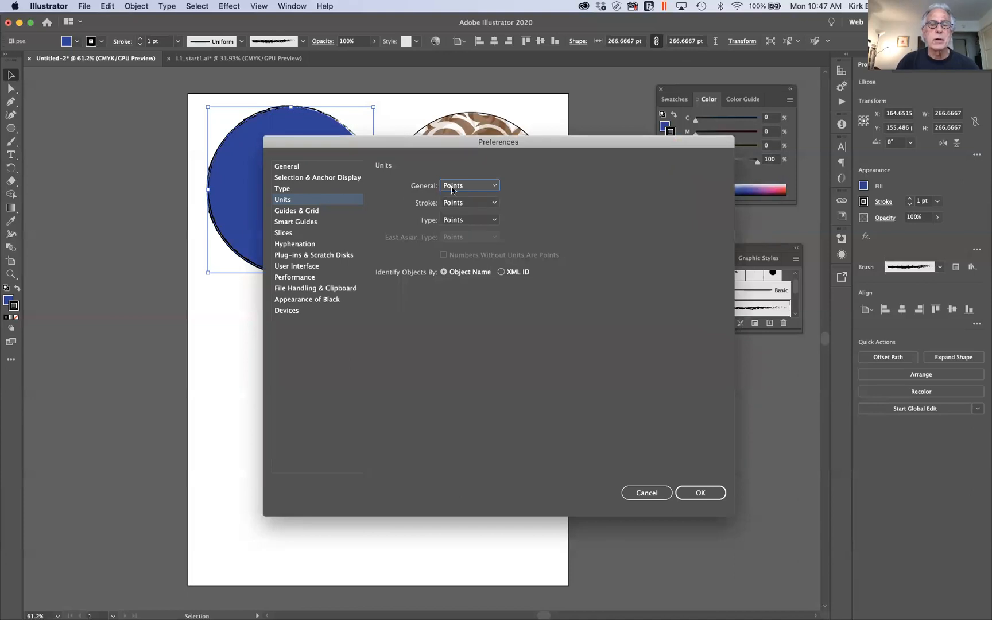
left_click(492, 189)
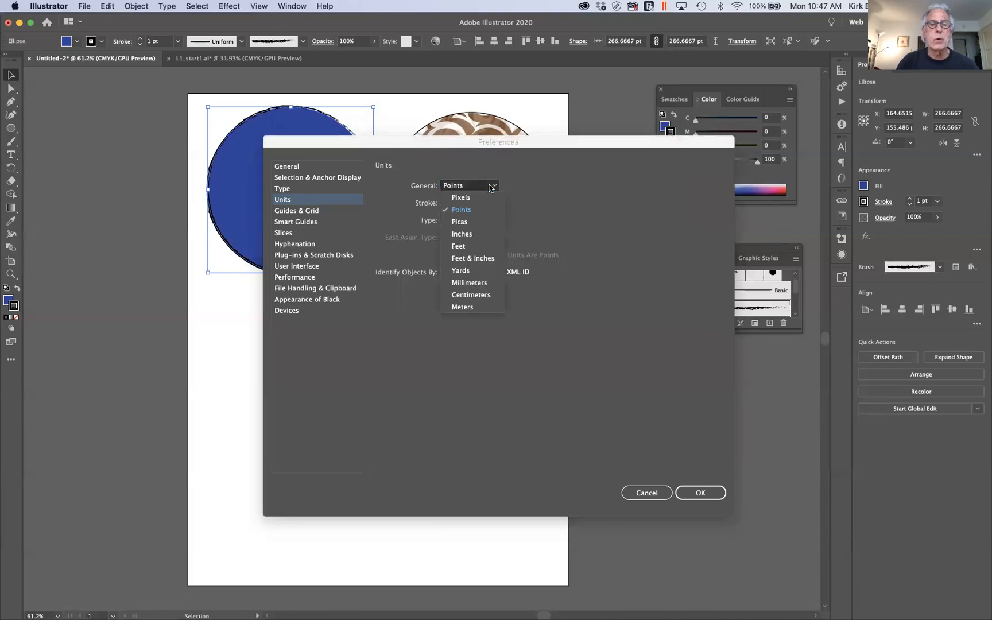
left_click(483, 235)
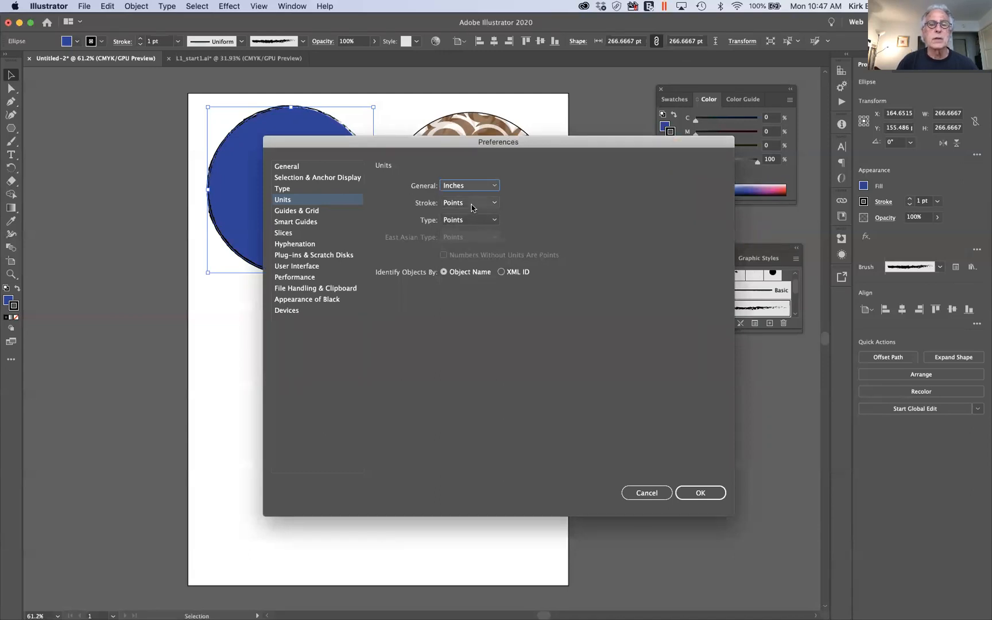
left_click(693, 493)
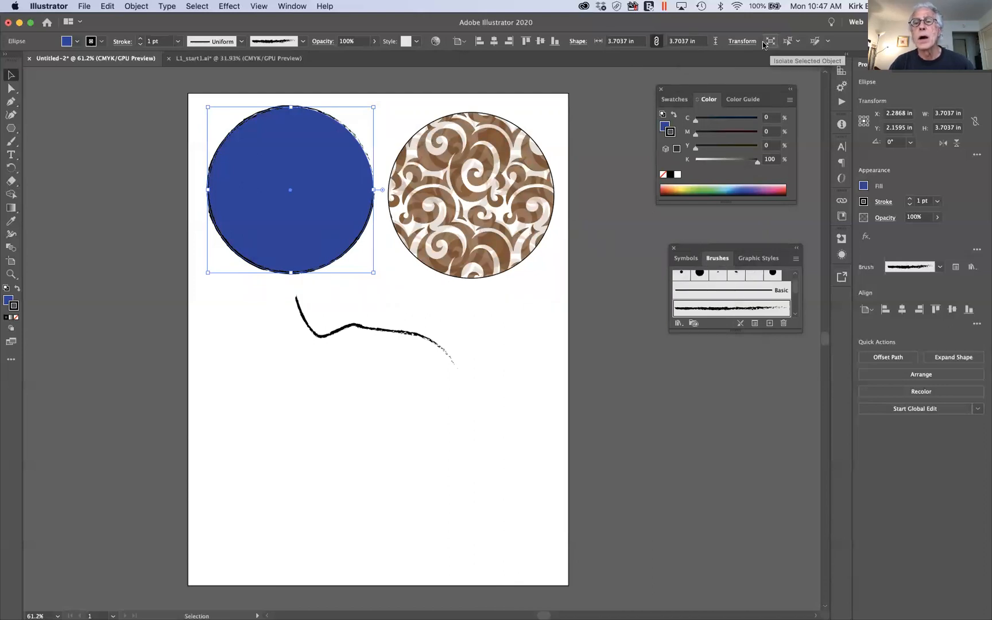
Review the blue circle's transform options and the list of available panels without changing the artwork.
left_click(742, 41)
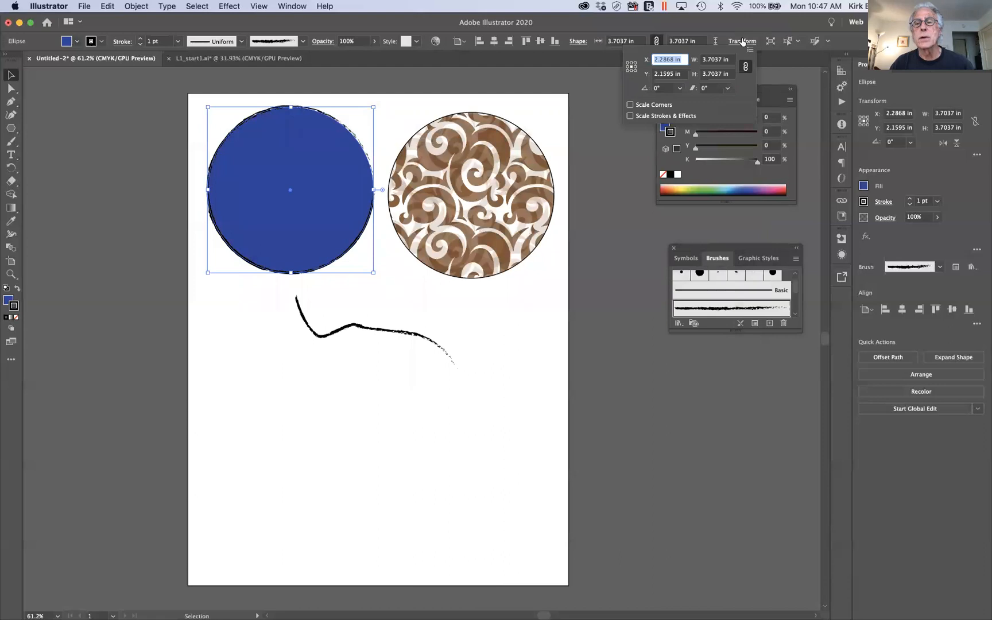
left_click(742, 41)
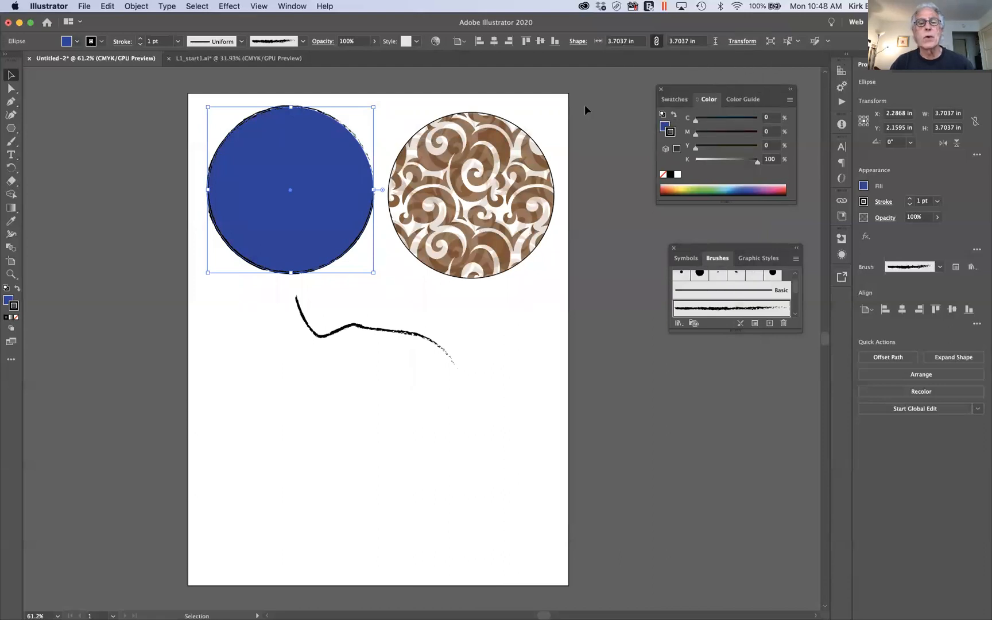
left_click_drag(319, 239, 328, 261)
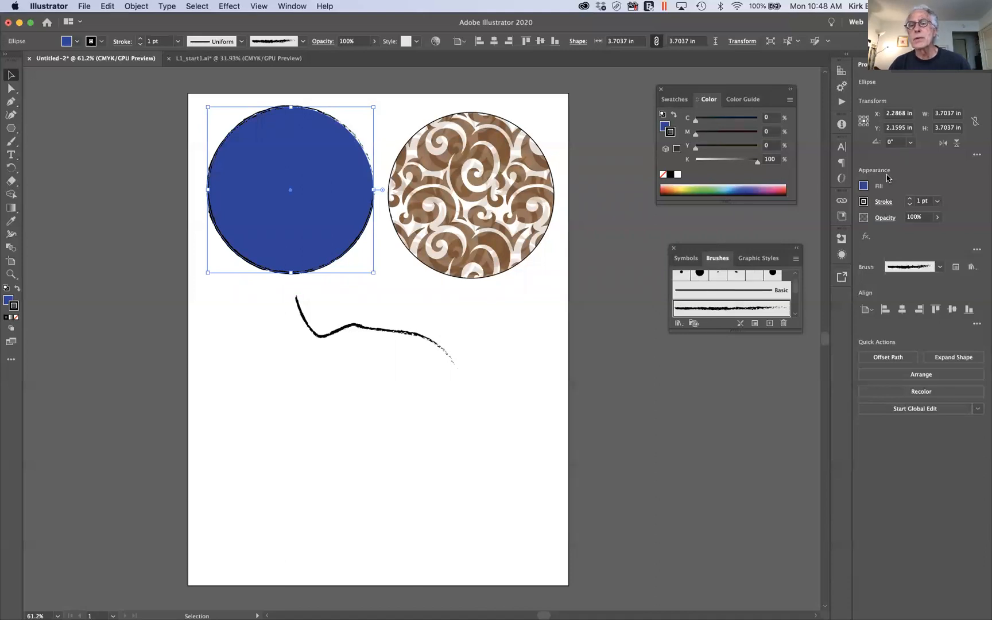
left_click_drag(756, 87, 752, 94)
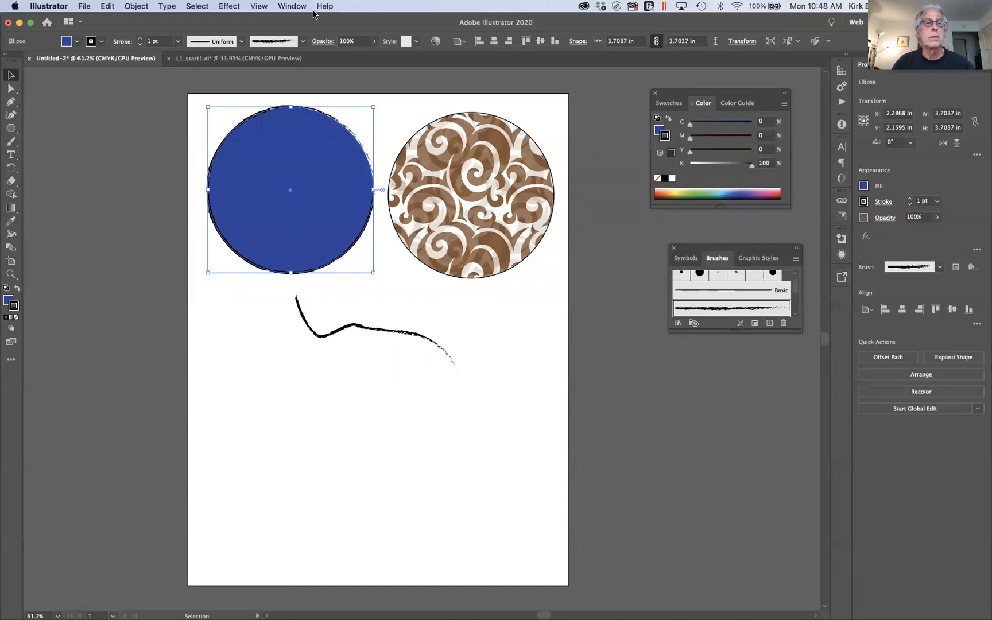
left_click(295, 5)
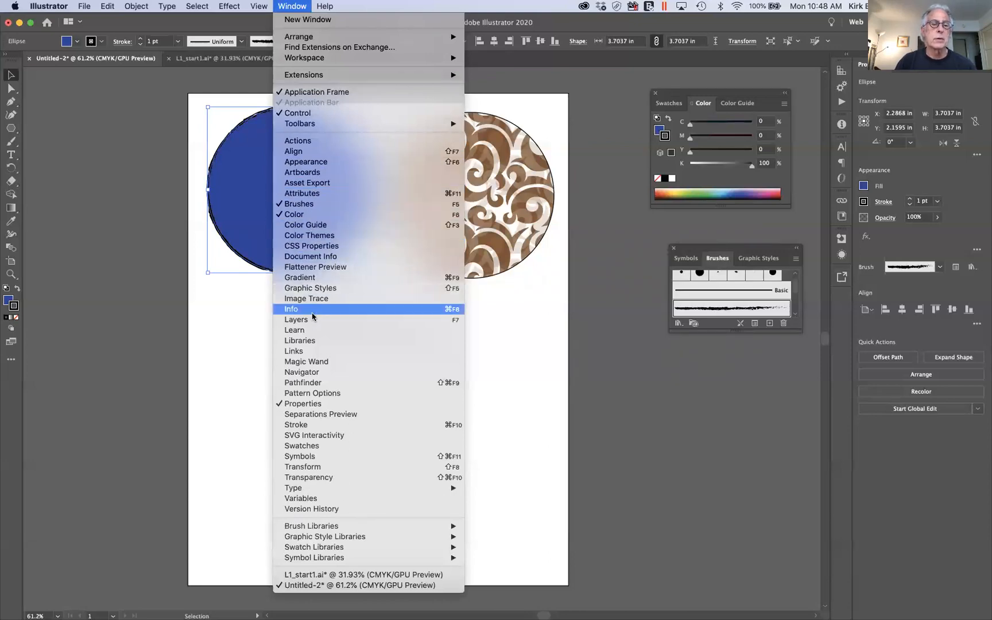
left_click(439, 6)
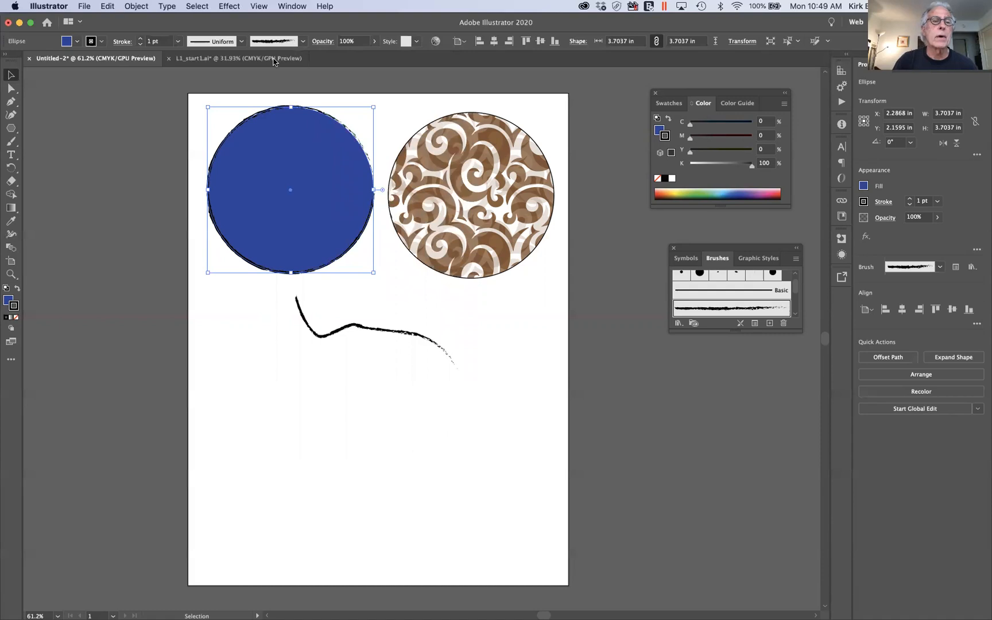
Open L1_start2.ai from the Lesson01 folder inside the Illustrator CC 2019 lessons folder on the Desktop.
left_click(107, 6)
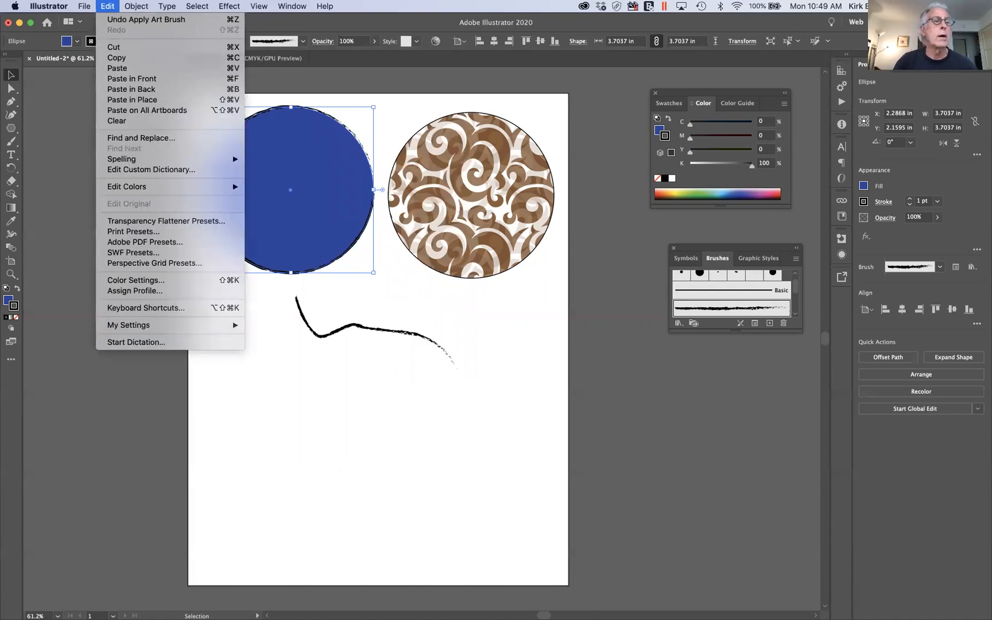
mouse_move(262, 6)
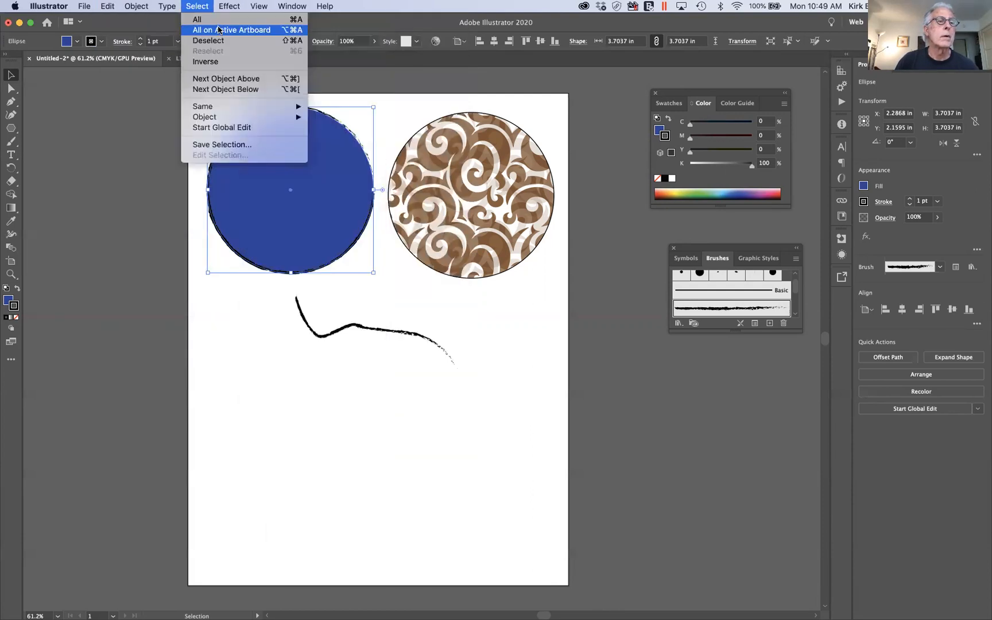
mouse_move(107, 6)
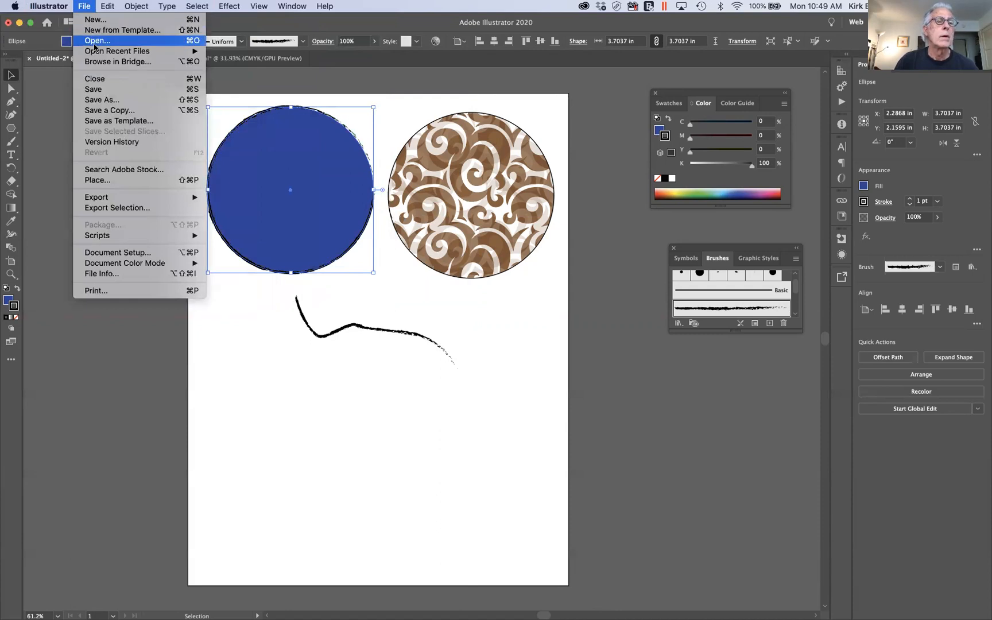
mouse_move(96, 53)
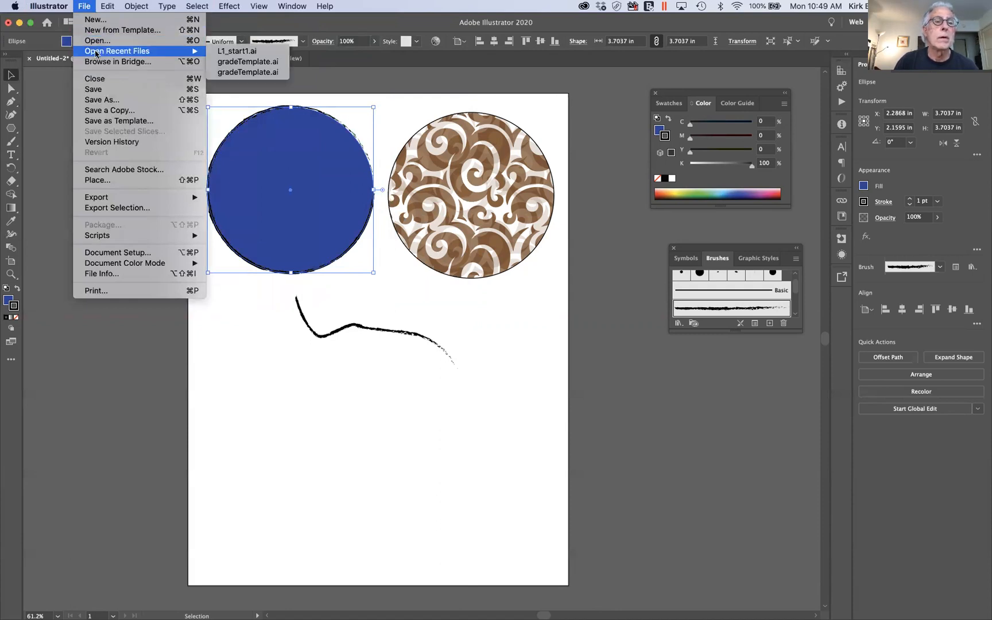
left_click(96, 46)
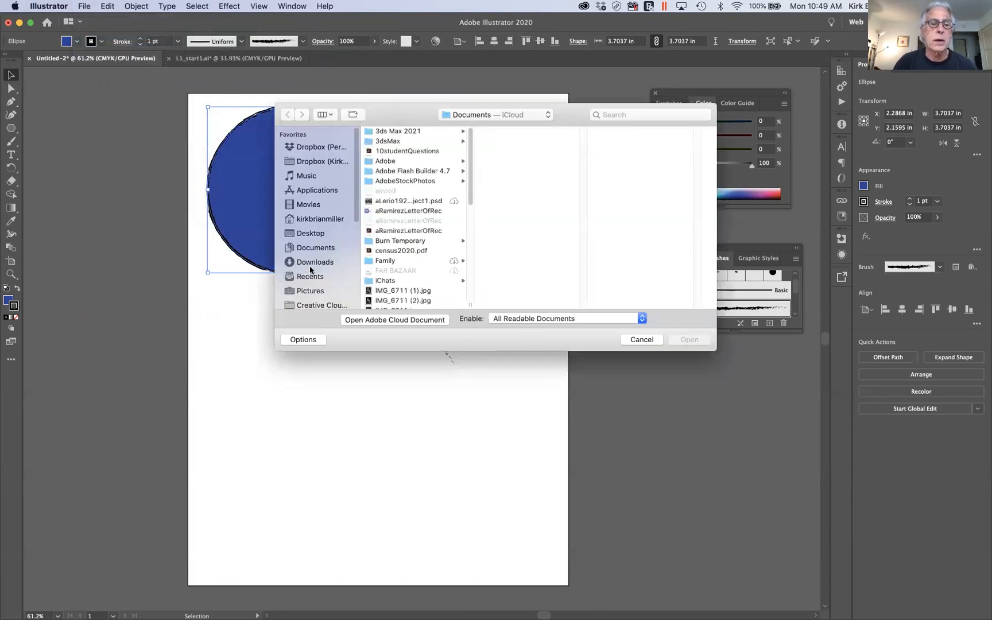
left_click(317, 234)
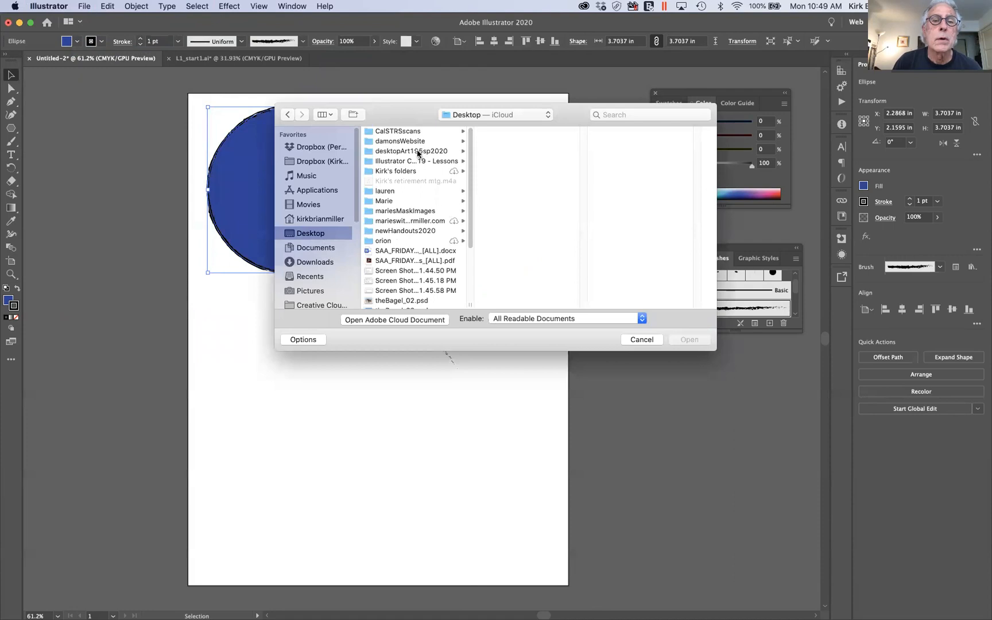
scroll(422, 160, "down", 1)
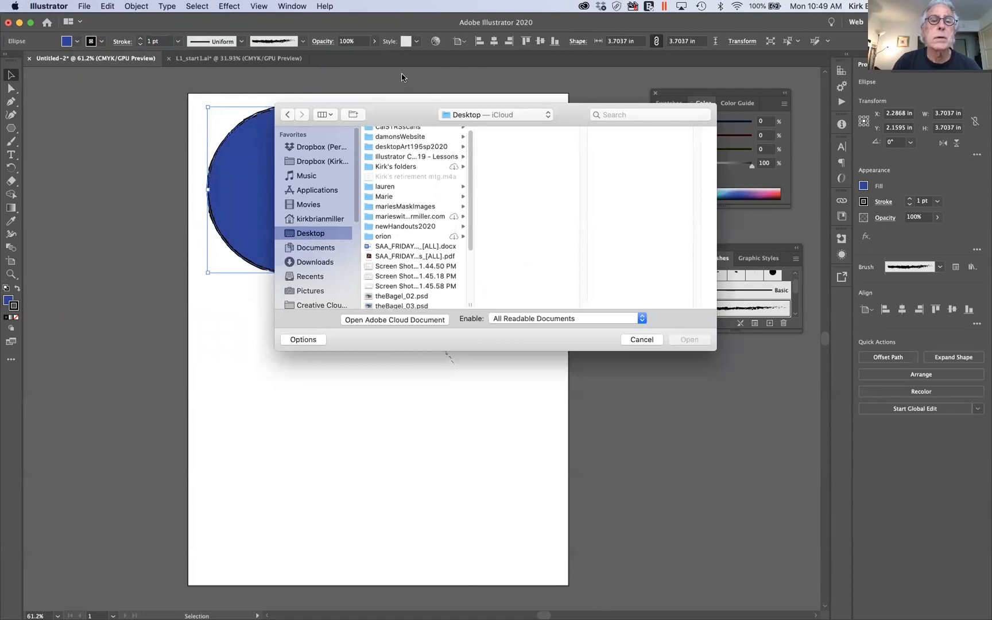
scroll(417, 275, "down", 5)
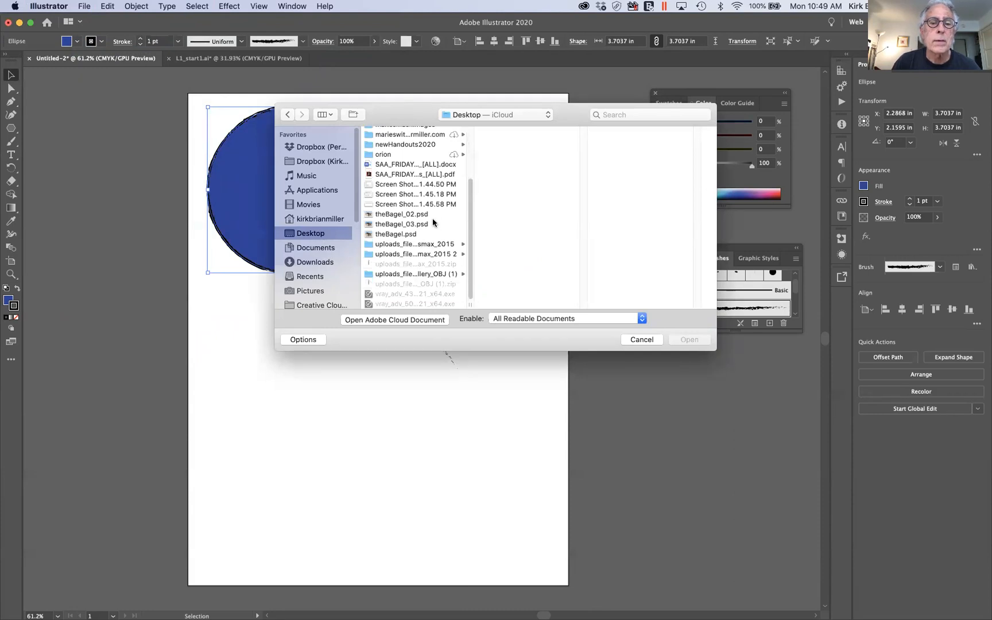
scroll(434, 223, "up", 1)
scroll(433, 223, "up", 3)
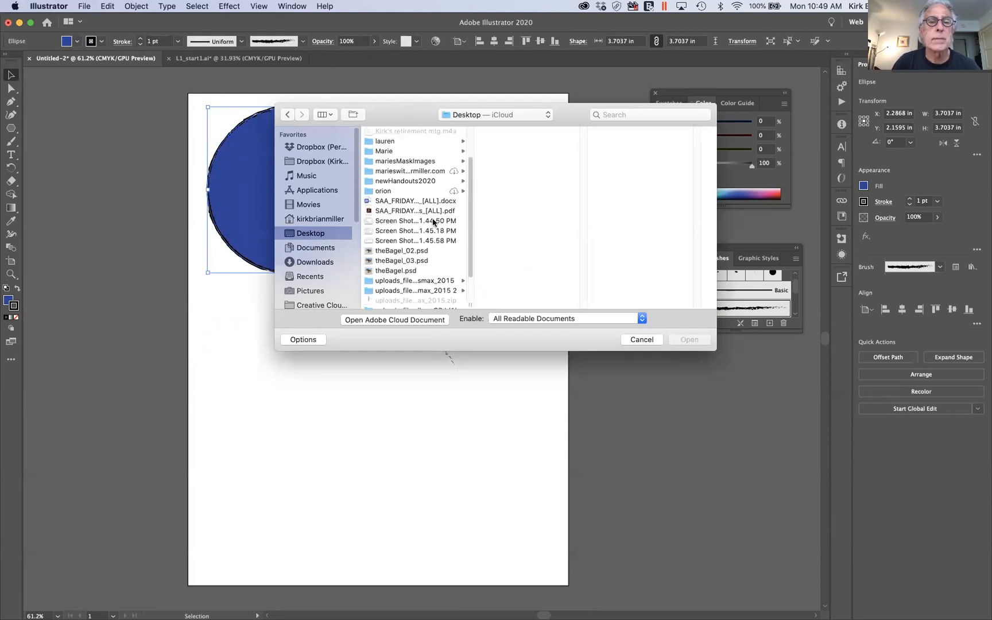
scroll(420, 194, "up", 3)
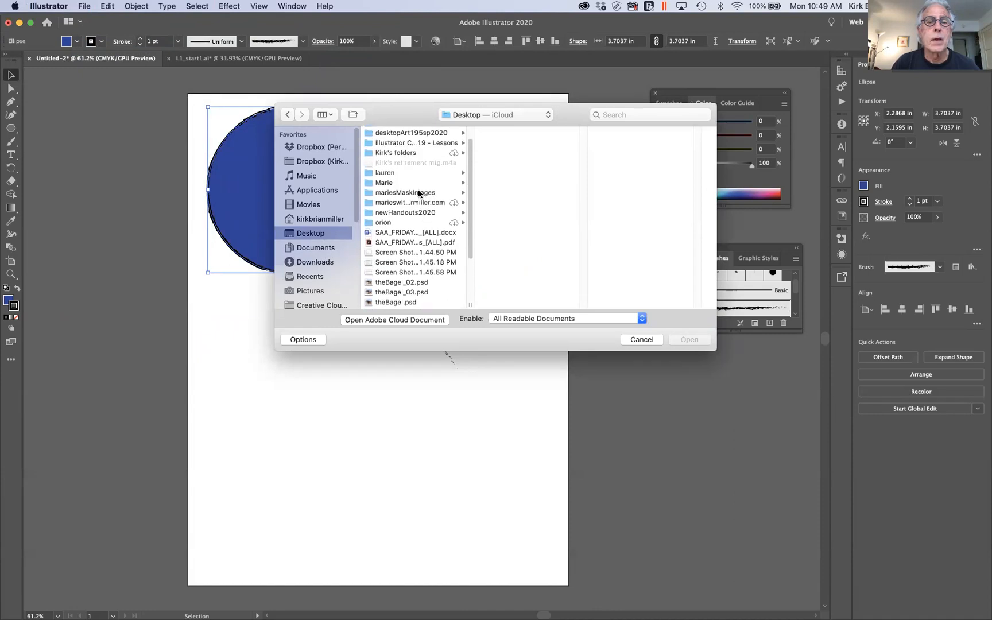
scroll(420, 194, "up", 2)
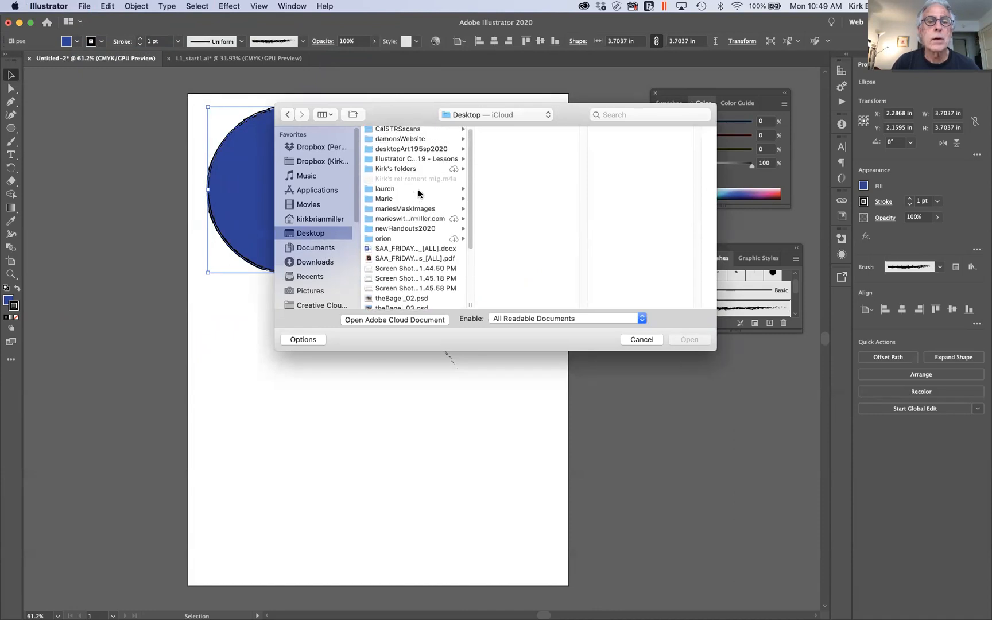
left_click(435, 161)
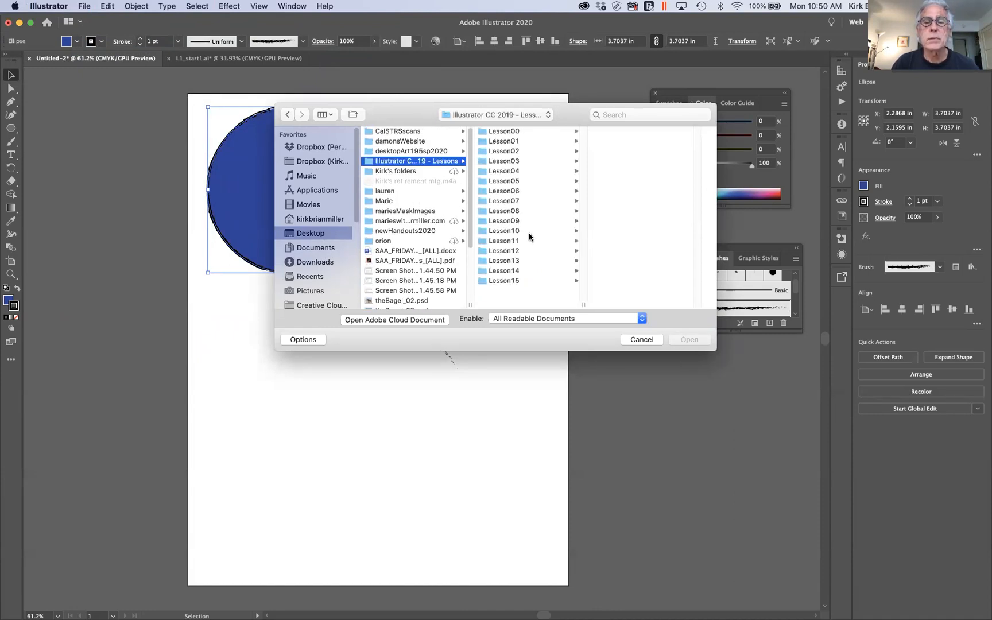
left_click(489, 142)
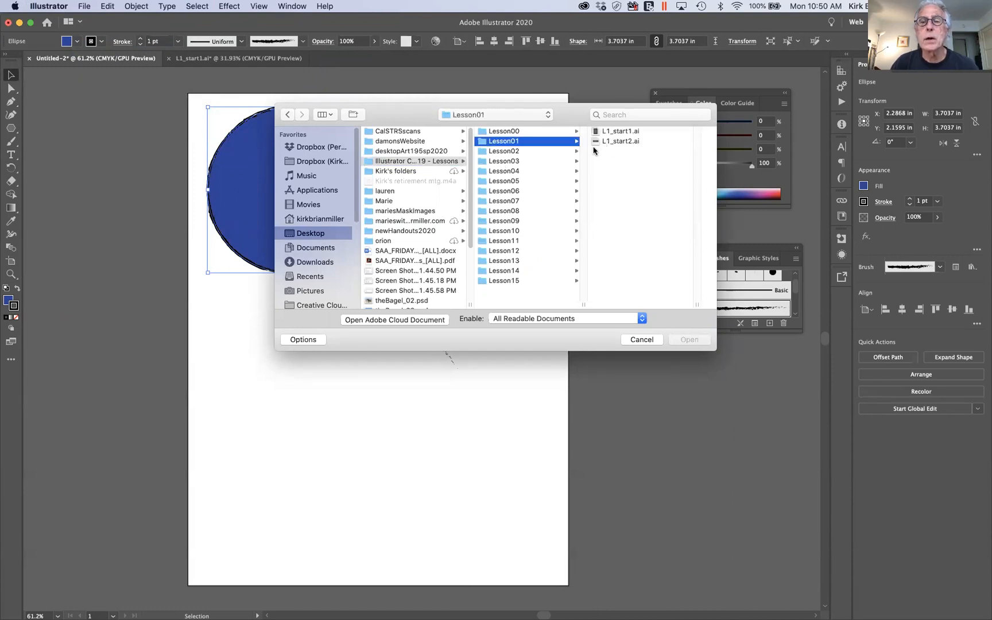
left_click(600, 141)
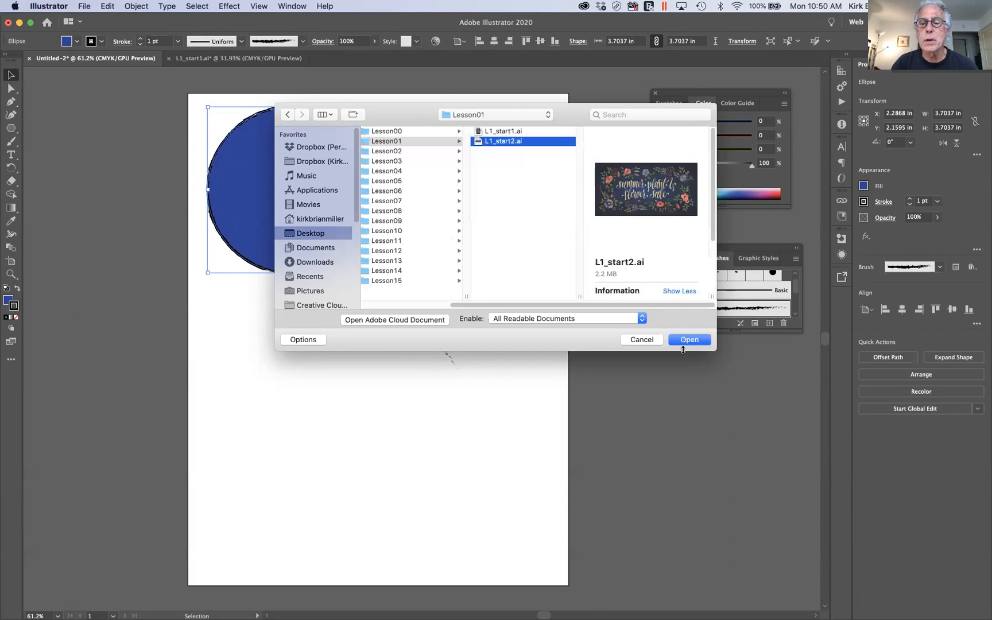
left_click(690, 340)
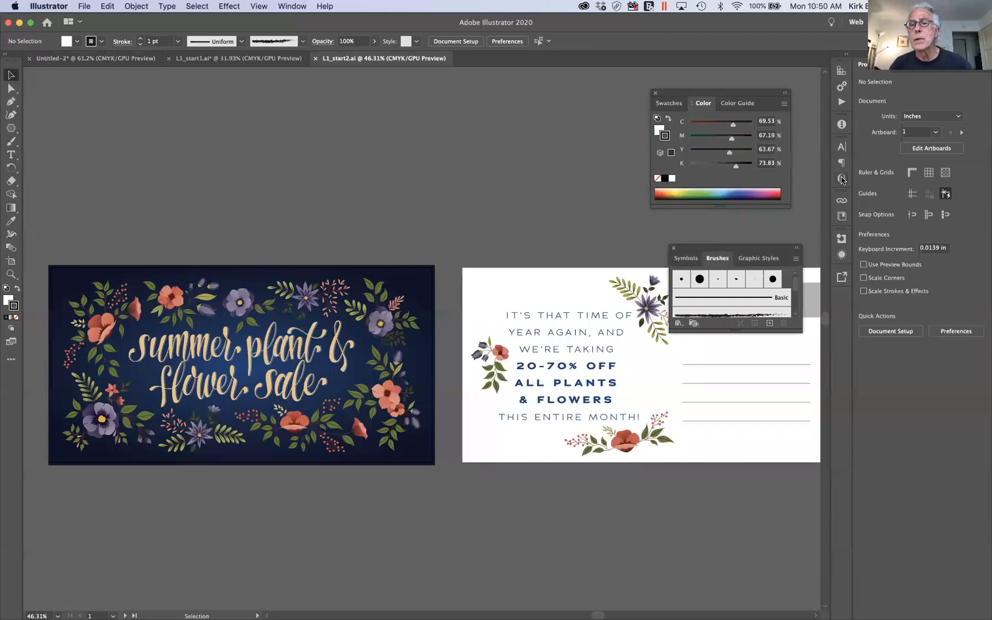
Move the floating Color and Brushes panels up so they no longer cover the postcard artwork.
left_click_drag(764, 95, 763, 85)
mouse_move(738, 248)
left_mouse_down()
mouse_move(579, 154)
mouse_move(564, 117)
left_mouse_up()
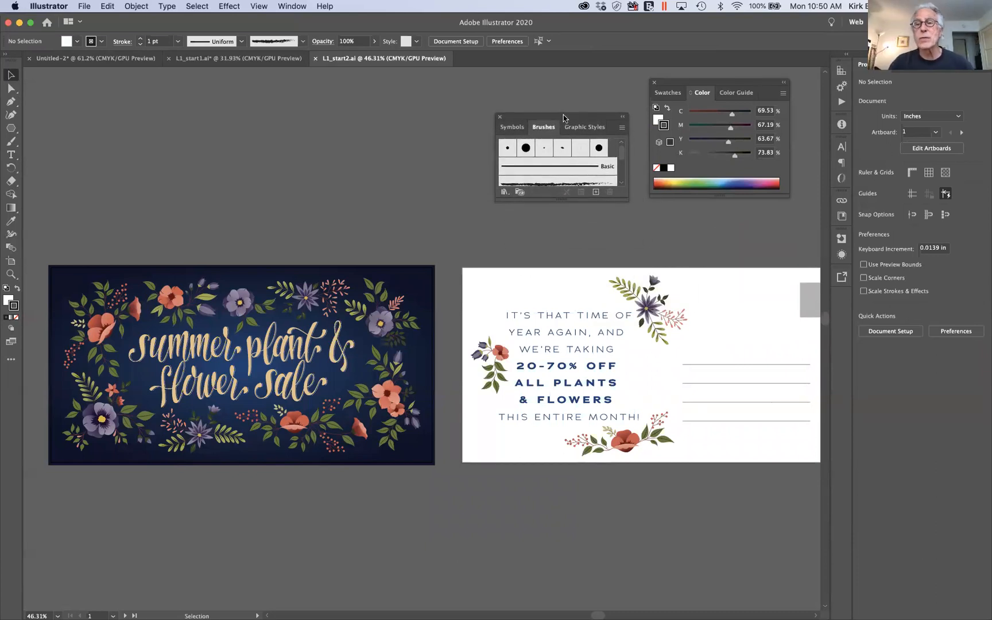
Try the Essentials workspace, and switch to the Essentials Classic workspace.
left_click(855, 23)
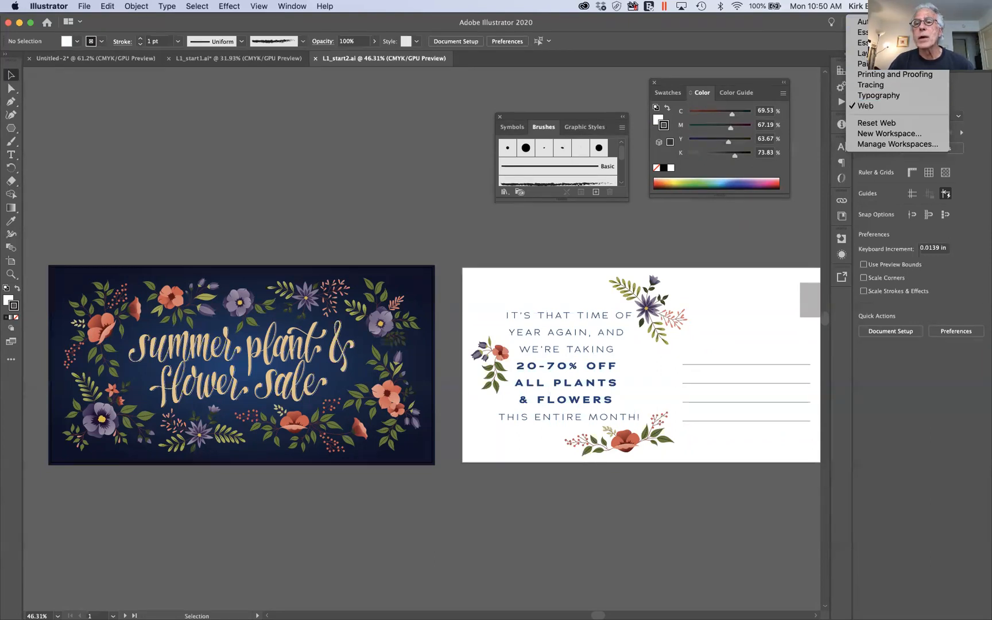
left_click(863, 32)
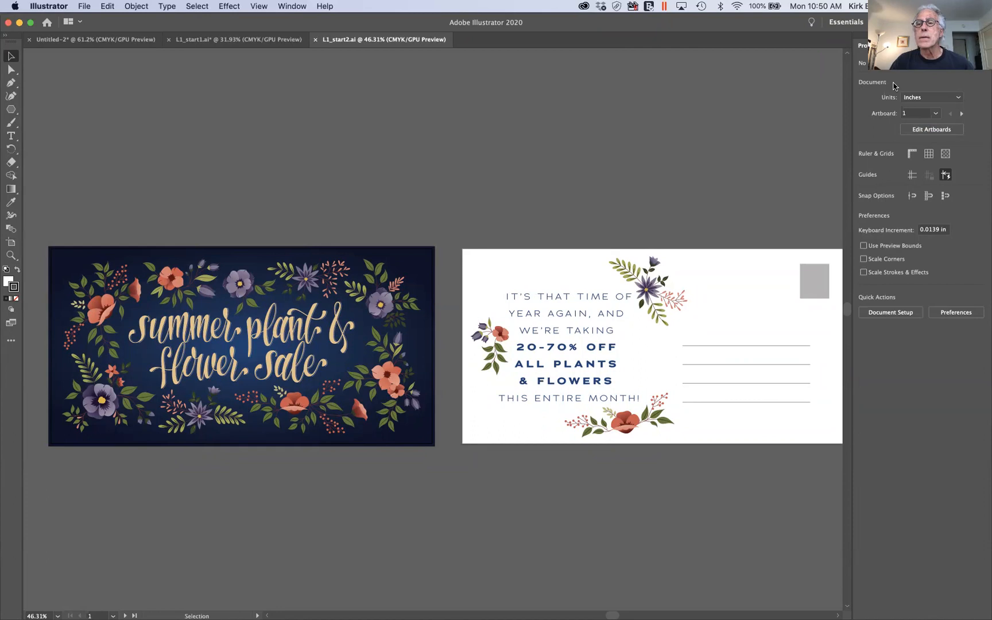
left_click(847, 21)
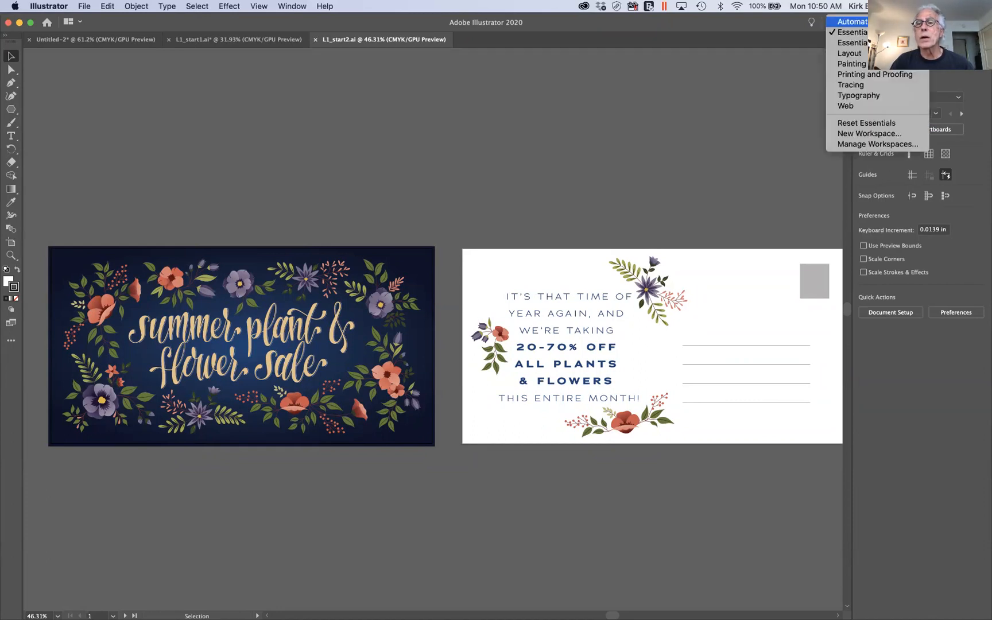
left_click(868, 43)
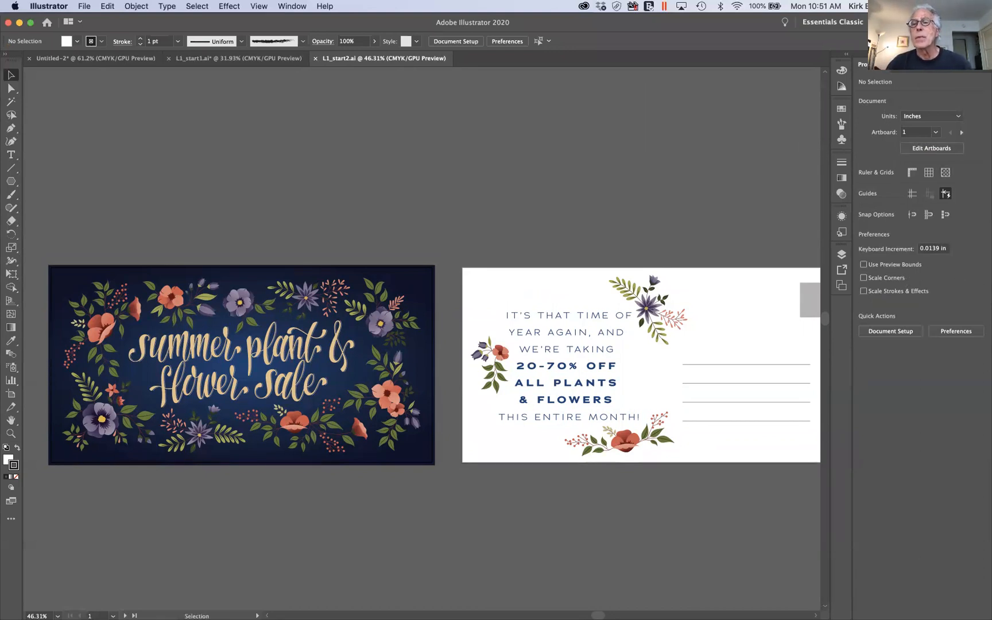
Try the Painting workspace, and return to the Essentials Classic workspace.
left_click(833, 22)
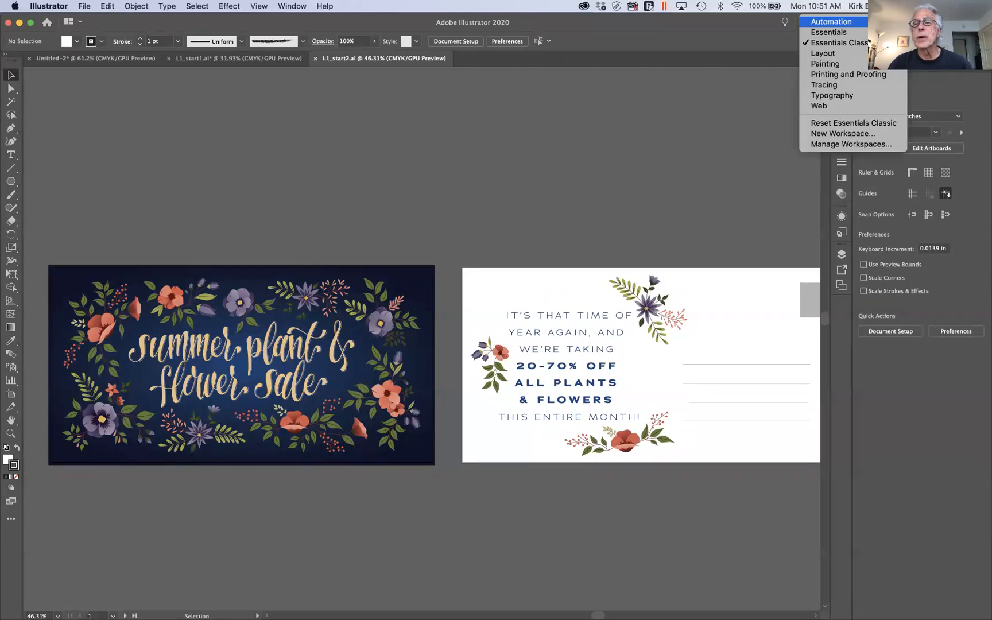
left_click(842, 67)
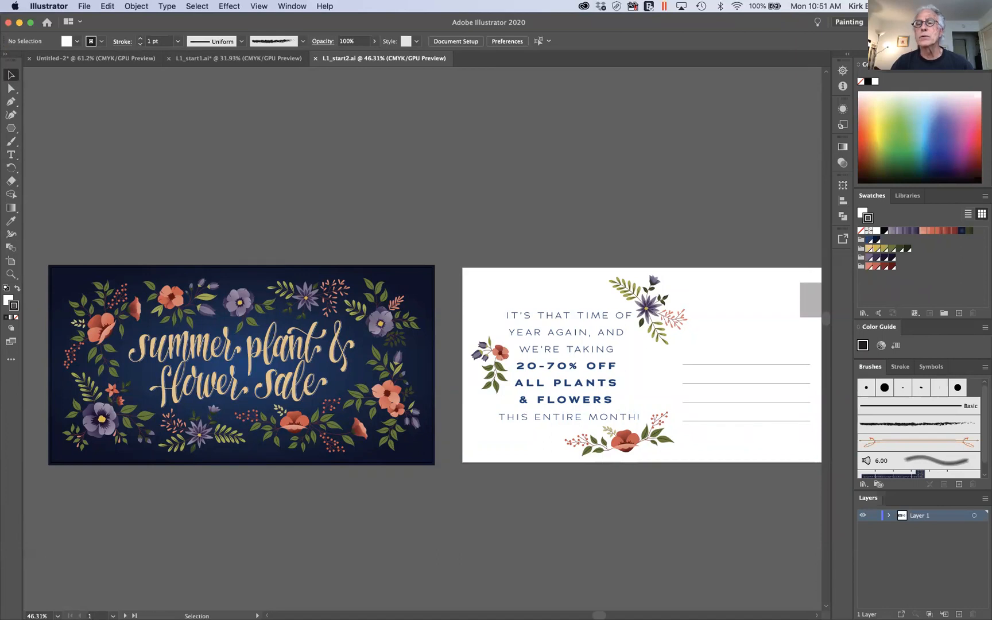
left_click(870, 22)
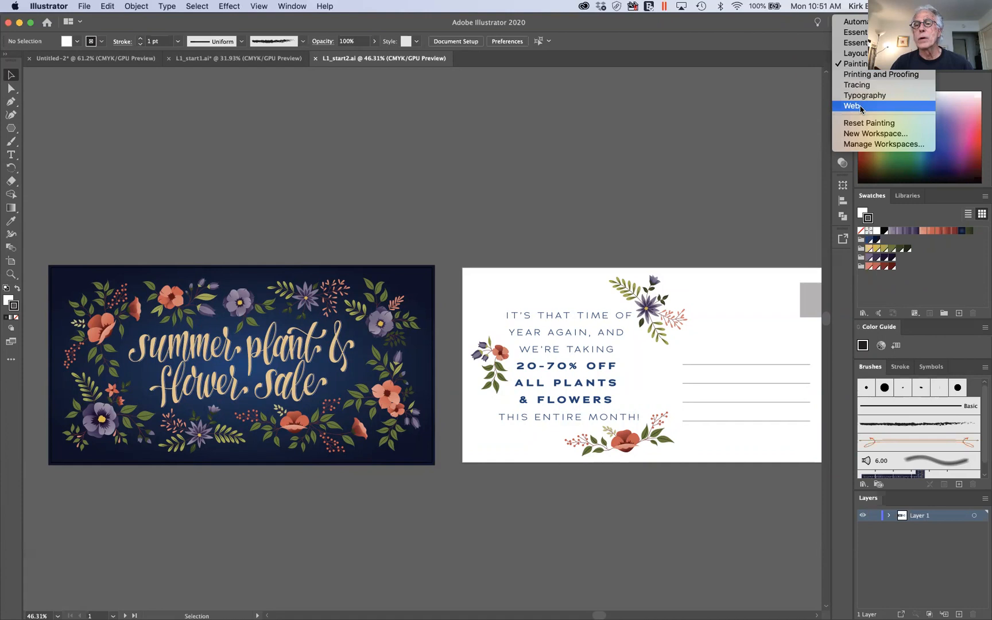
left_click(862, 44)
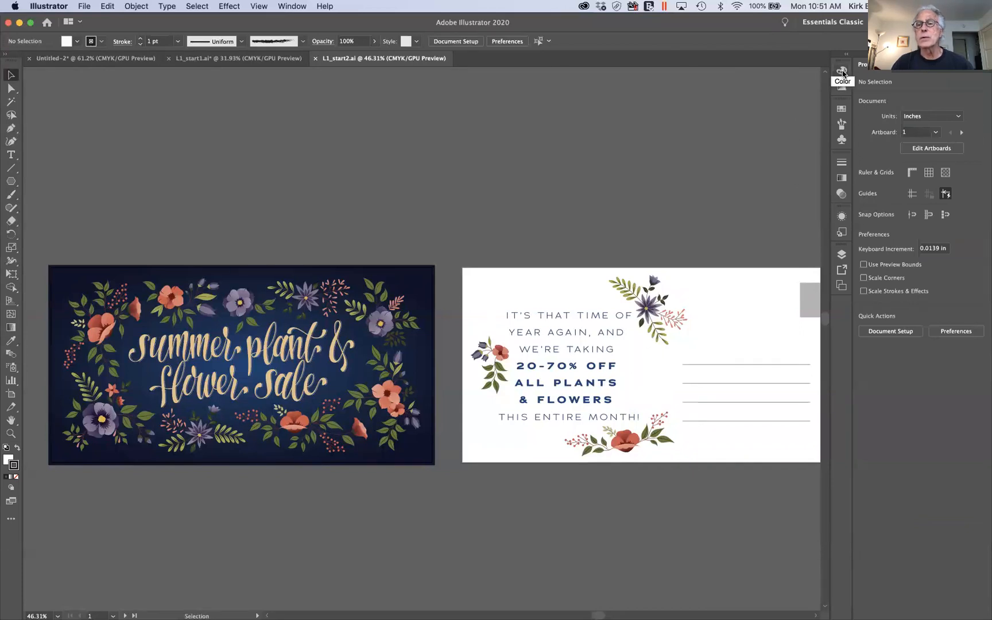
Undock the Color and Swatches panels, float them side by side above the postcard, and lengthen Swatches to show all its colour groups.
left_click_drag(843, 74, 645, 93)
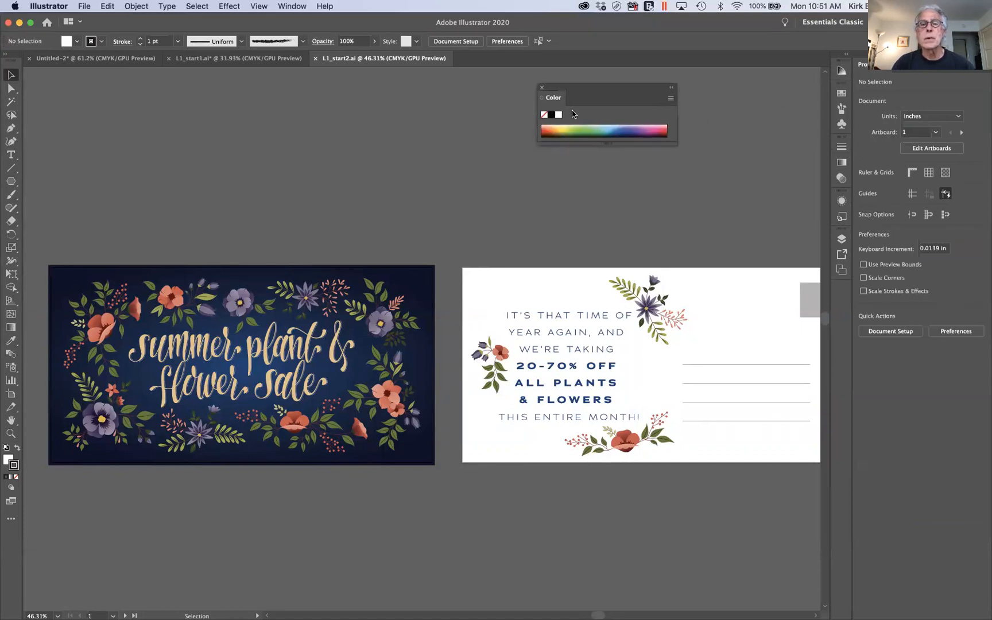
left_click_drag(842, 93, 713, 203)
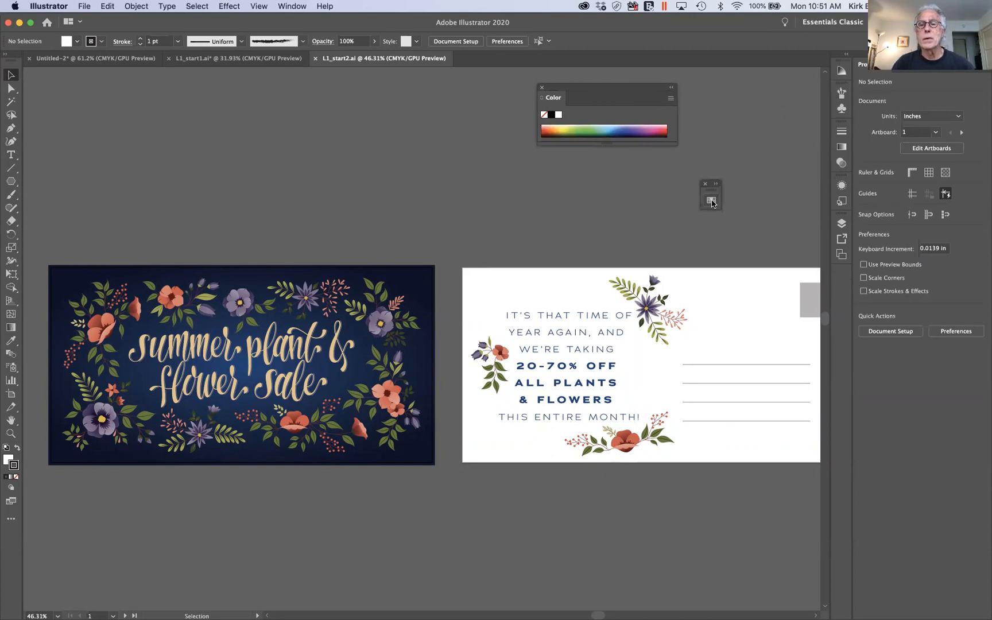
left_click(711, 201)
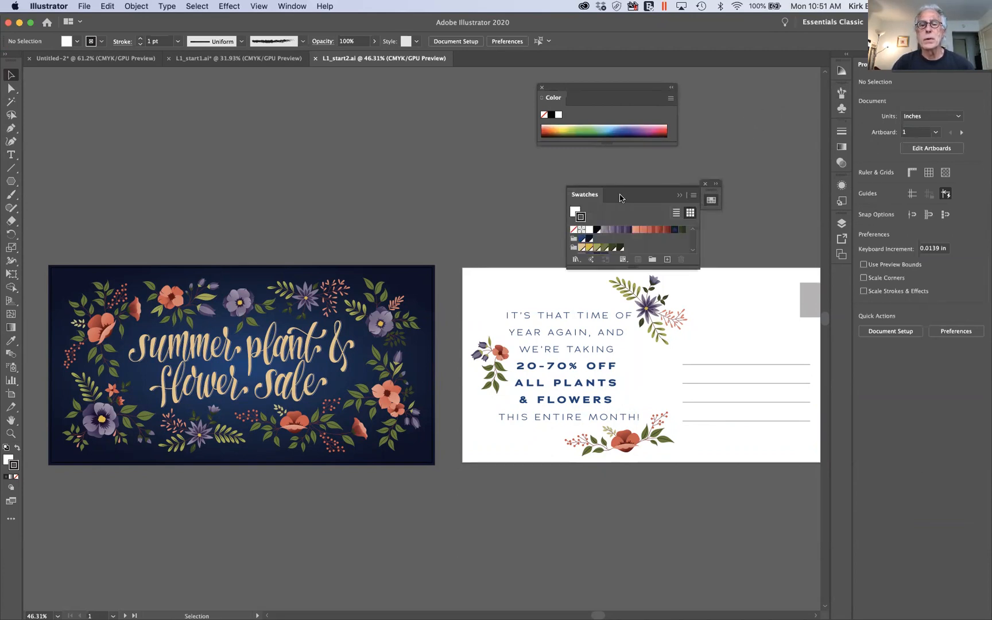
left_click_drag(627, 187, 746, 80)
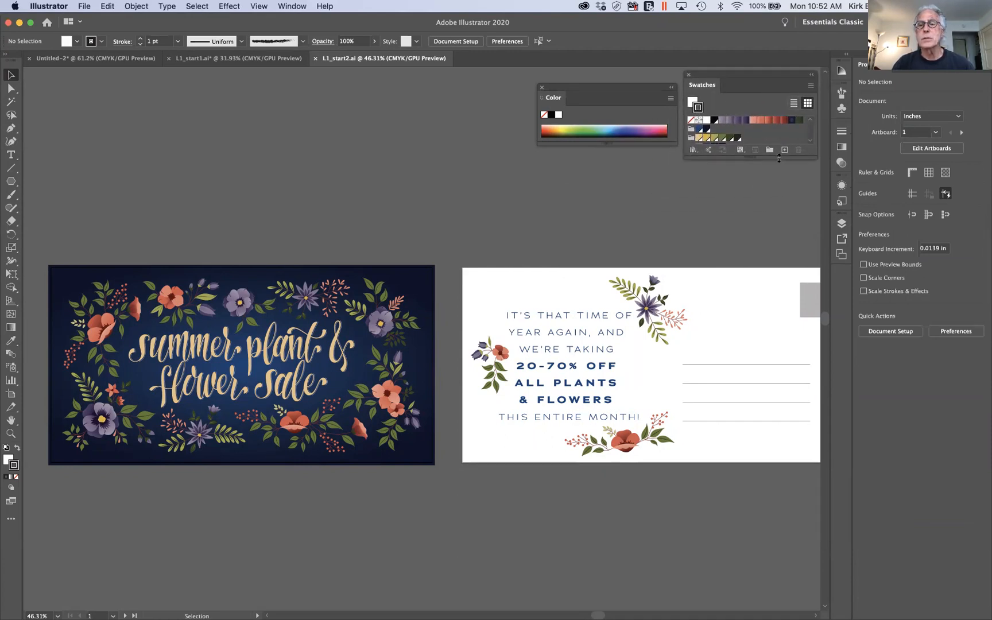
left_click_drag(779, 158, 779, 180)
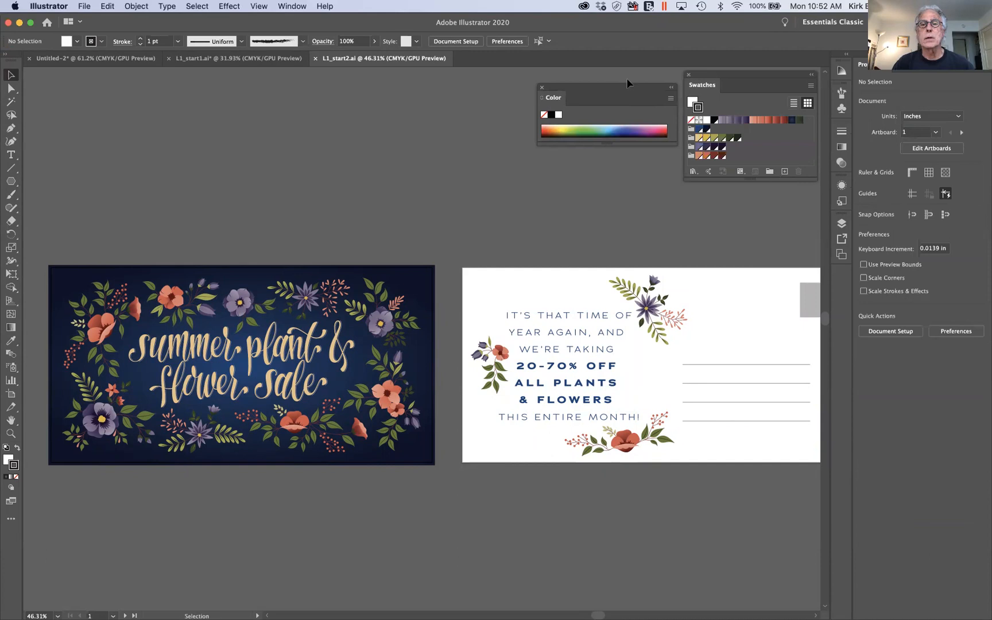
Place the Color panel beside Swatches, and save the layout as a new workspace named with the owner's first name plus "Workspace".
left_click_drag(607, 86, 584, 79)
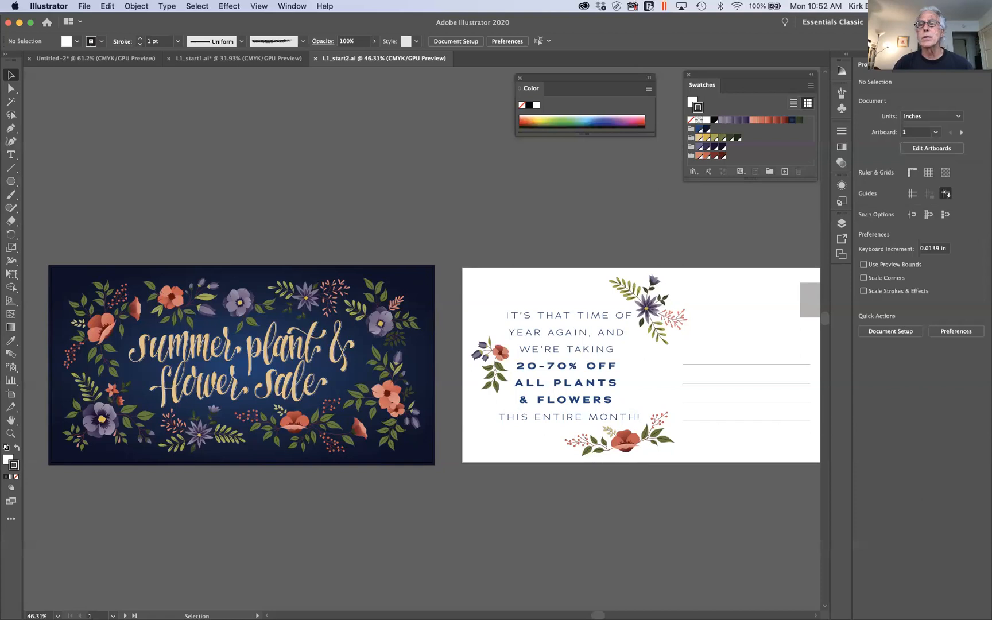
left_click(833, 22)
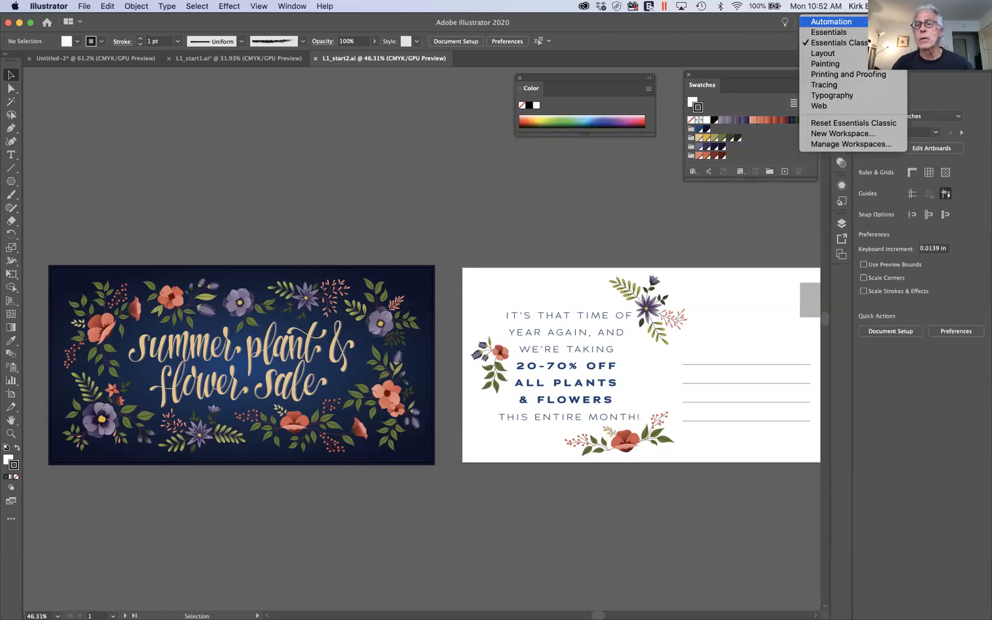
left_click(884, 135)
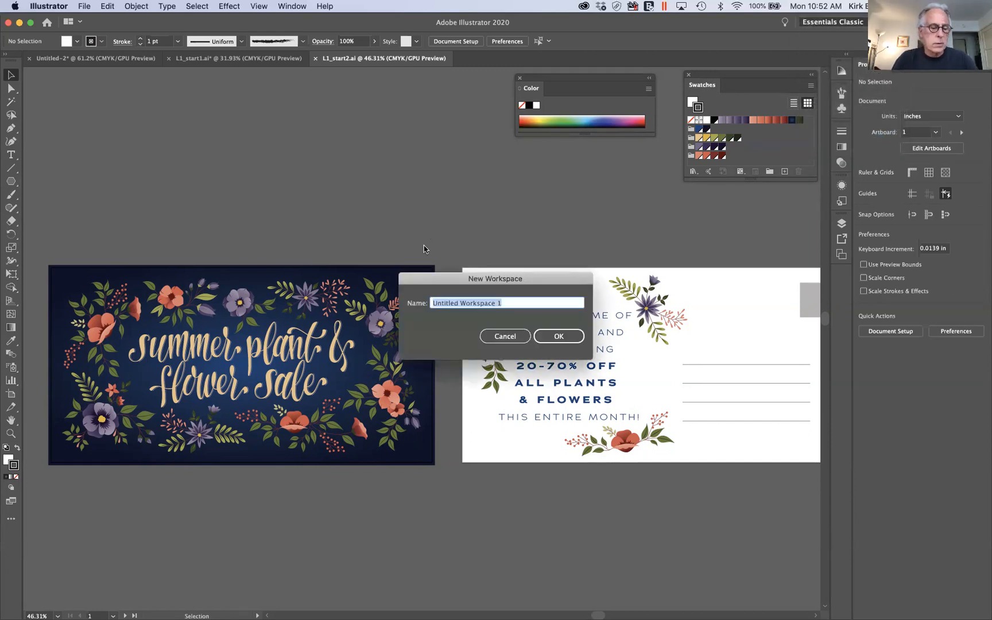
type("kirk's")
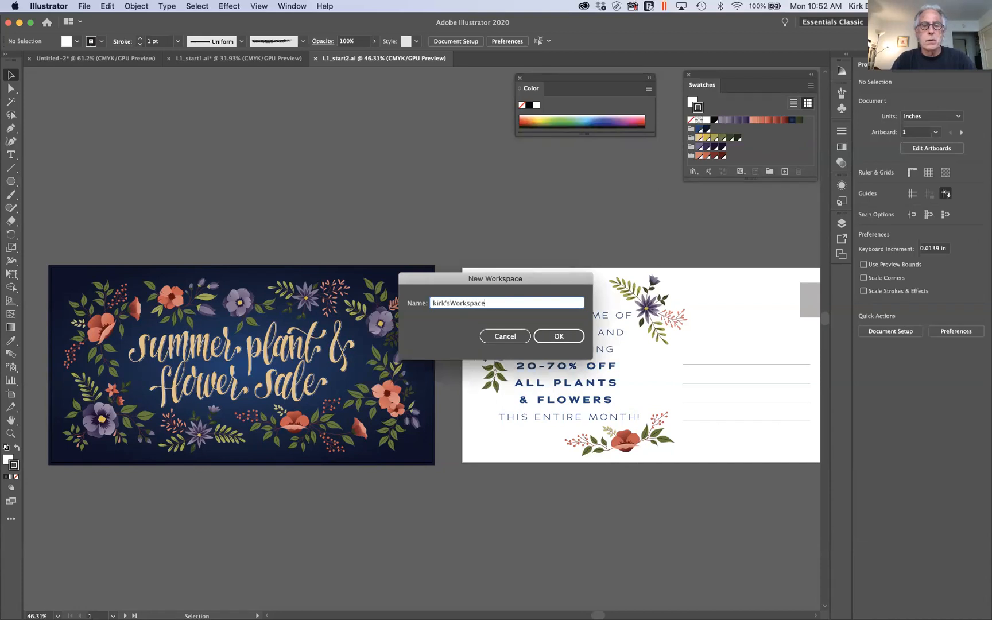
key("Return")
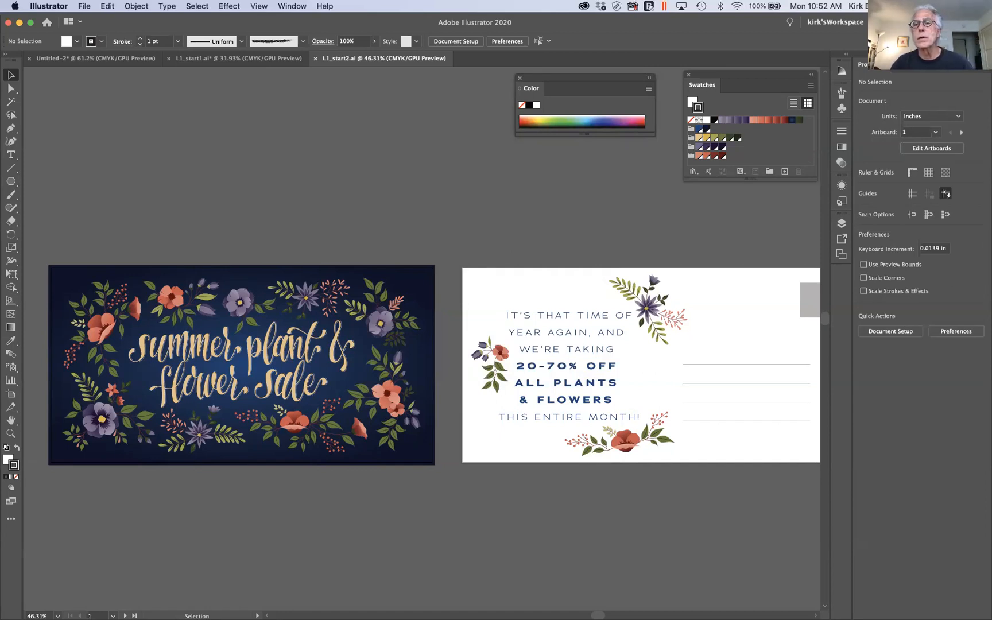
Switch to Keychain Access, close its window, and return to Illustrator.
key("super+Tab")
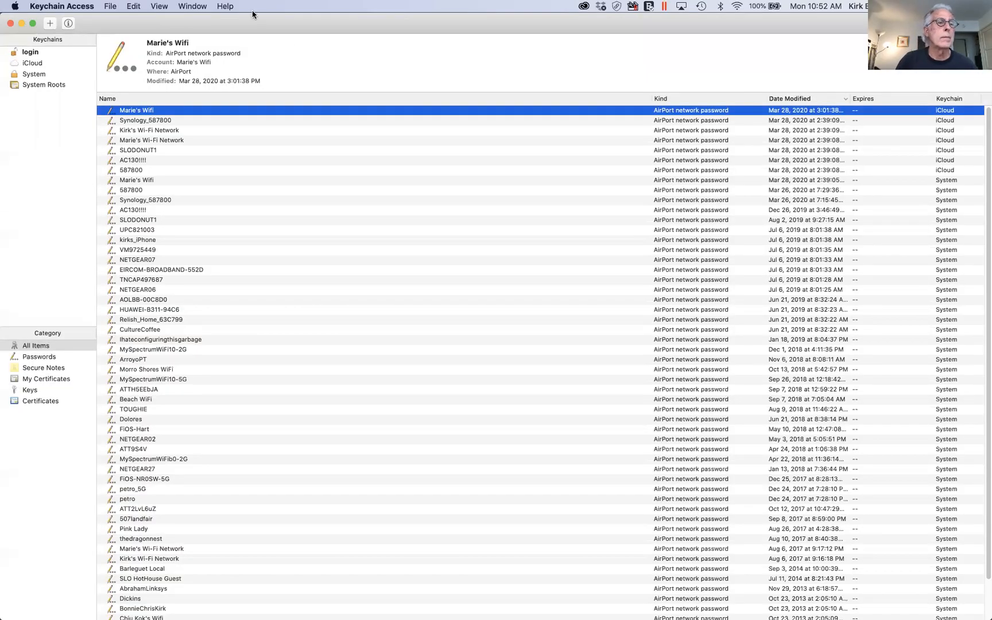
left_click(10, 24)
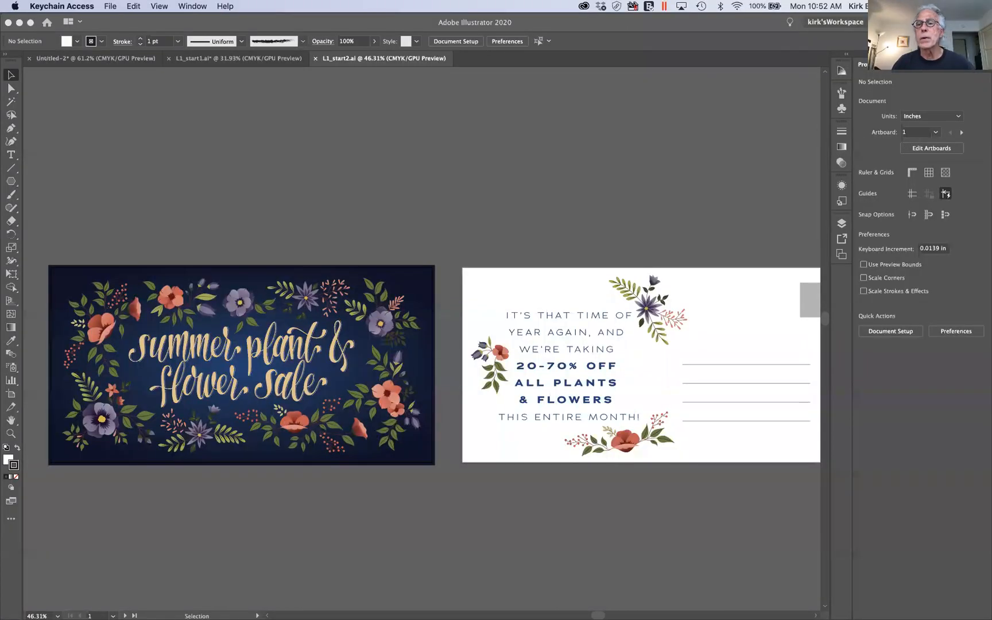
left_click(836, 22)
Try the Typography workspace, and go back to the Essentials Classic workspace.
left_click(836, 22)
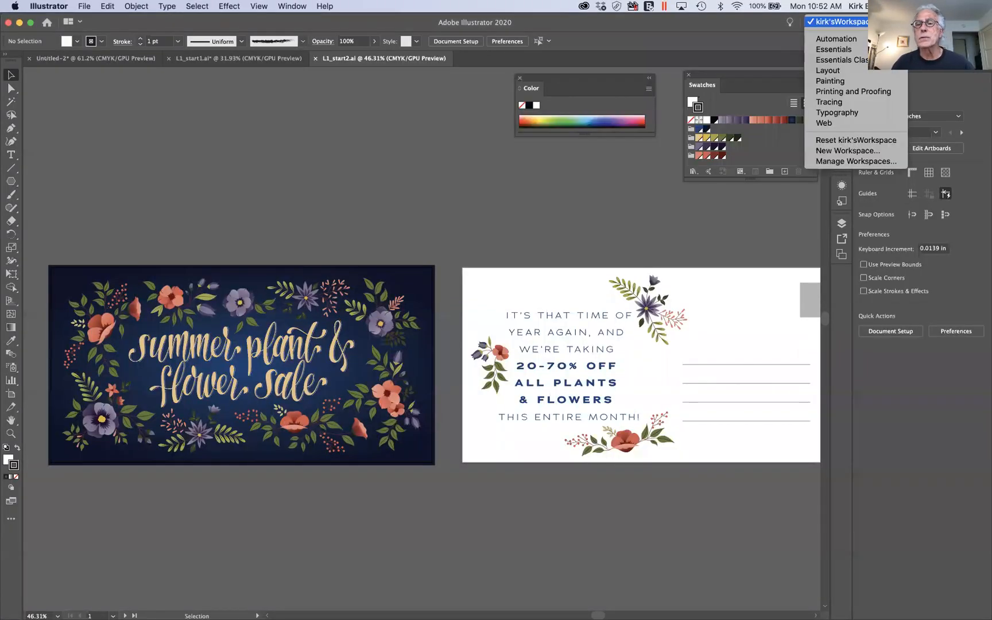
left_click(837, 113)
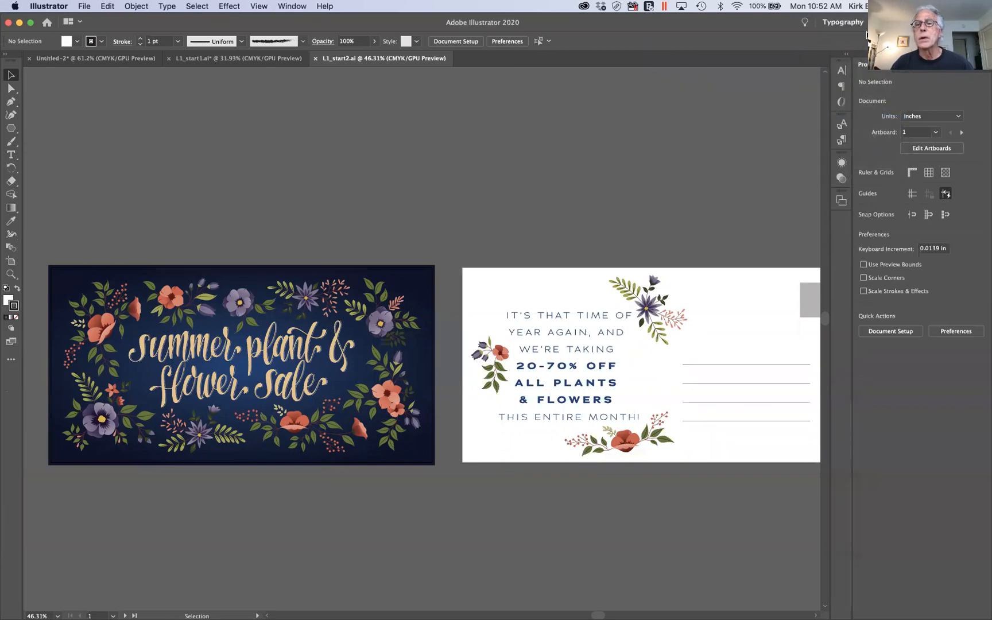
left_click(838, 22)
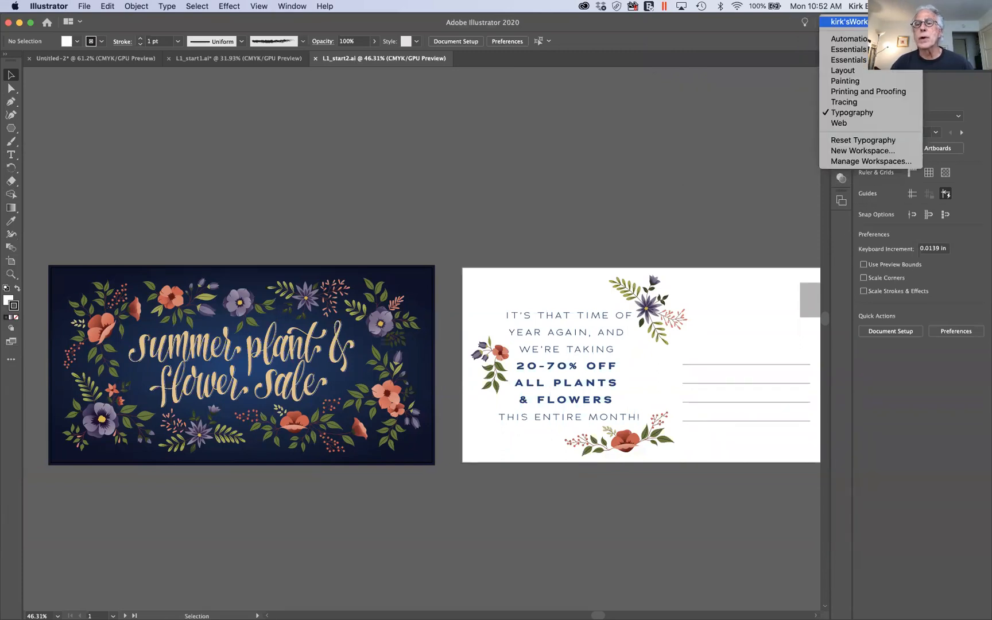
left_click(866, 61)
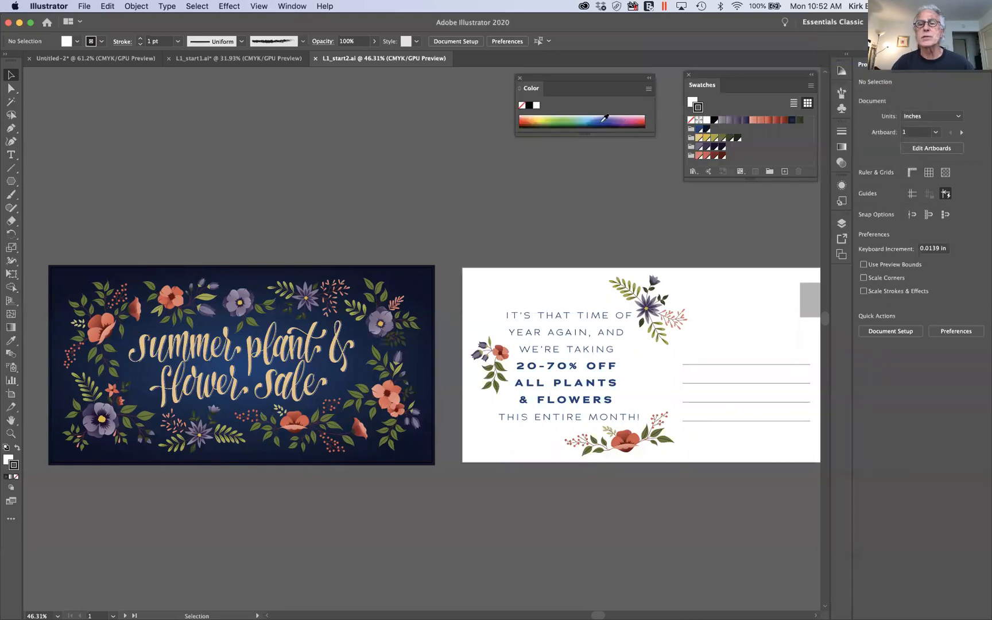
Reset the Essentials Classic workspace to its default layout, and load the saved custom workspace.
left_click(856, 22)
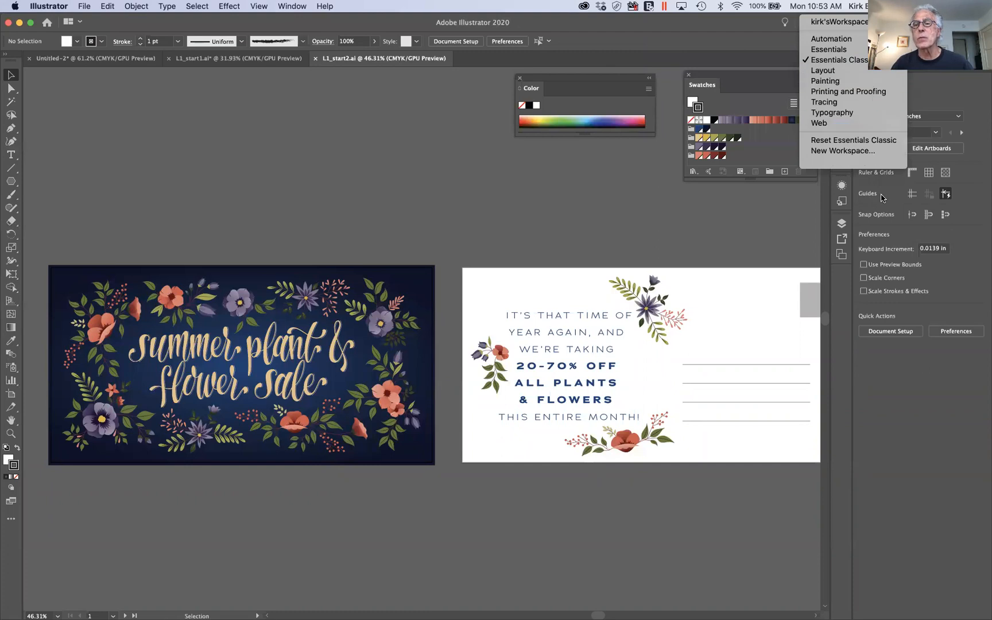
left_click(874, 141)
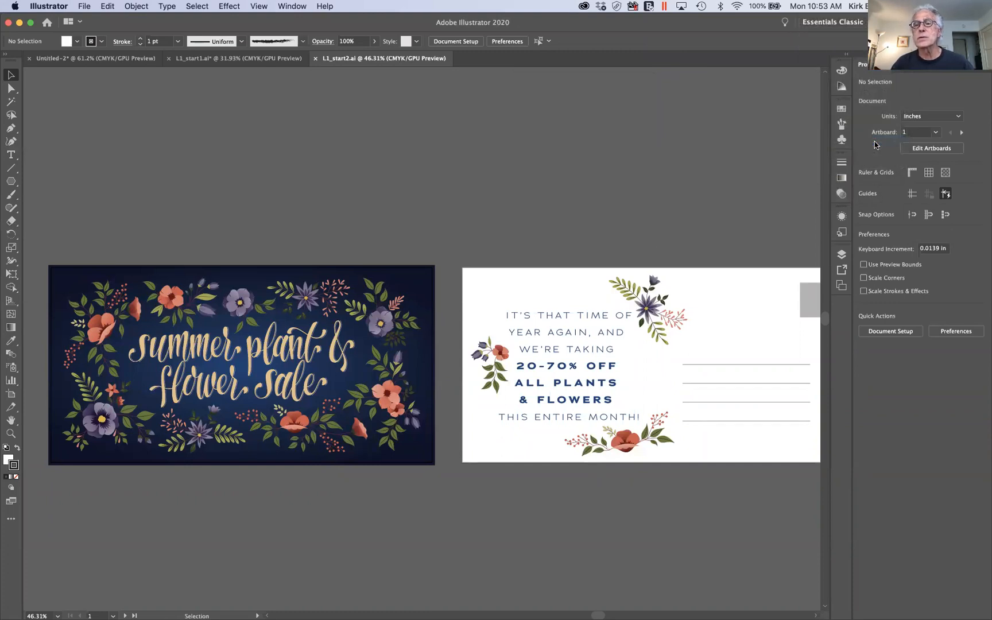
left_click(844, 21)
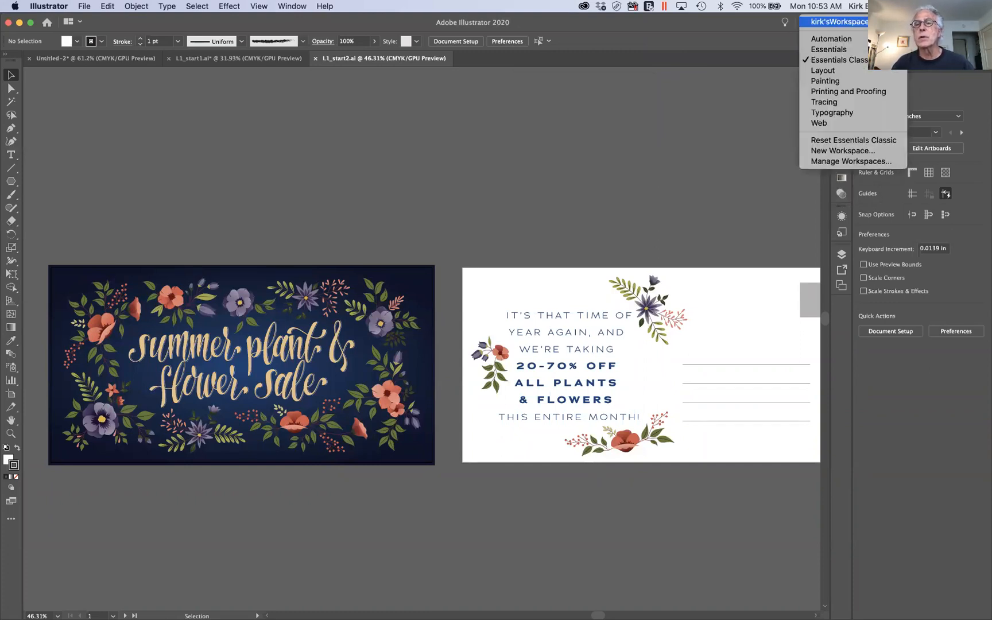
left_click(831, 22)
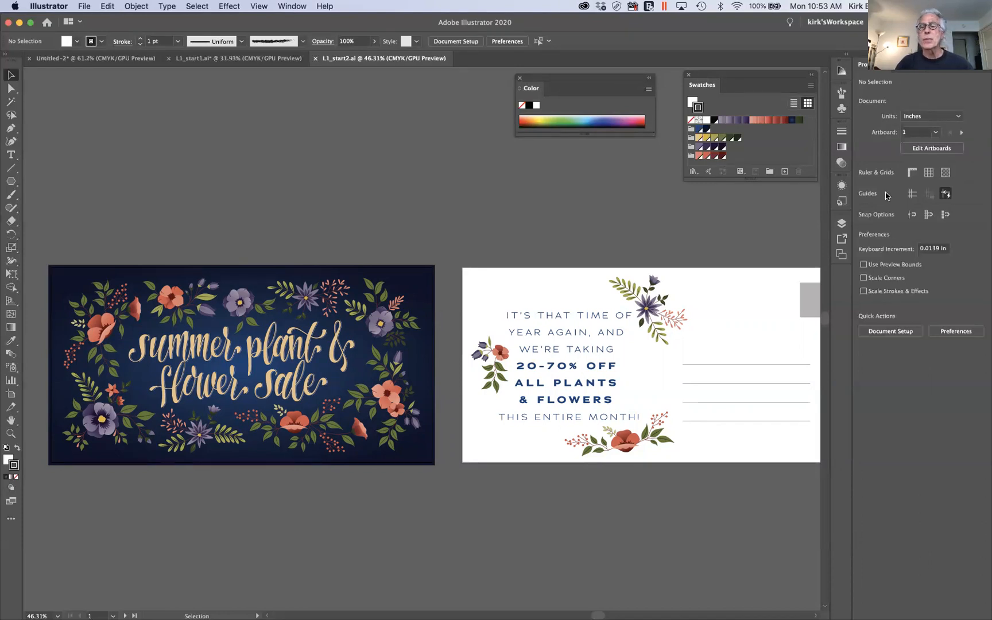
Preview the docked Brushes and Symbols panels, and collapse them again.
left_click(841, 92)
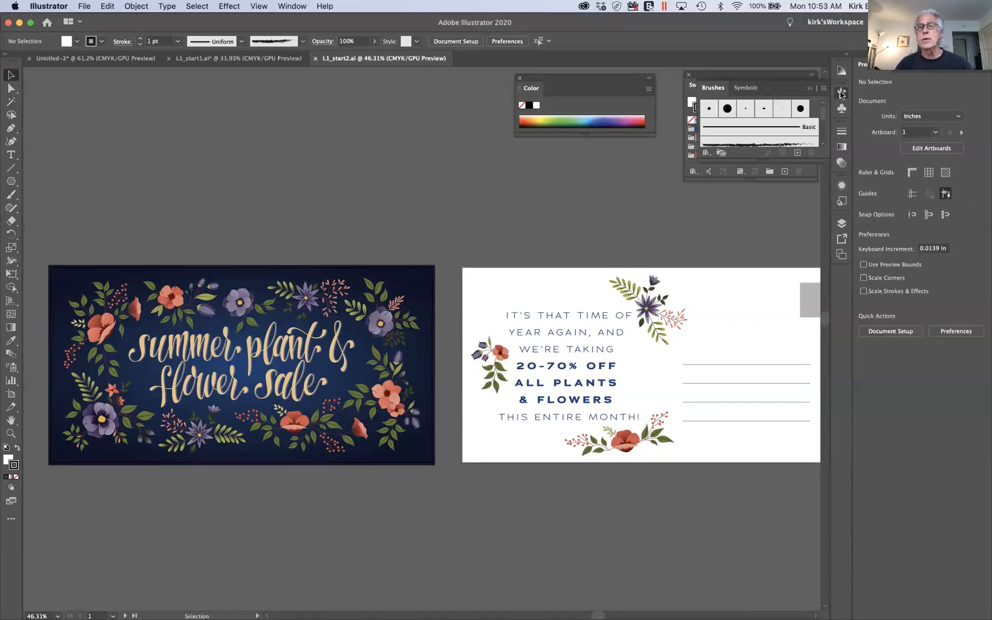
left_click(842, 108)
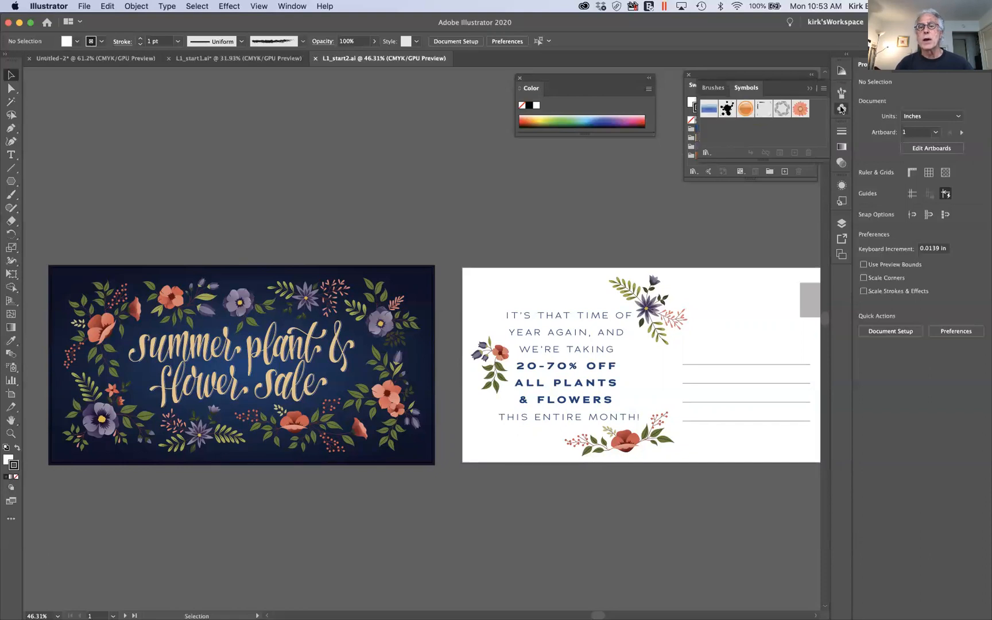
left_click(842, 109)
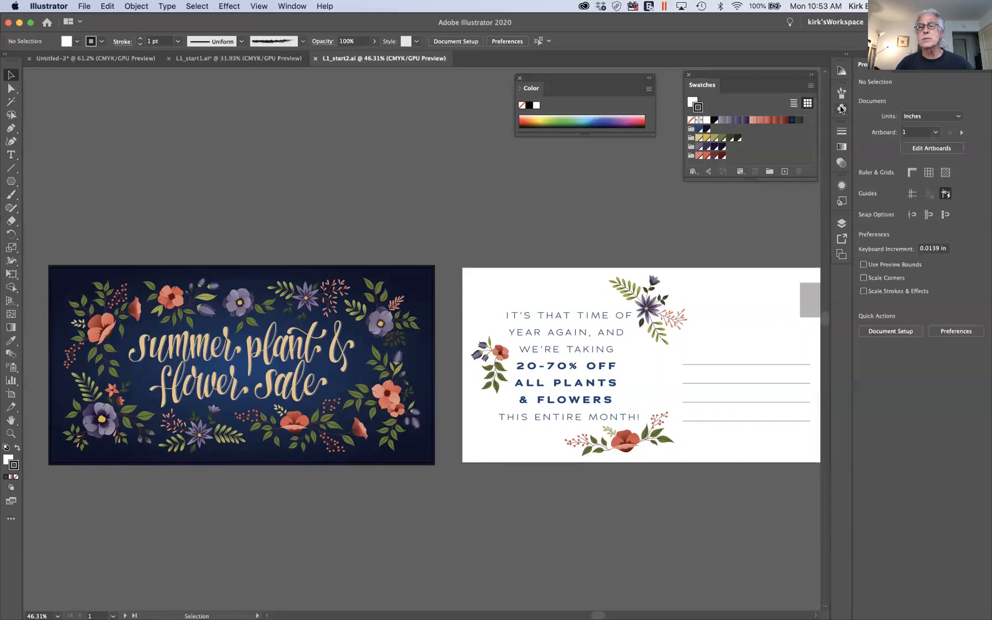
left_click(841, 148)
left_click(841, 147)
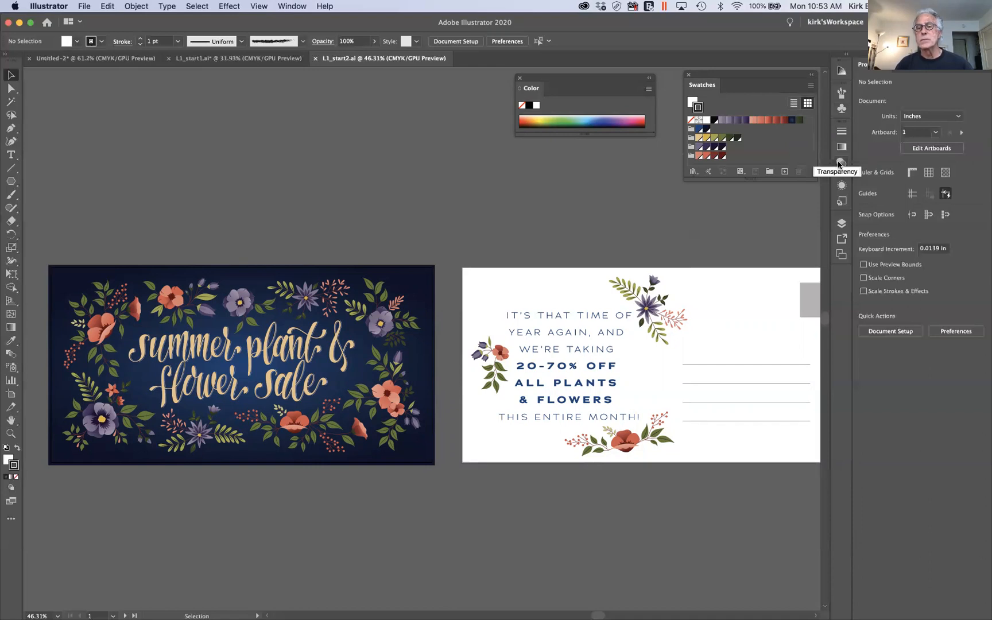
Show the Artboards panel, and activate the Front artboard for editing with the Artboard tool.
left_click(843, 256)
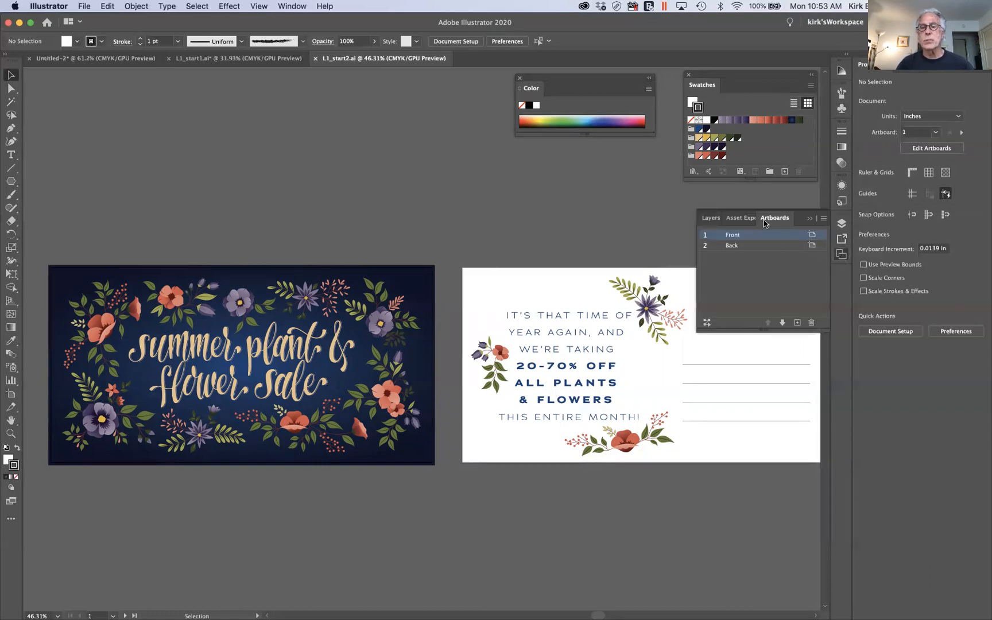
left_click_drag(809, 210, 563, 215)
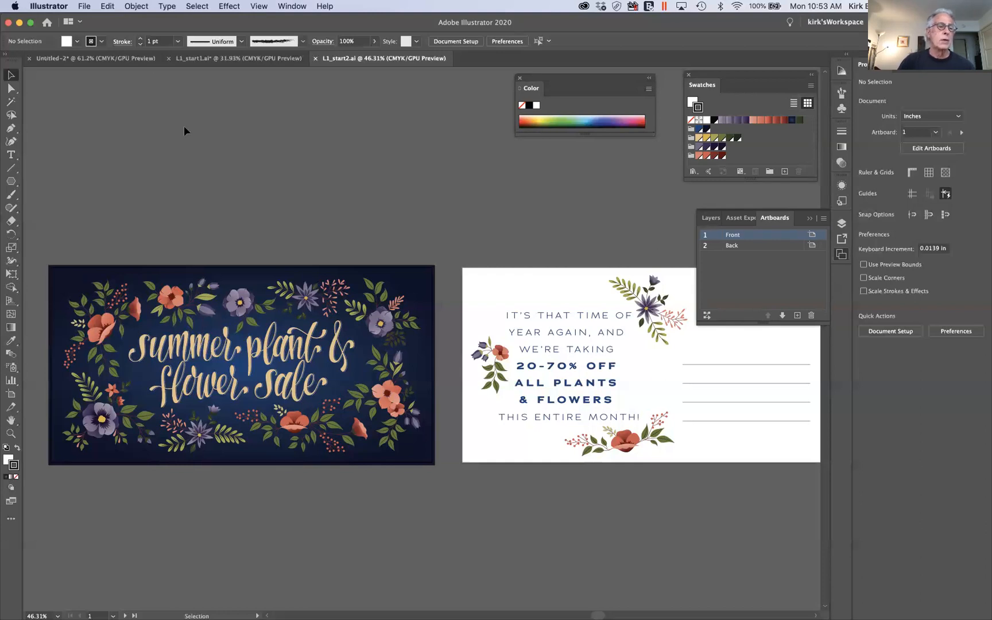
left_click(11, 394)
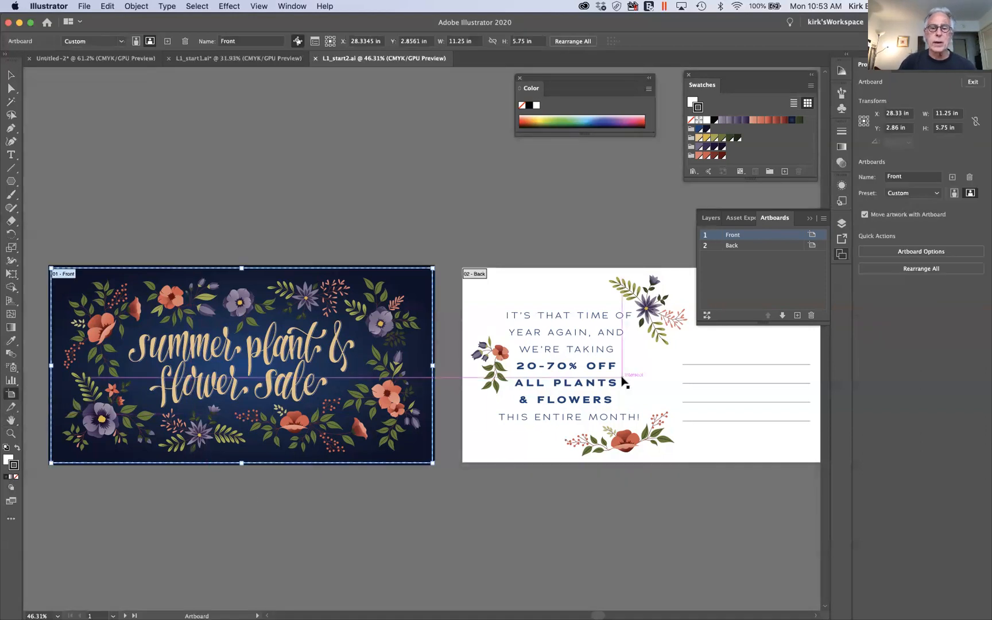
left_click(625, 382)
left_click(313, 322)
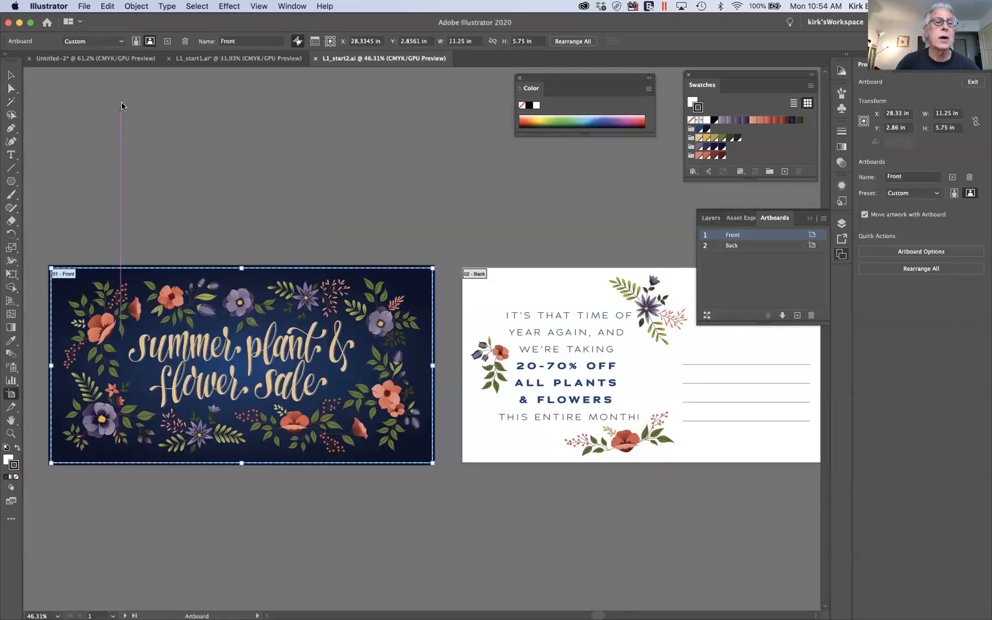
Try adding a third artboard stretched to about 9.94 in tall, delete it, and leave artboard editing.
left_click(166, 41)
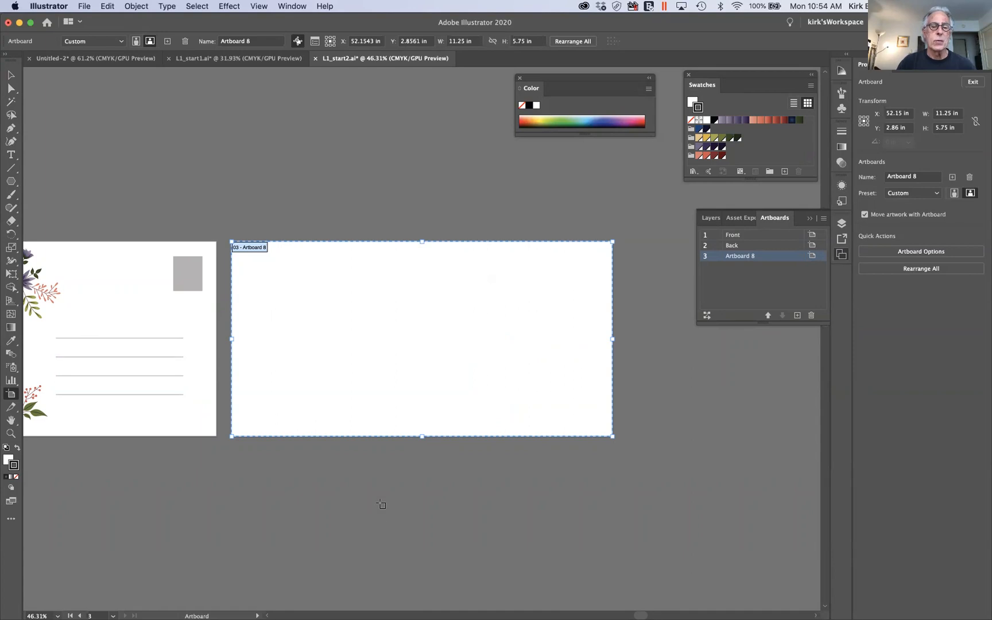
left_click_drag(423, 438, 402, 581)
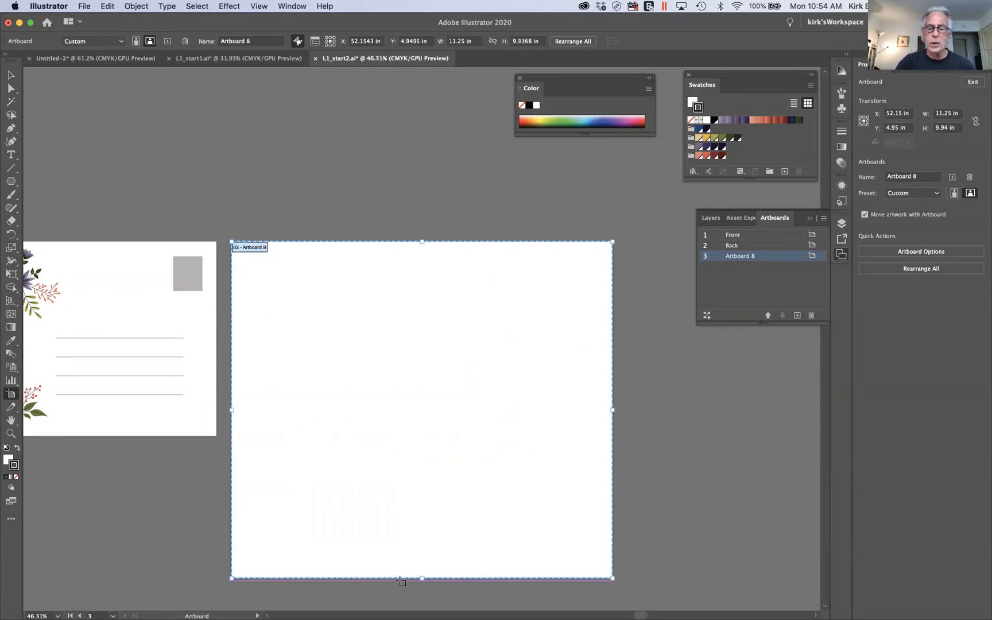
key("Delete")
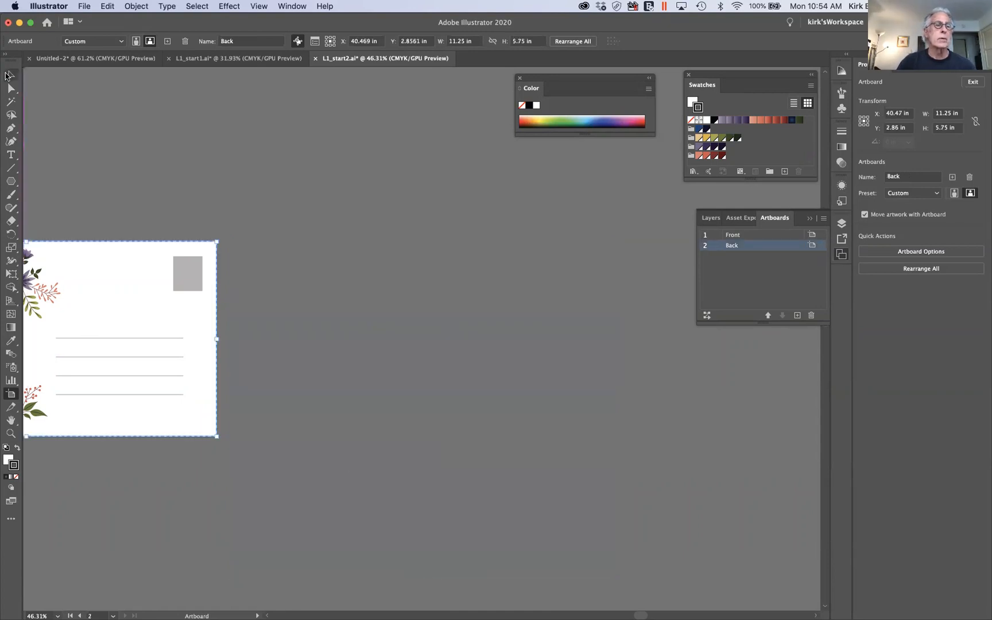
left_click(7, 75)
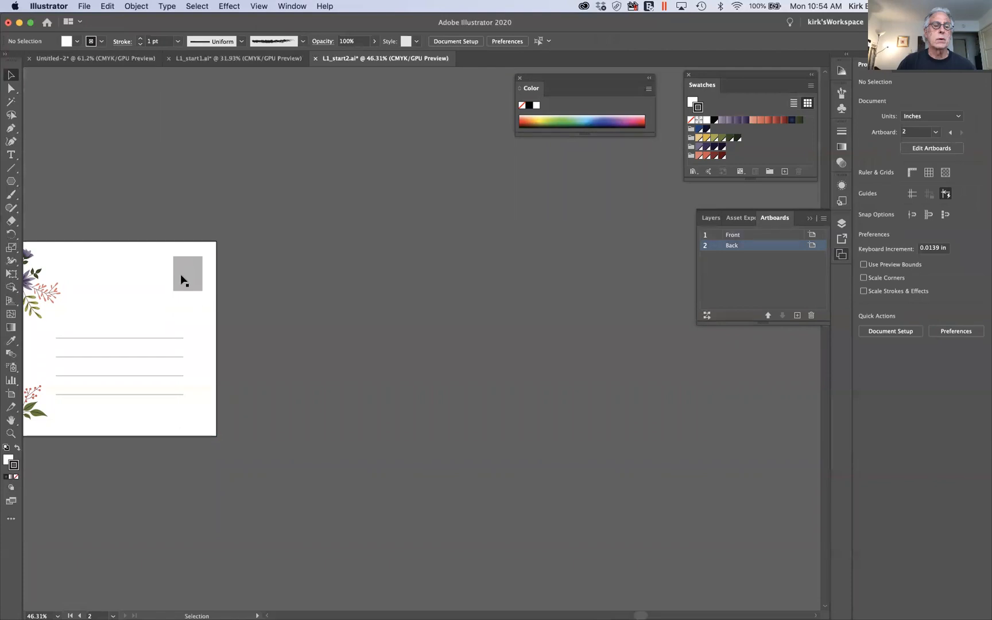
Bring both the front and back postcard artboards into view at 43.85% zoom.
scroll(195, 302, "left", 10)
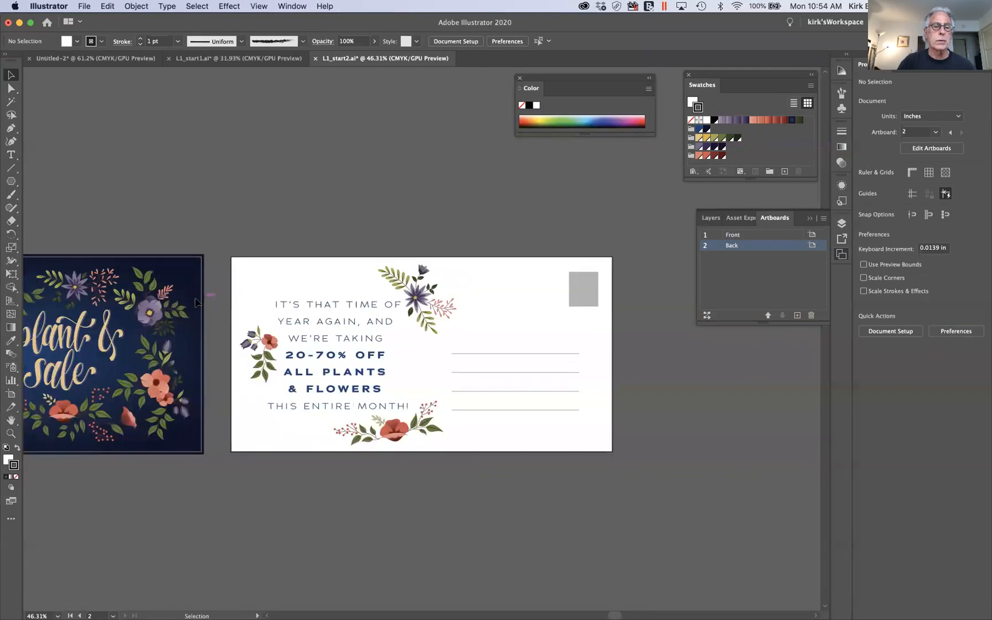
scroll(239, 304, "left", 5)
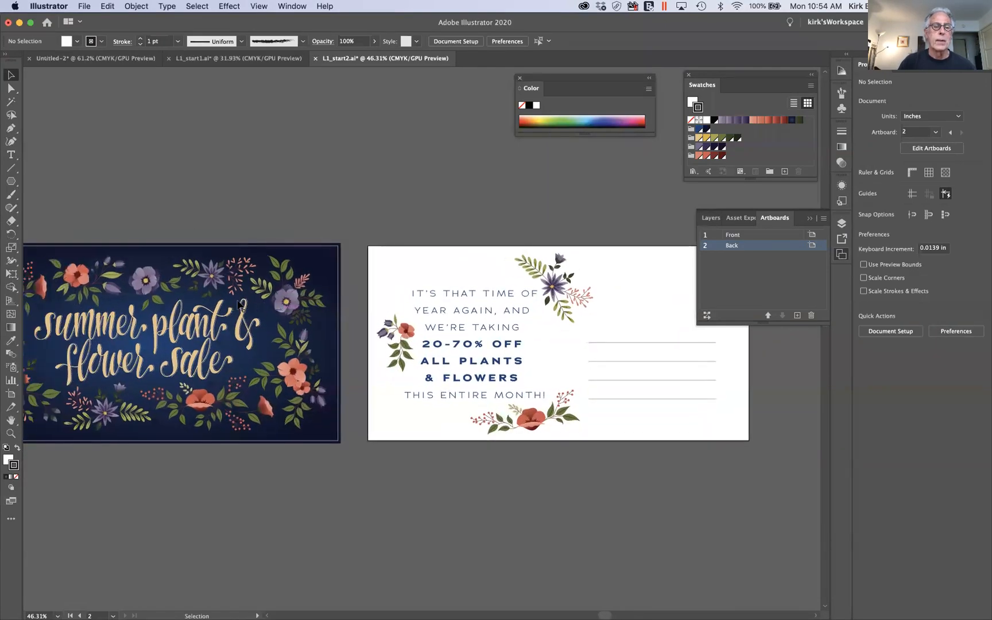
scroll(239, 304, "left", 3)
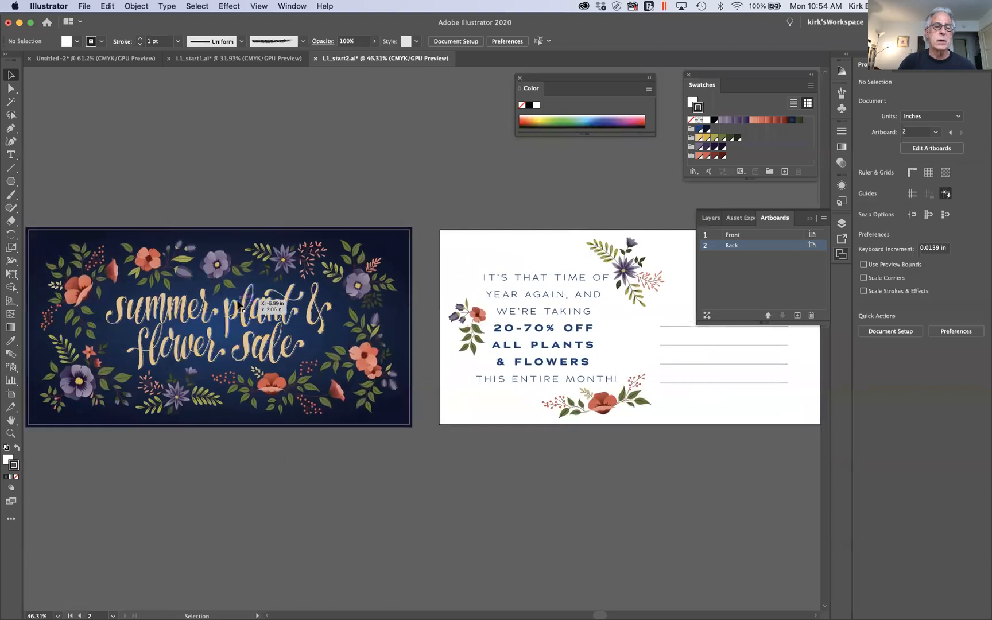
scroll(239, 307, "down", 2)
scroll(240, 306, "up", 3)
scroll(240, 305, "down", 1)
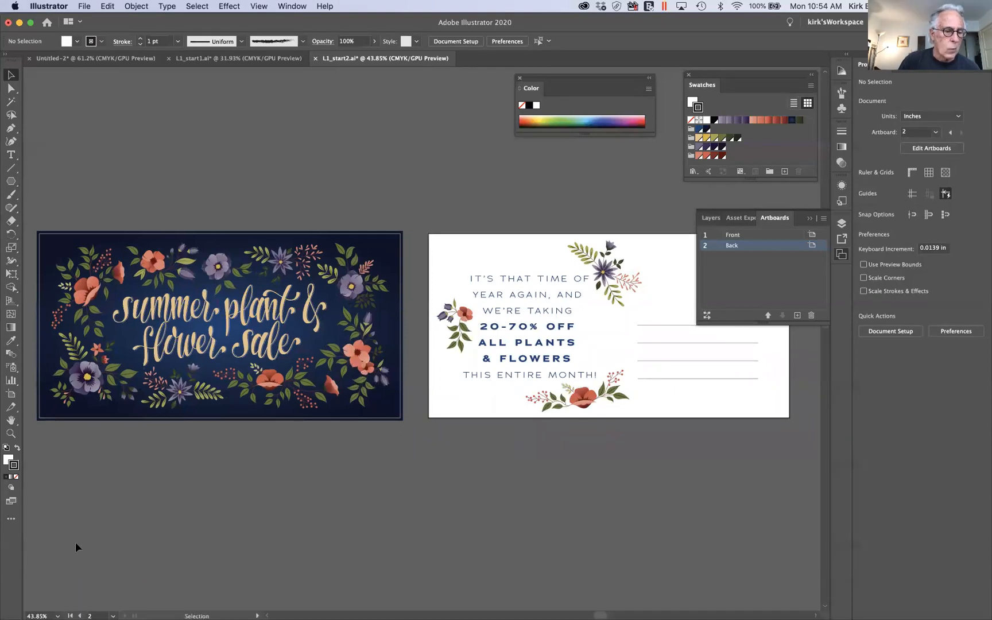
View the document at 100%, and zoom back out to 59.81%.
left_click(58, 614)
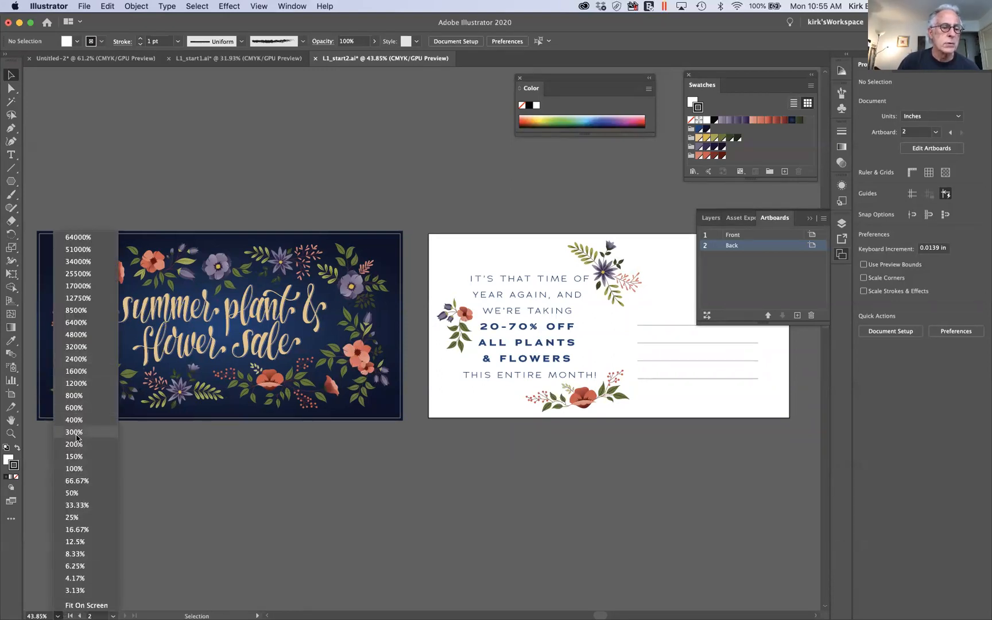
left_click(71, 469)
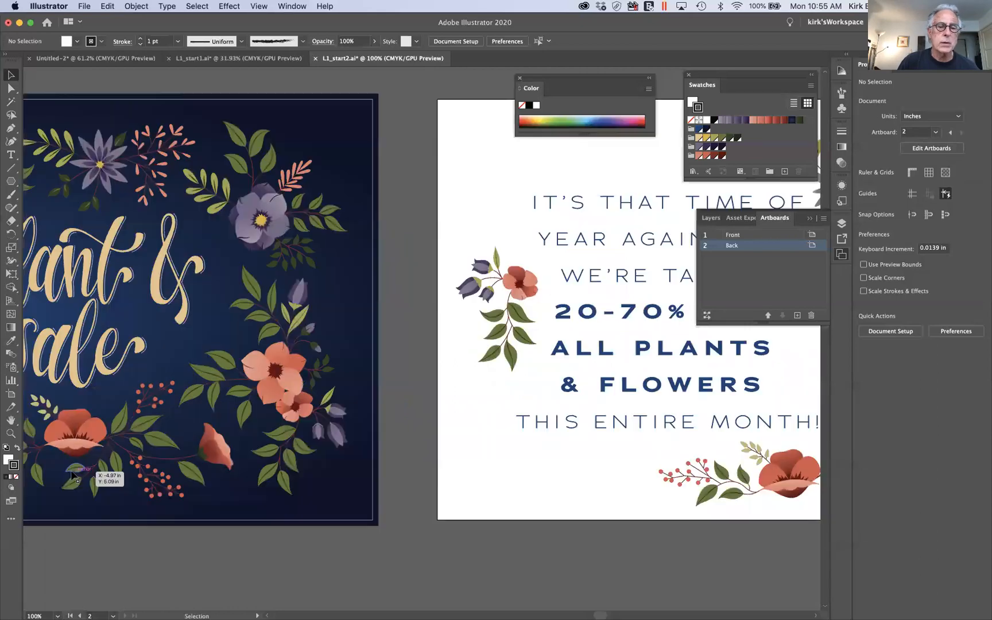
key("super+alt+0")
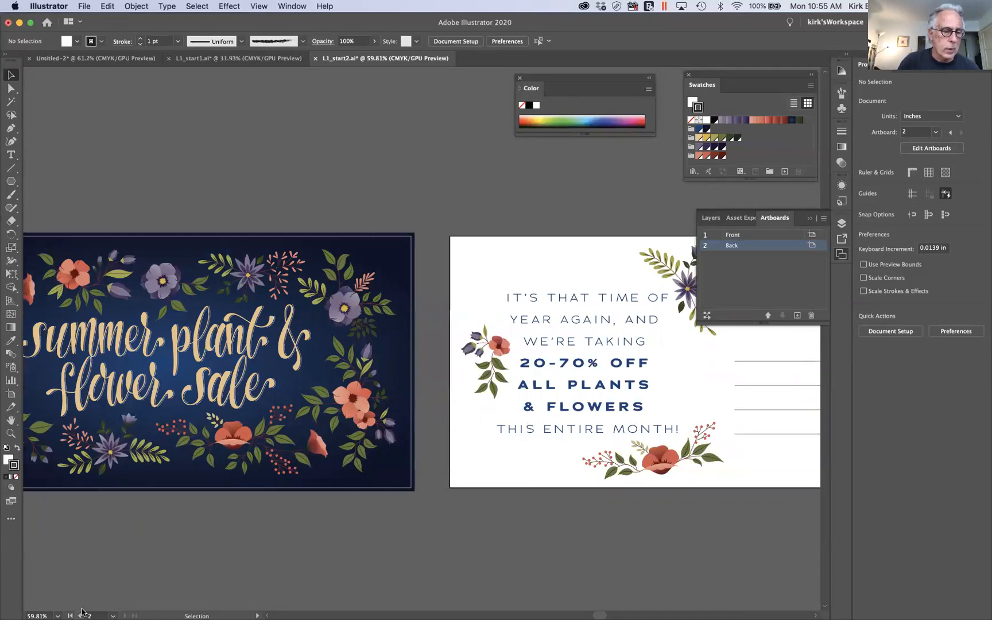
View the artboard navigation list, and set the document's status display to show the number of undos.
left_click(113, 612)
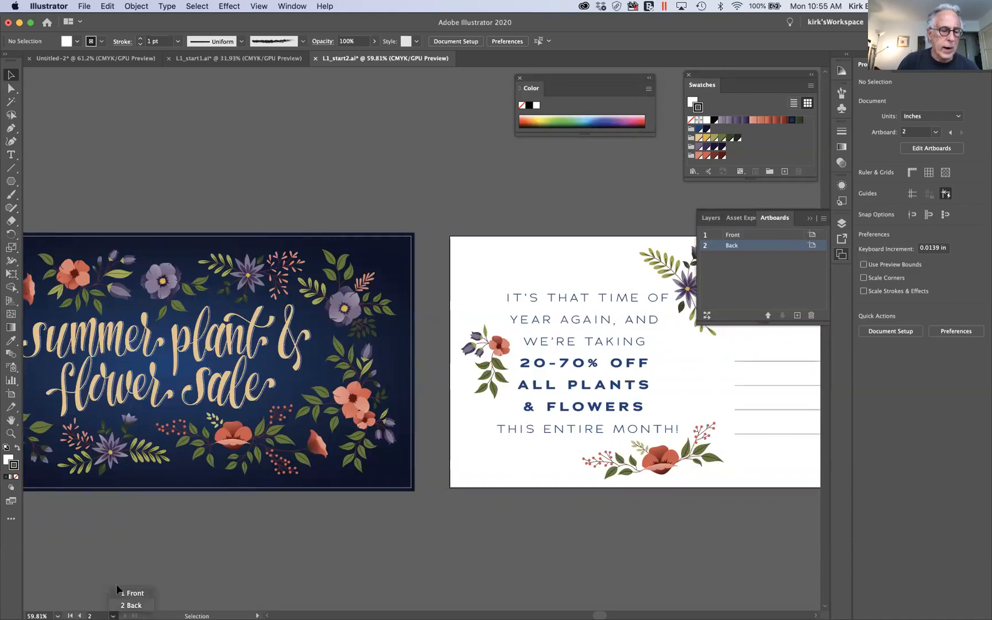
left_click(116, 561)
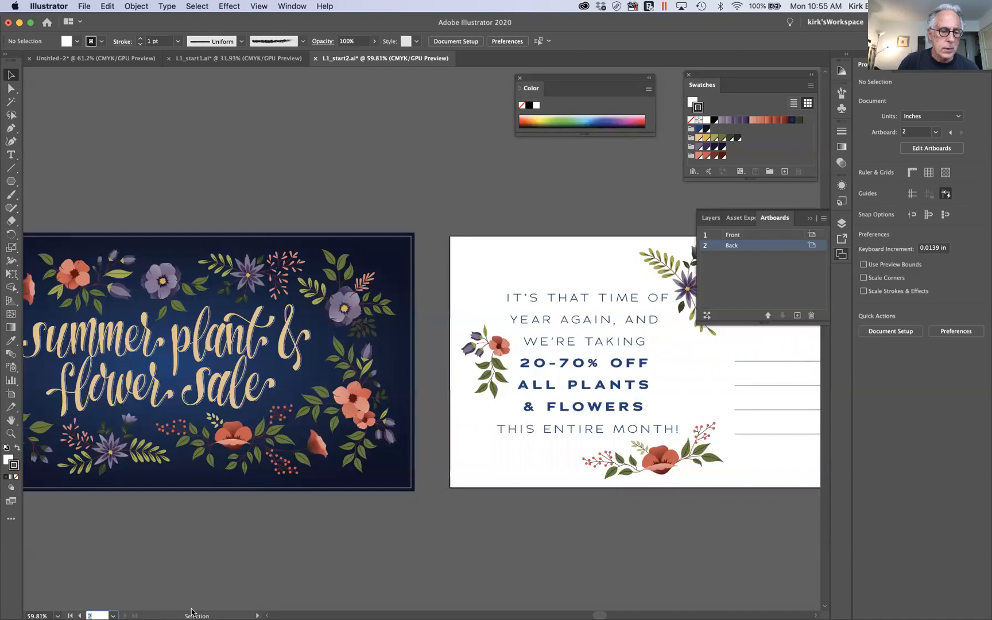
left_click(257, 613)
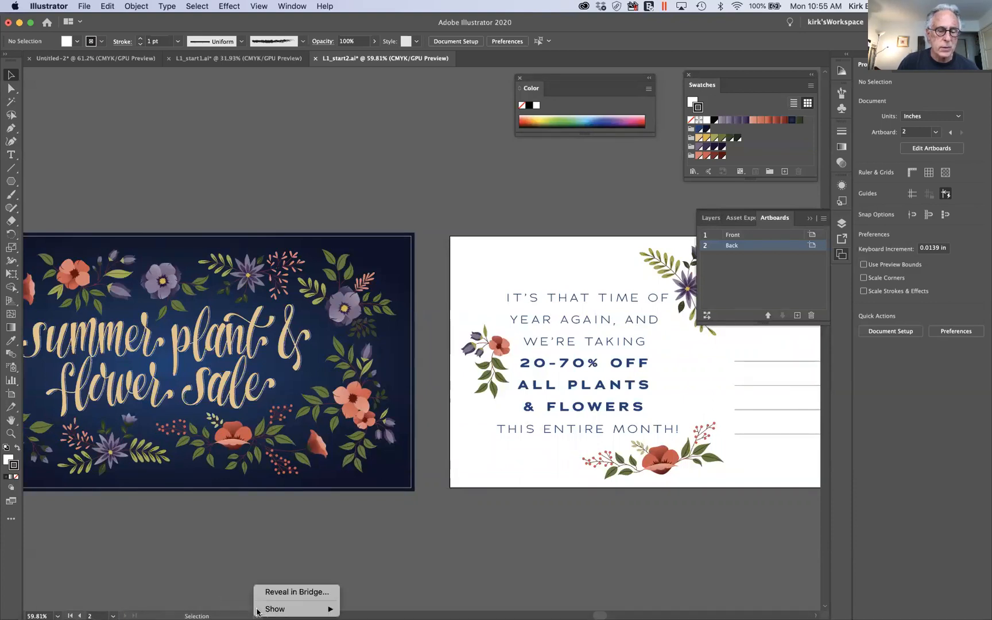
mouse_move(261, 613)
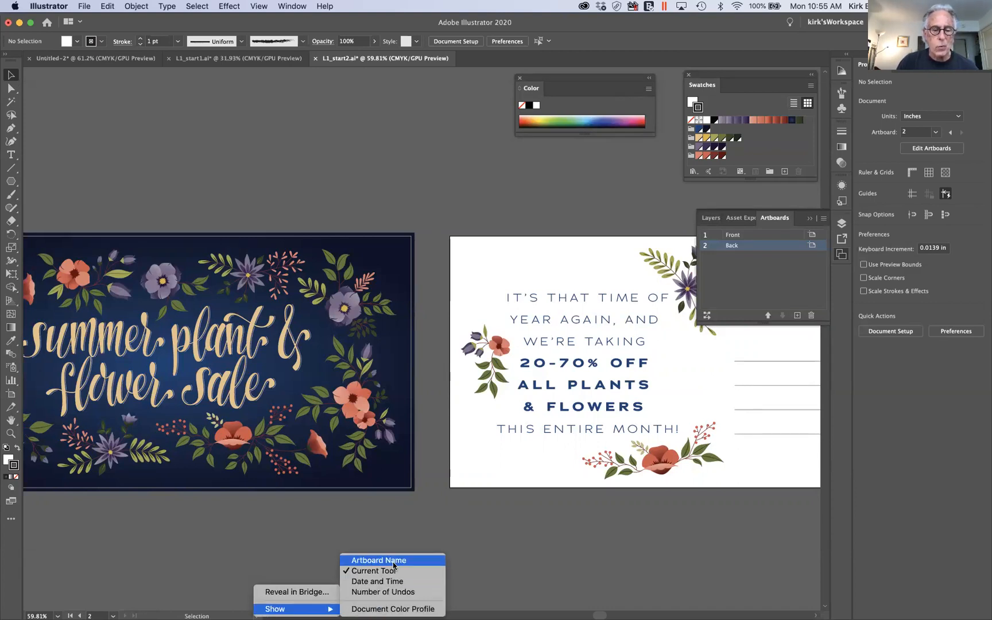
left_click(395, 593)
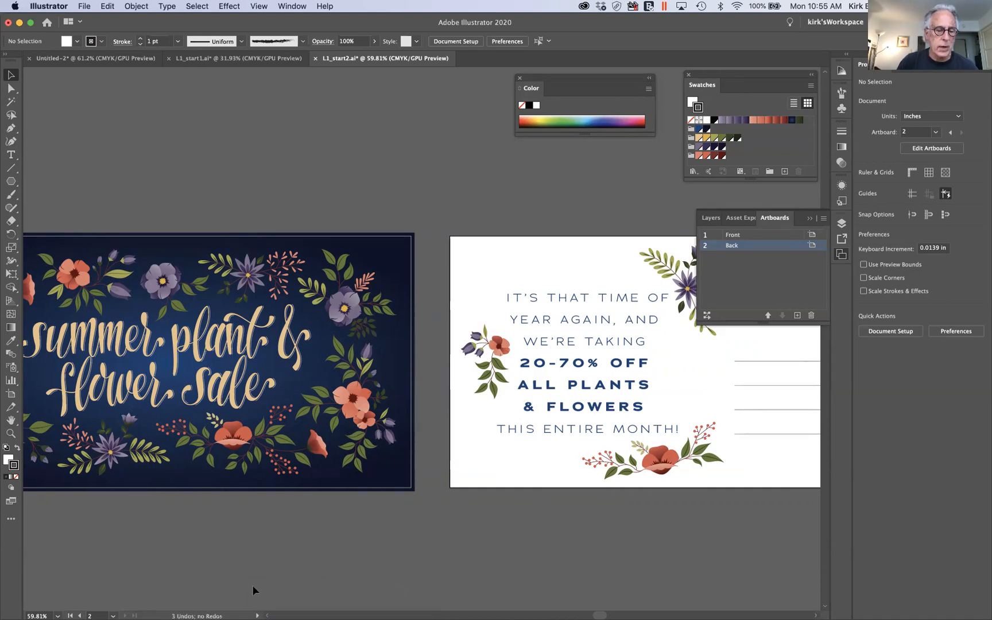
mouse_move(218, 608)
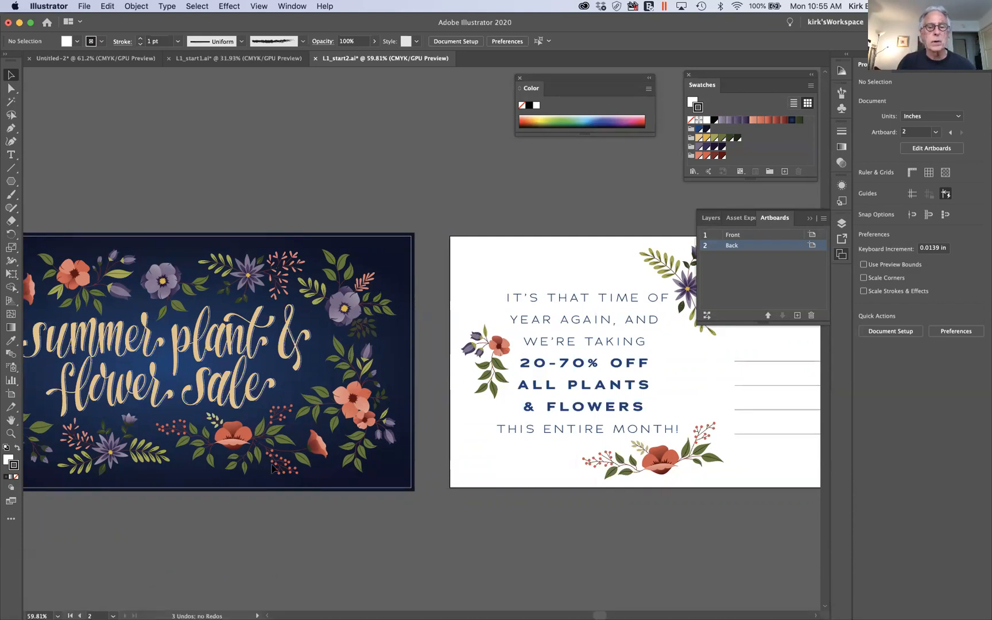
Zoom the postcard document out to 43.99%.
scroll(264, 480, "down", 3)
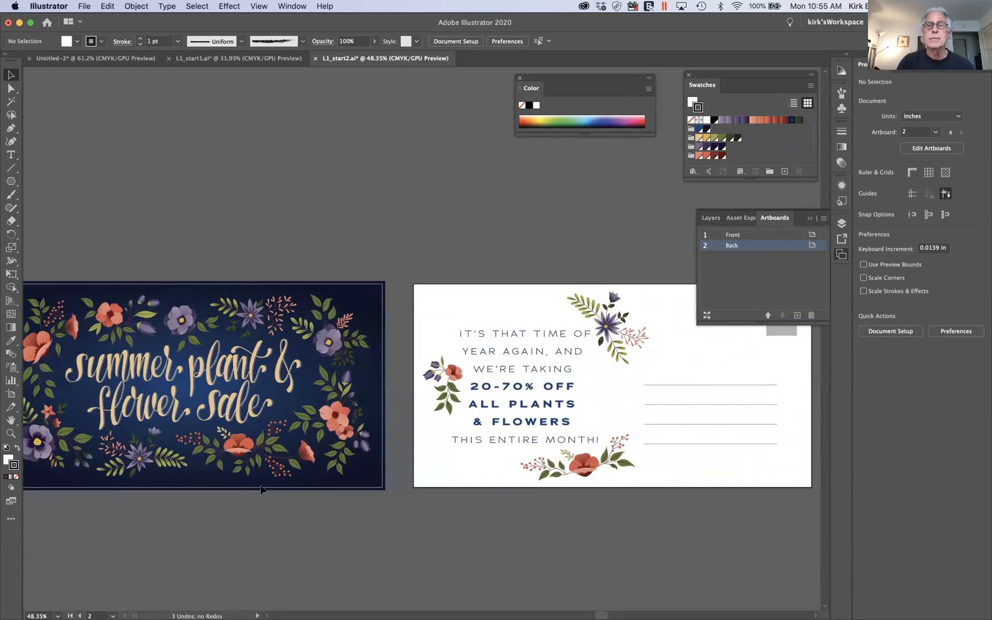
scroll(260, 489, "down", 3)
scroll(260, 489, "up", 2)
scroll(260, 489, "down", 1)
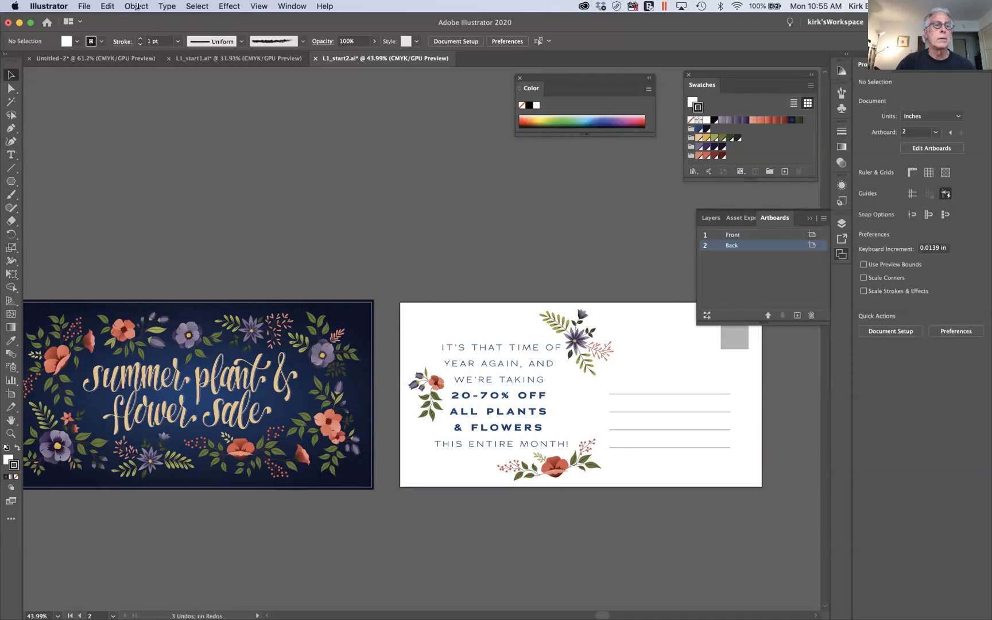
View the Save As choice between cloud documents and the computer, dismiss it without saving, and bring both postcard artboards into view.
left_click(86, 7)
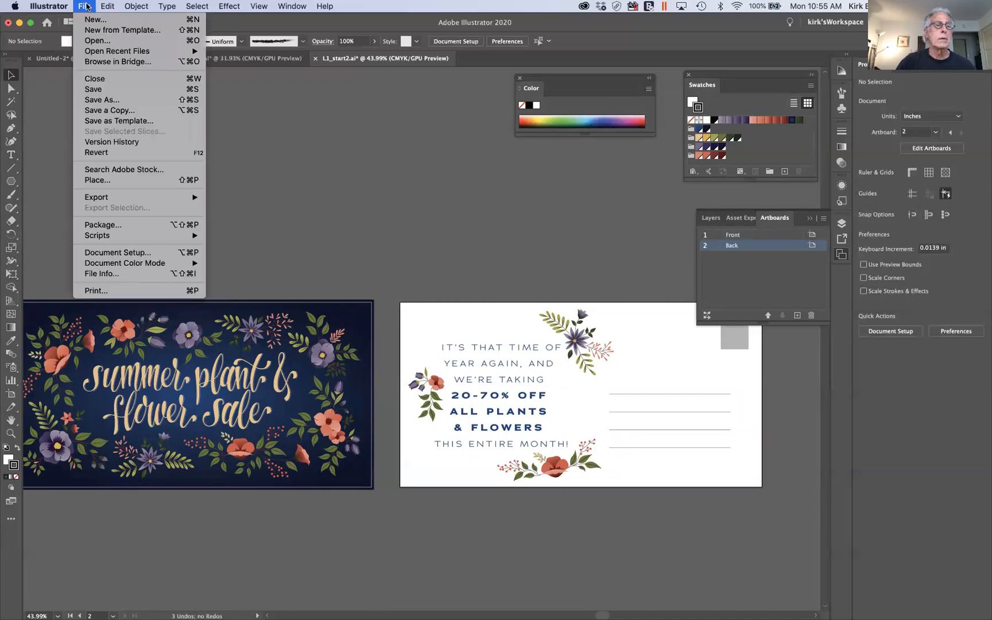
left_click(94, 100)
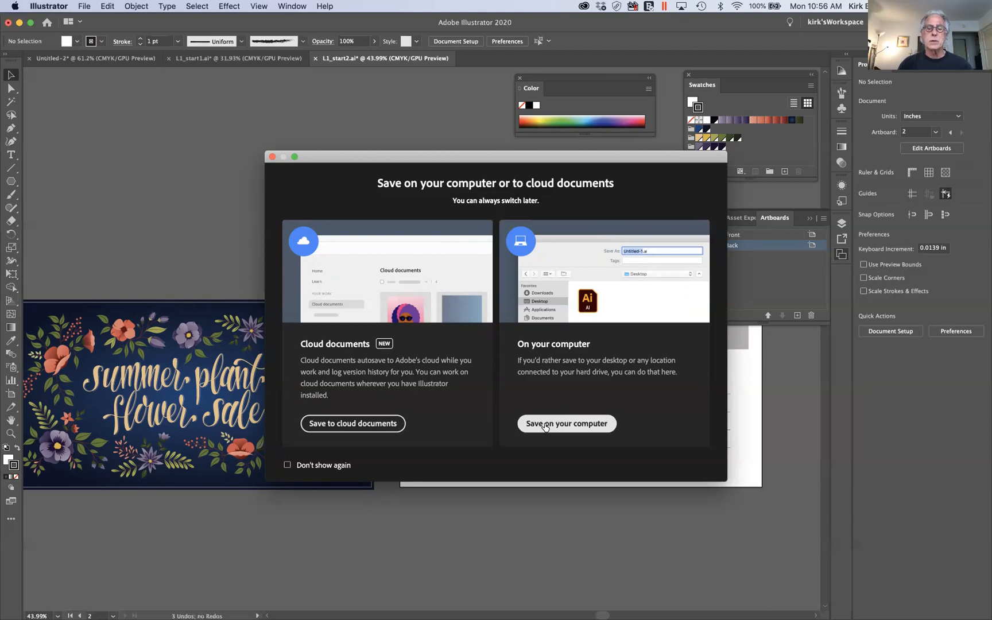
left_click(272, 157)
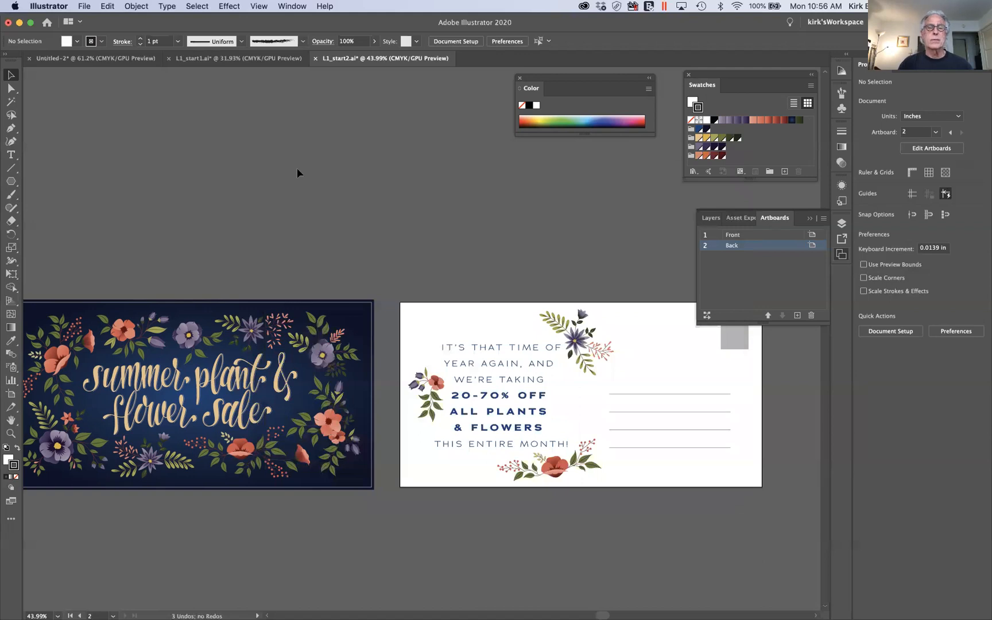
scroll(297, 173, "left", 3)
scroll(297, 173, "down", 3)
scroll(297, 173, "down", 1)
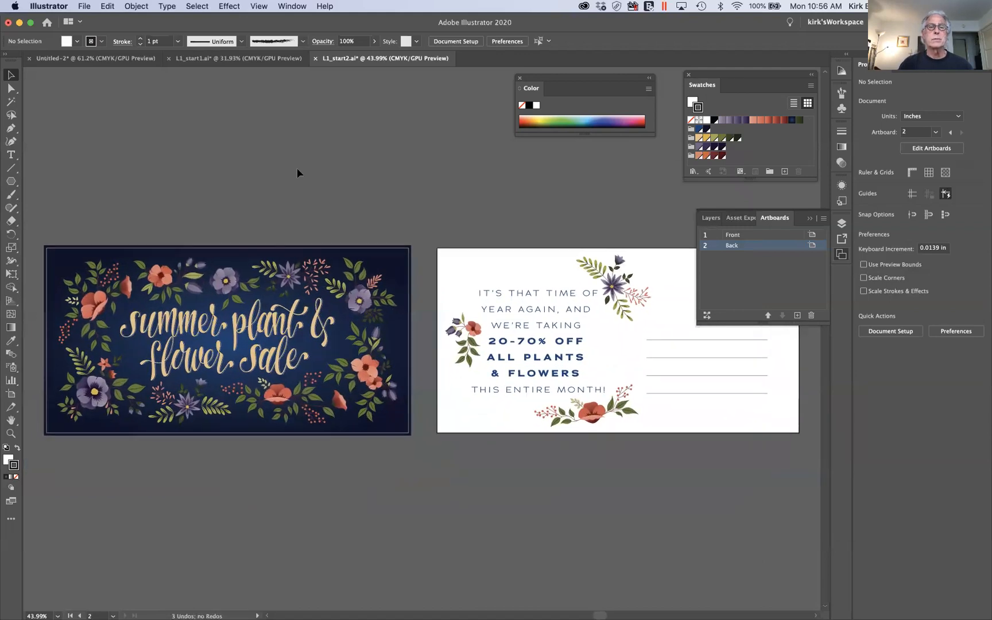